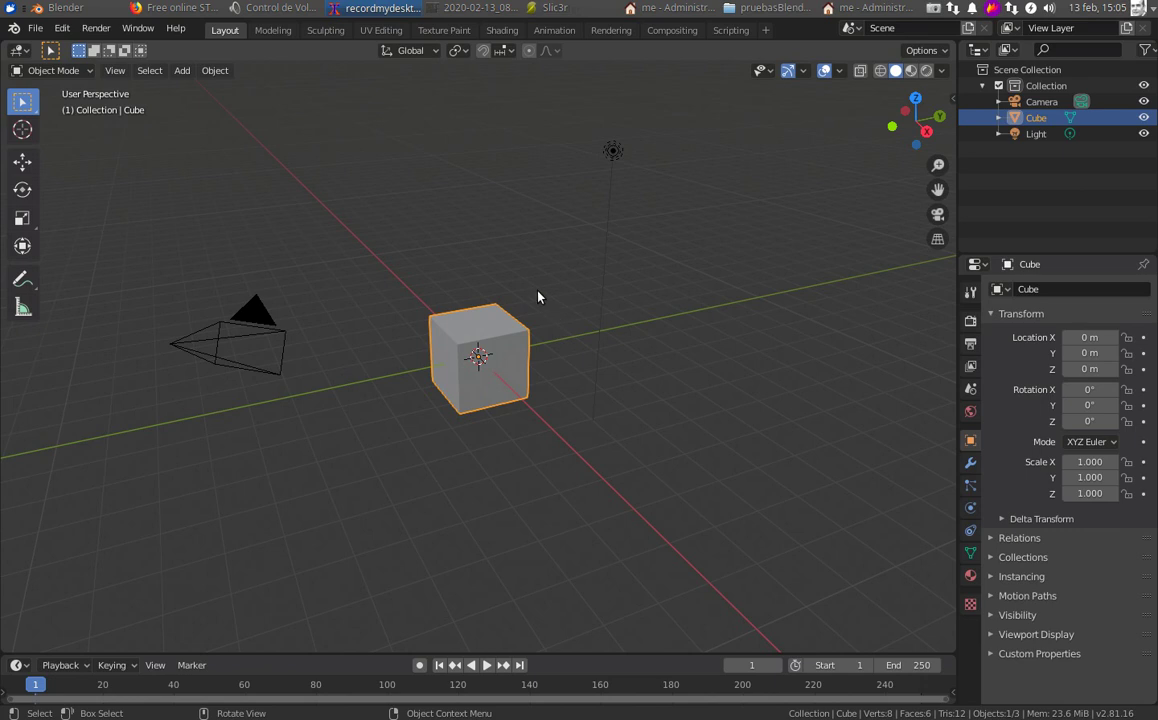
Enter Edit Mode, delete all of the cube's vertices, and switch to Top view.
key("Tab")
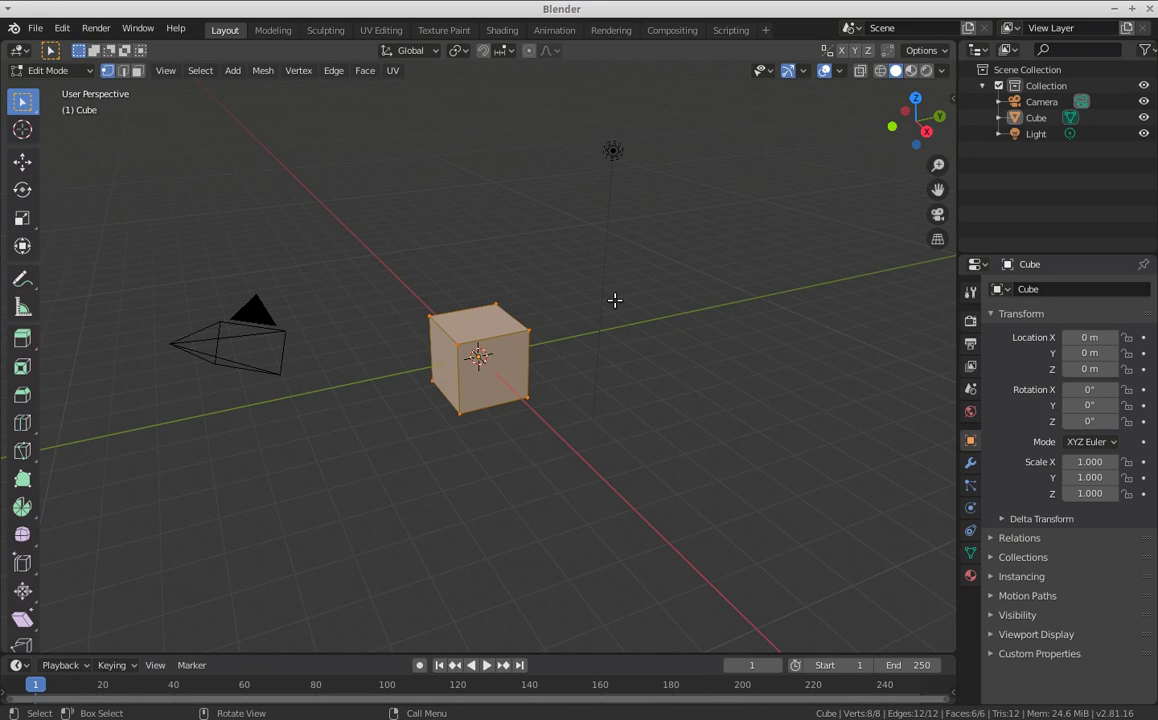
key("x")
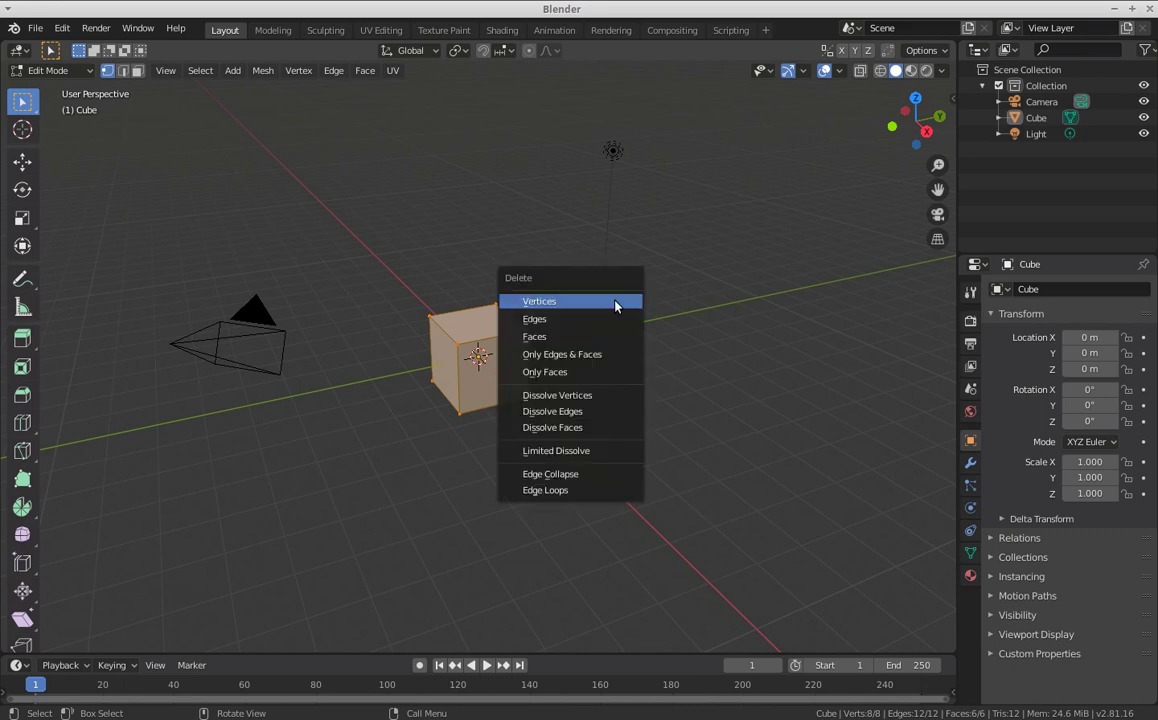
left_click(614, 300)
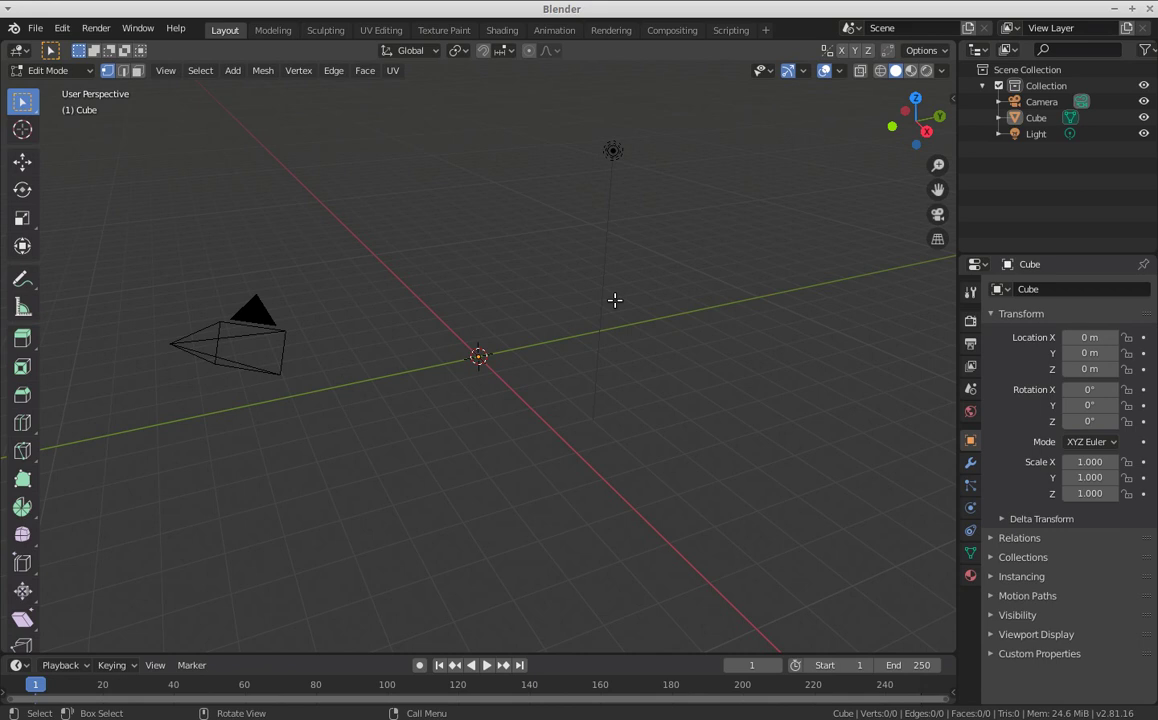
key("KP_7")
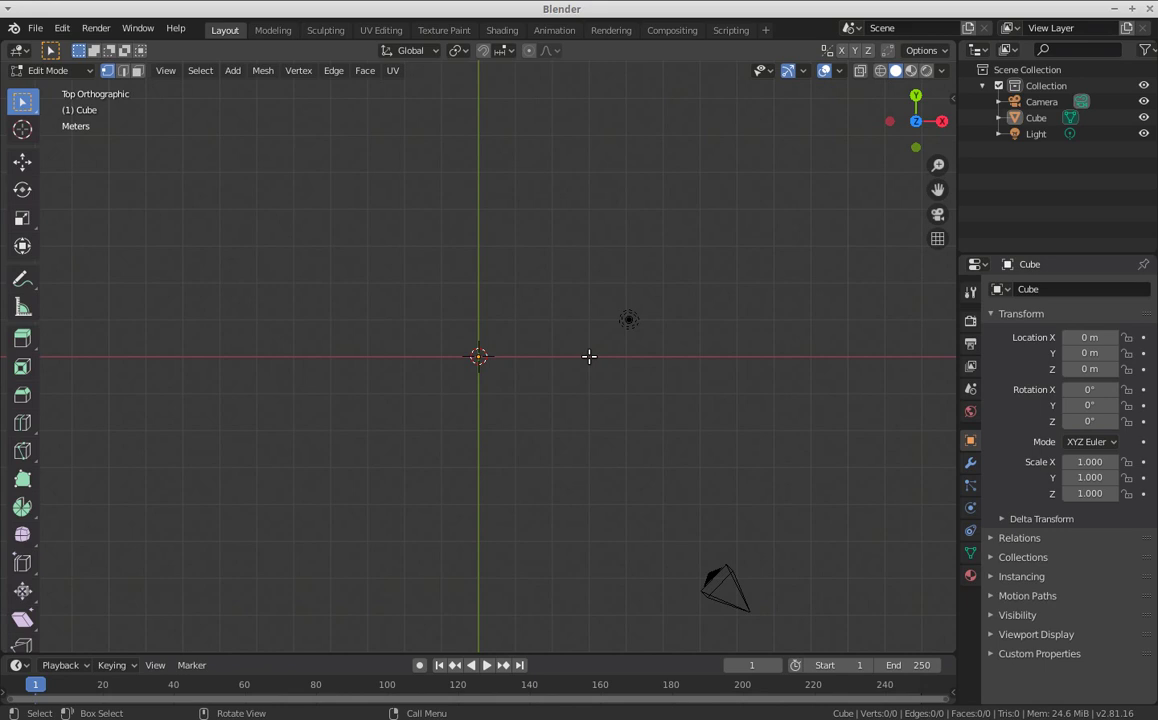
Create a lone vertex on the X axis to the right of the mesh origin.
key("shift")
key("ctrl")
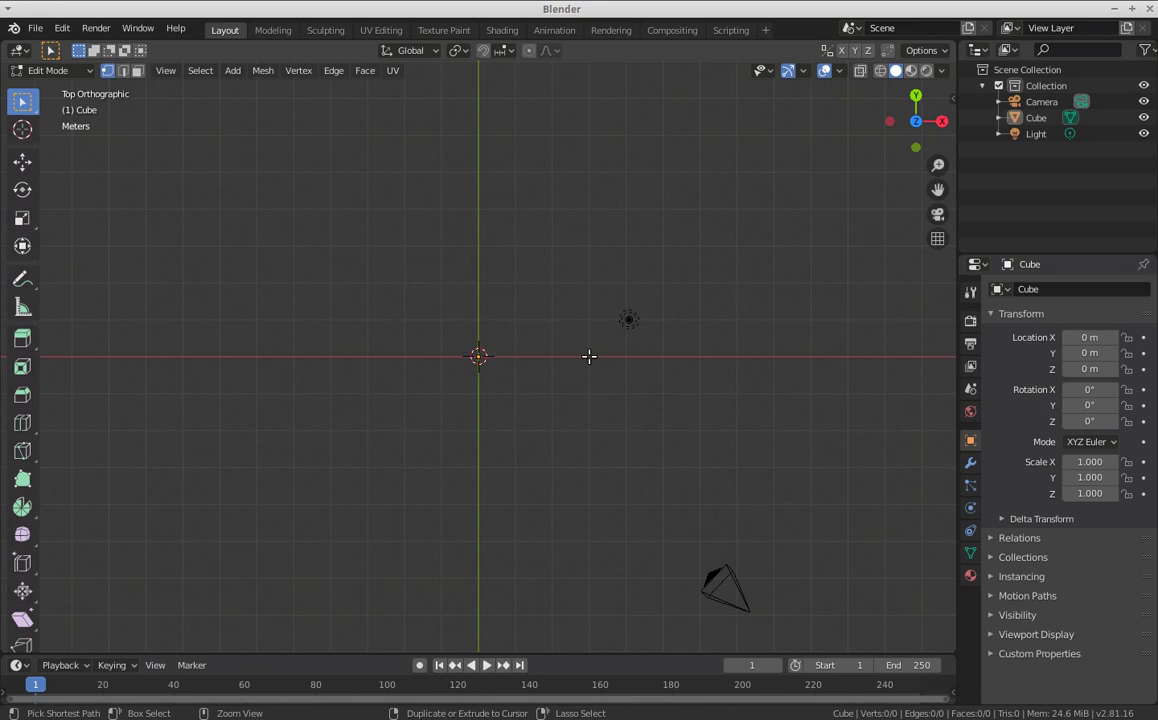
right_click(589, 357, "ctrl")
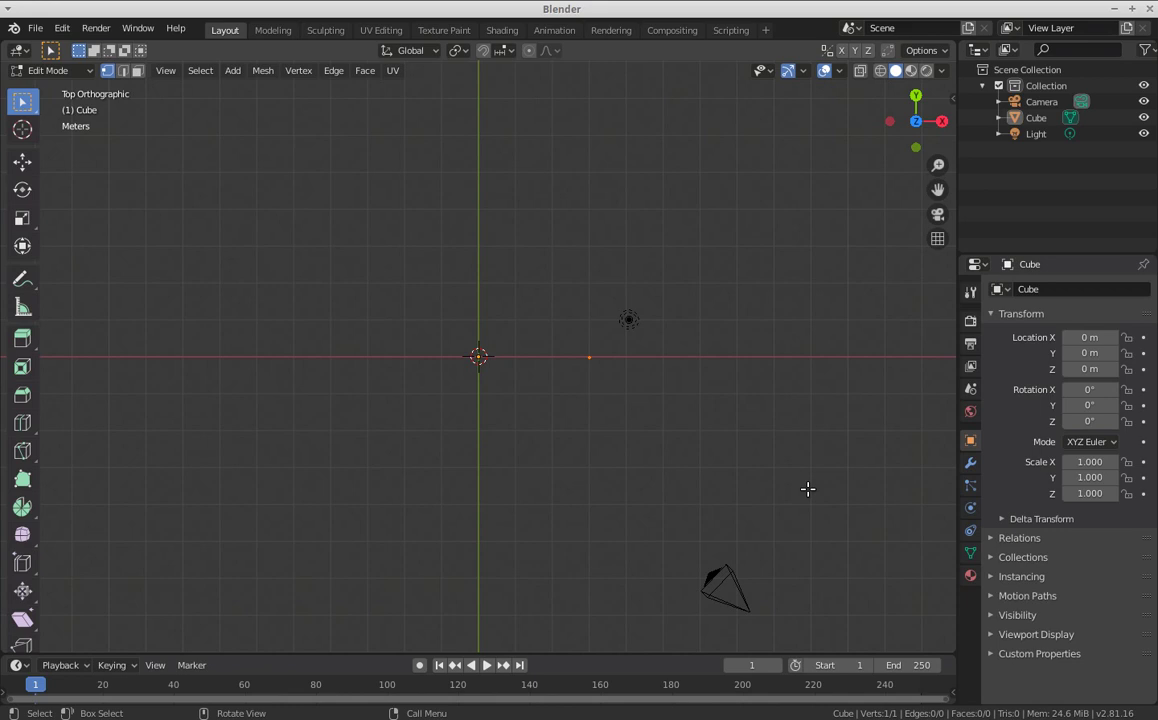
Add a Screw modifier spinning the vertex 16 steps around Z, with Merge Vertices at 0.01 m.
left_click(971, 463)
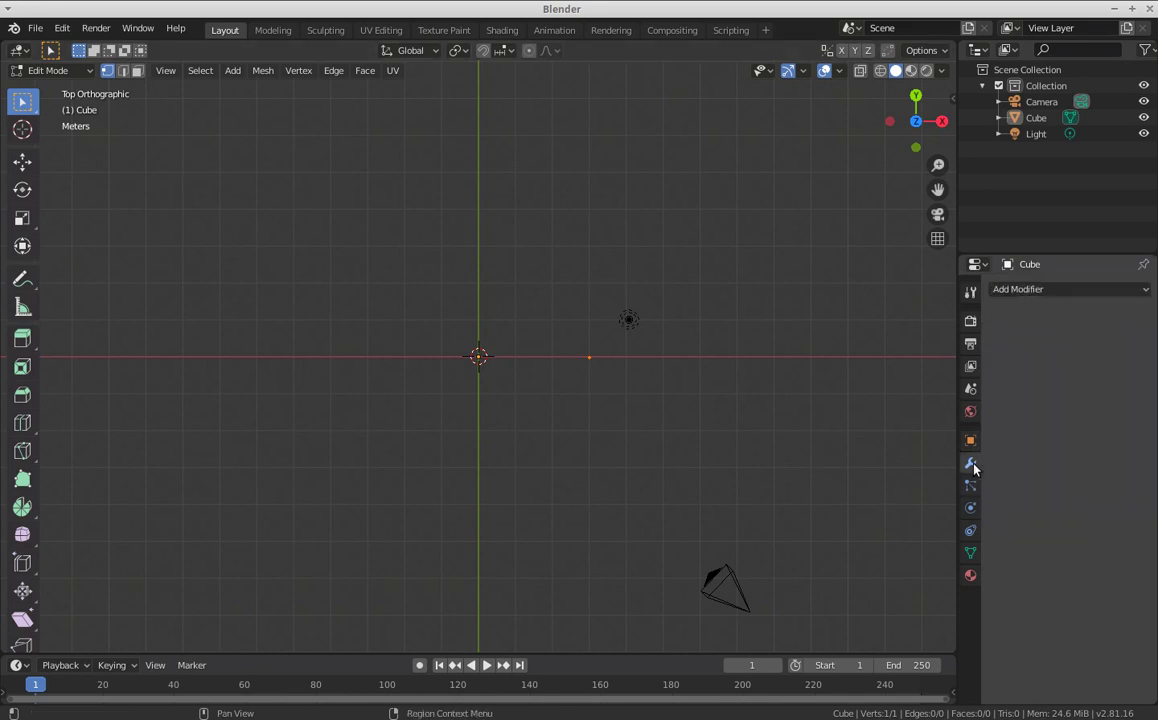
left_click(1100, 289)
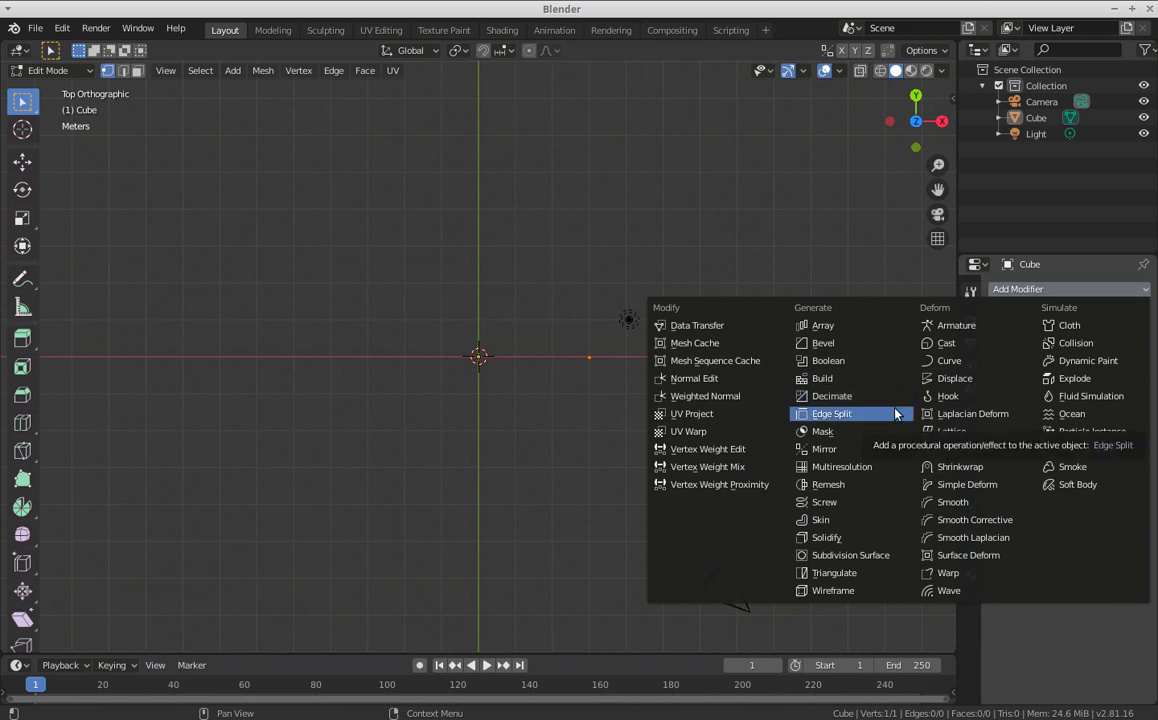
left_click(865, 502)
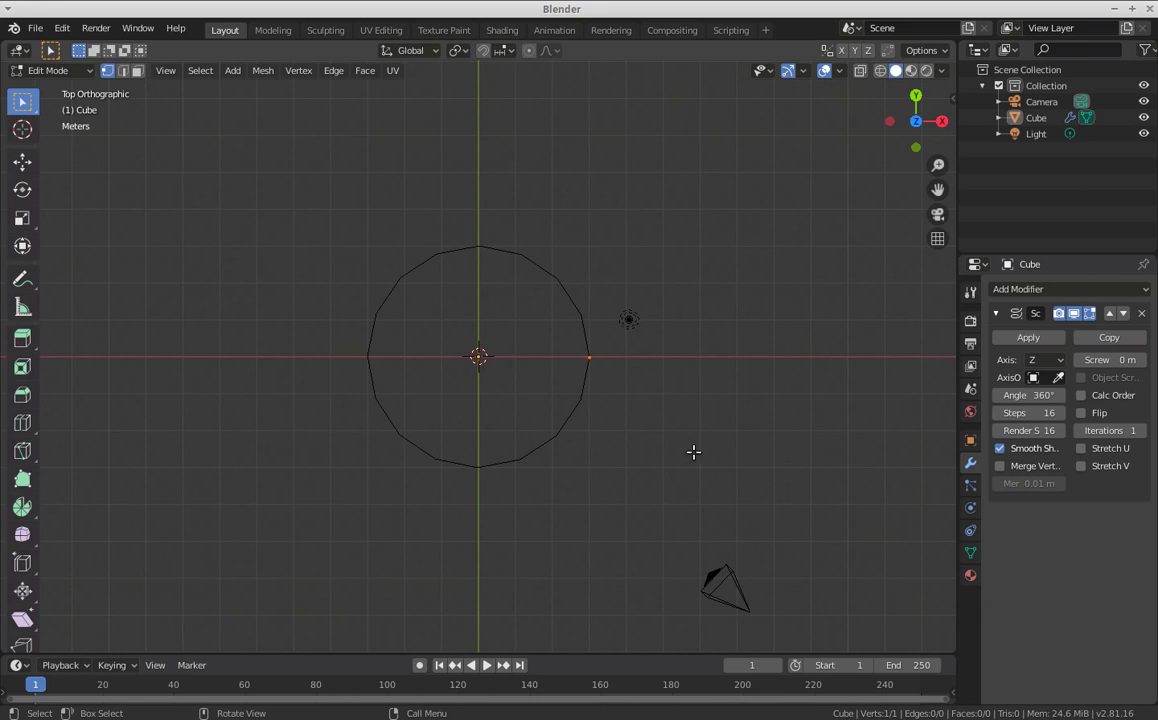
mouse_move(685, 454)
middle_mouse_down()
mouse_move(675, 274)
mouse_move(680, 468)
mouse_move(701, 400)
mouse_move(680, 352)
middle_mouse_up()
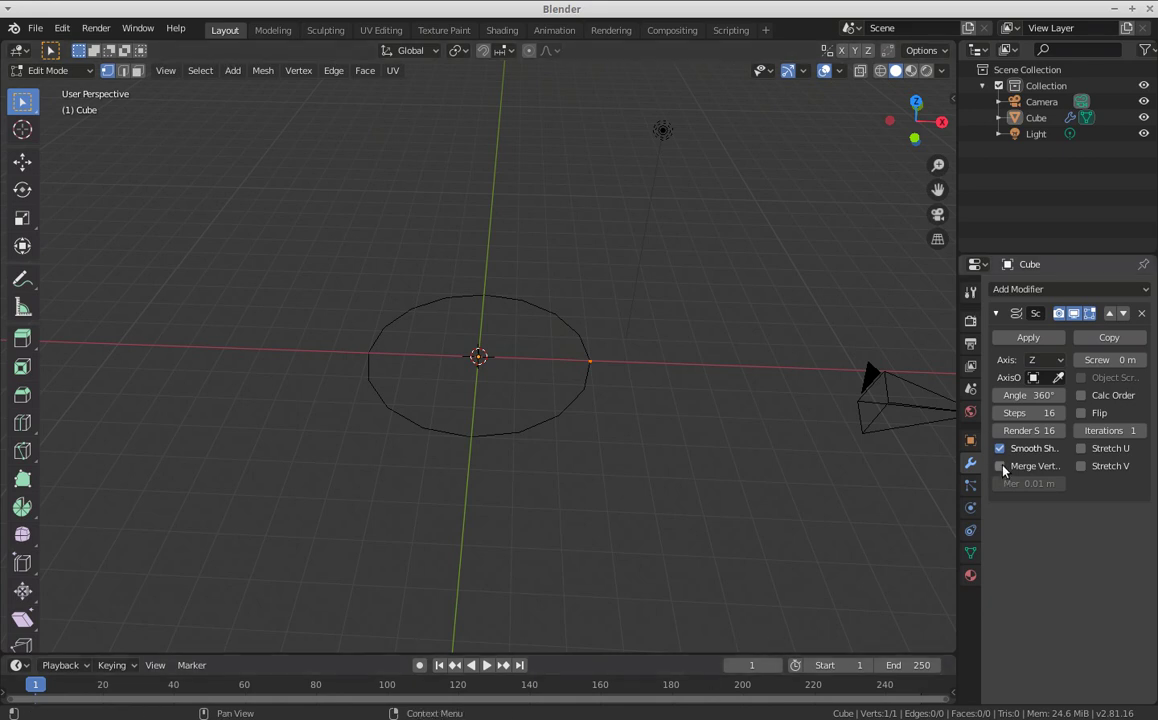
left_click(1001, 466)
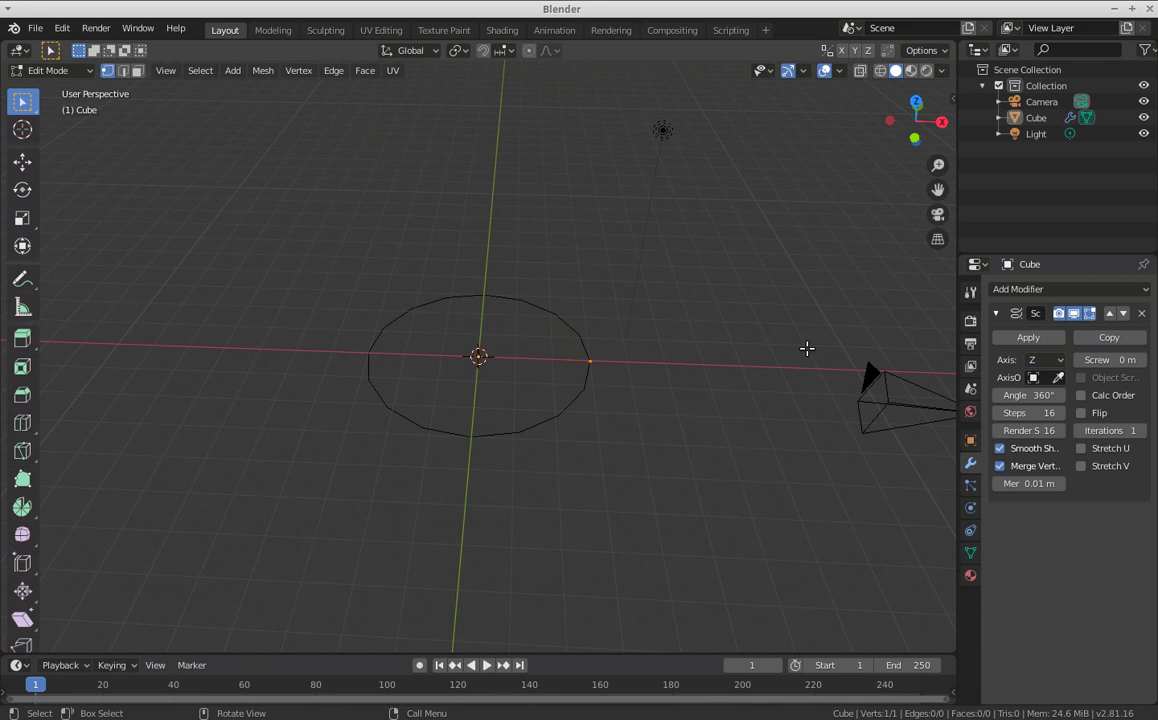
scroll(626, 372, "up", 1)
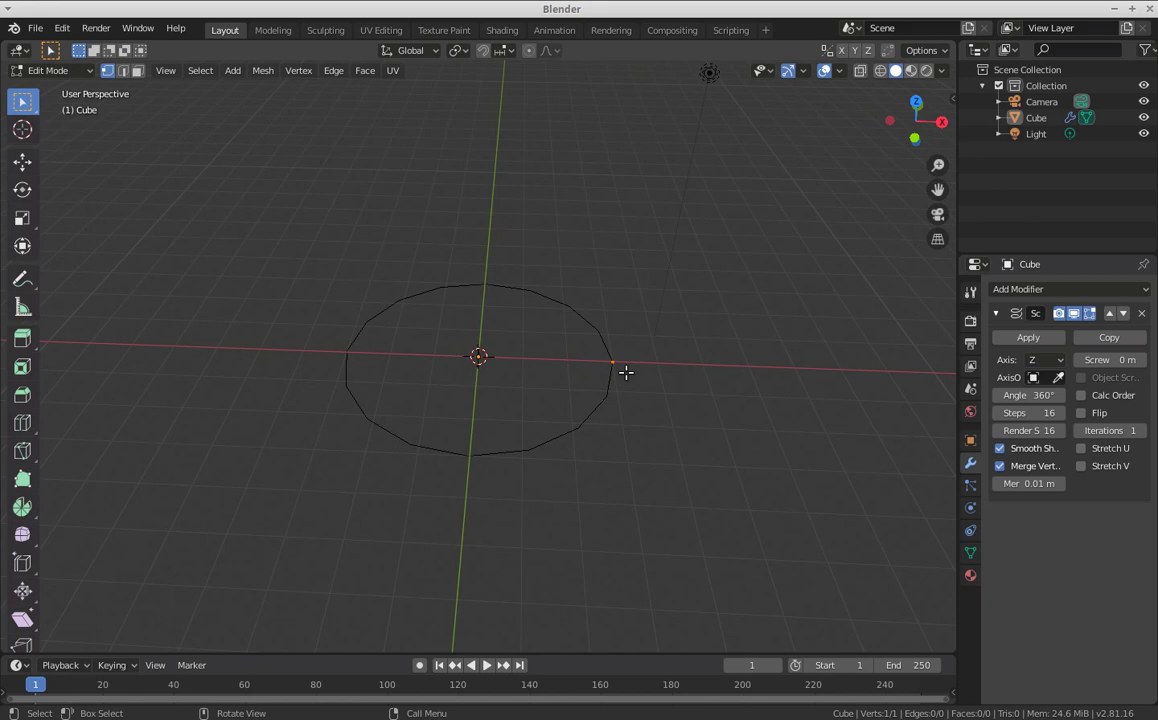
In Front view, extrude profile points inward for the flat foot, then straight up for the stem.
key("KP_1")
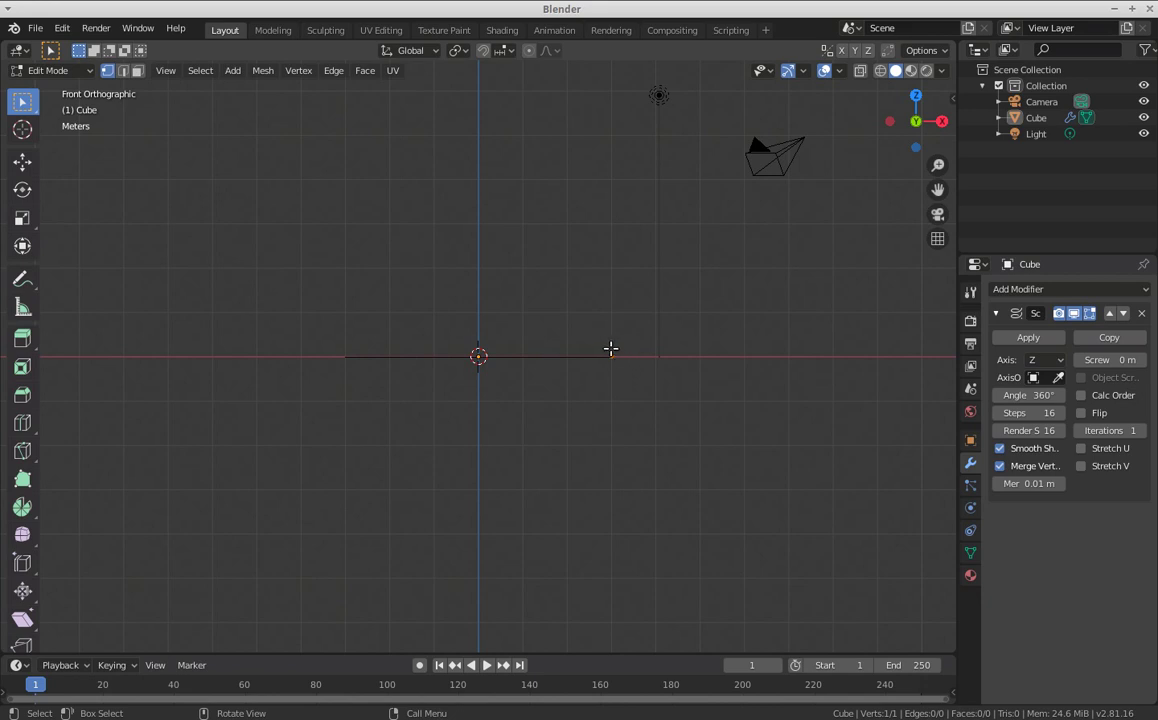
key("ctrl")
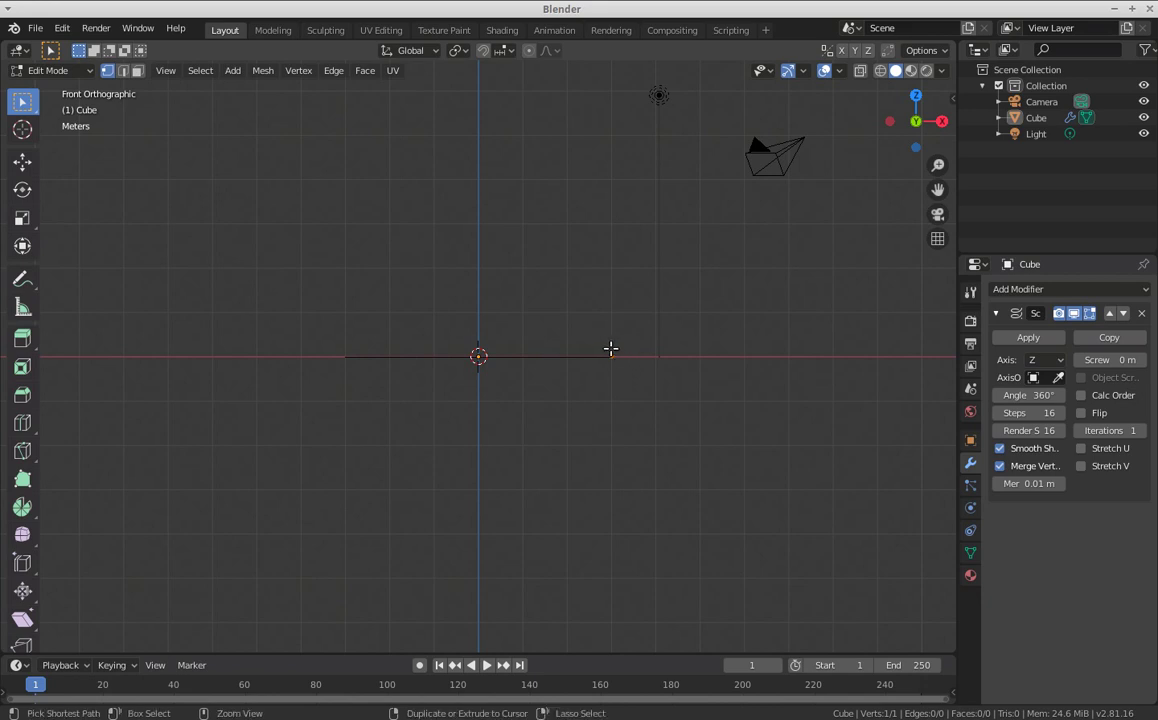
right_click(611, 349, "ctrl")
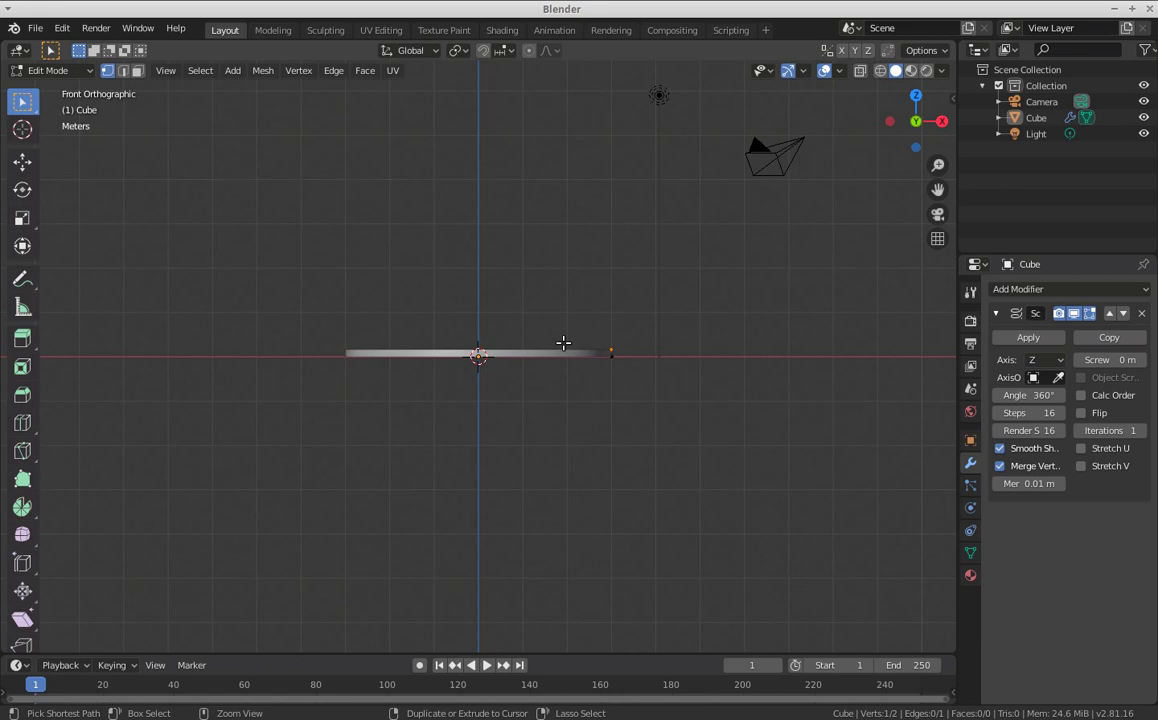
right_click(495, 345, "ctrl")
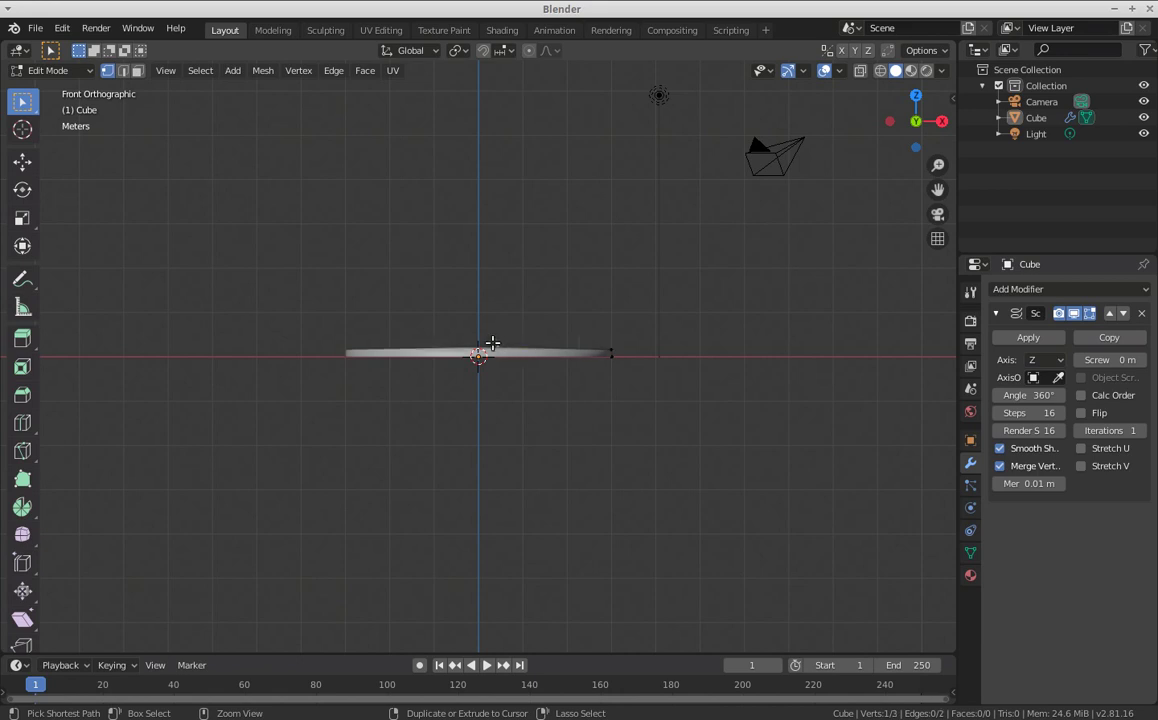
right_click(488, 339, "ctrl")
right_click(486, 338, "ctrl")
right_click(486, 106, "ctrl")
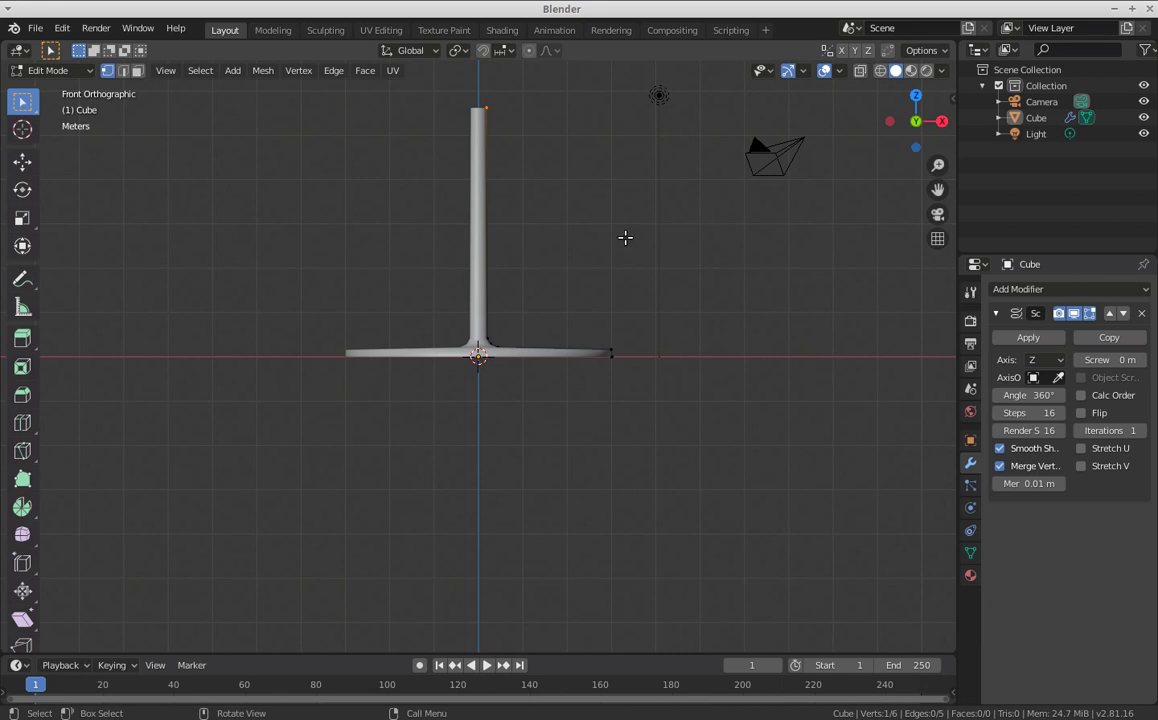
mouse_move(627, 240)
middle_mouse_down("shift")
mouse_move(625, 578)
mouse_move(625, 506)
middle_mouse_up("shift")
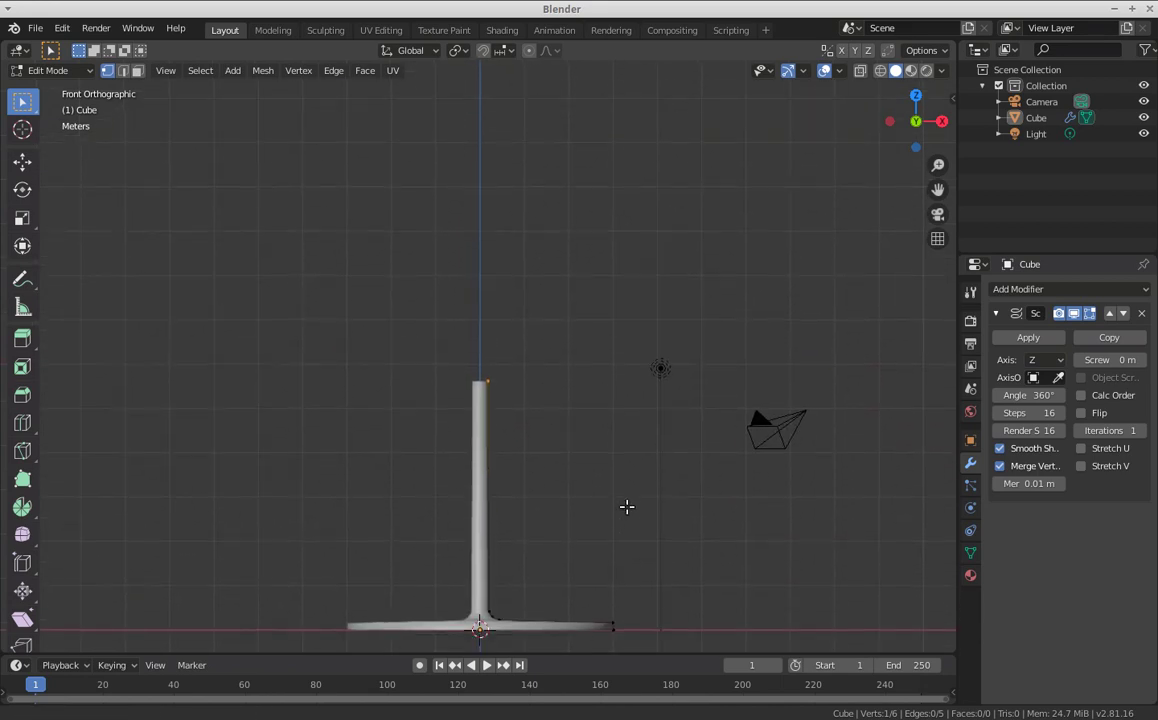
Extrude ten profile points from the stem top, flaring outward and upward into the bowl.
right_click(490, 371, "ctrl")
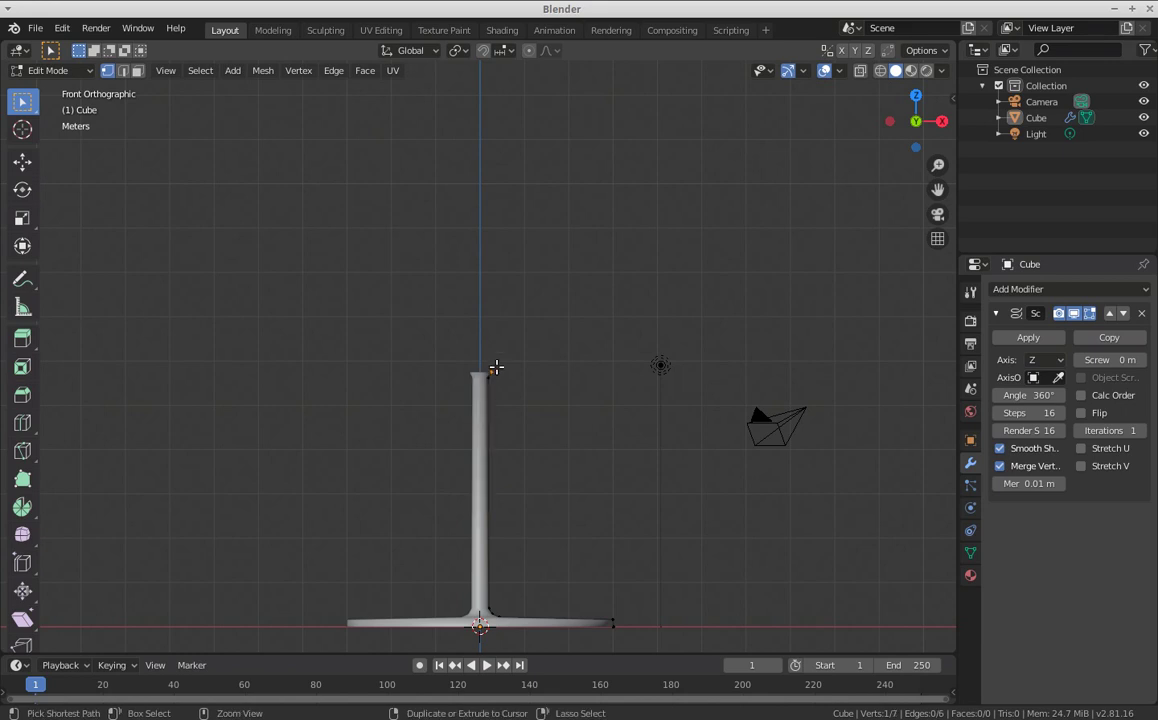
right_click(500, 366, "ctrl")
right_click(506, 366, "ctrl")
right_click(521, 359, "ctrl")
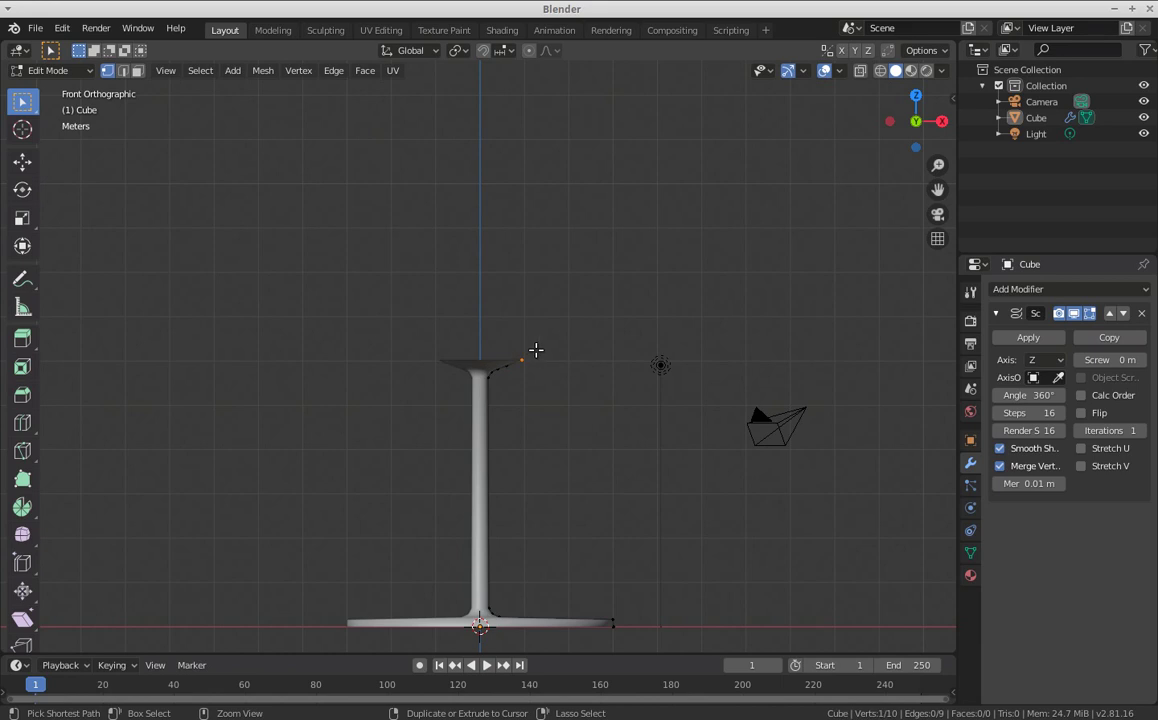
right_click(537, 350, "ctrl")
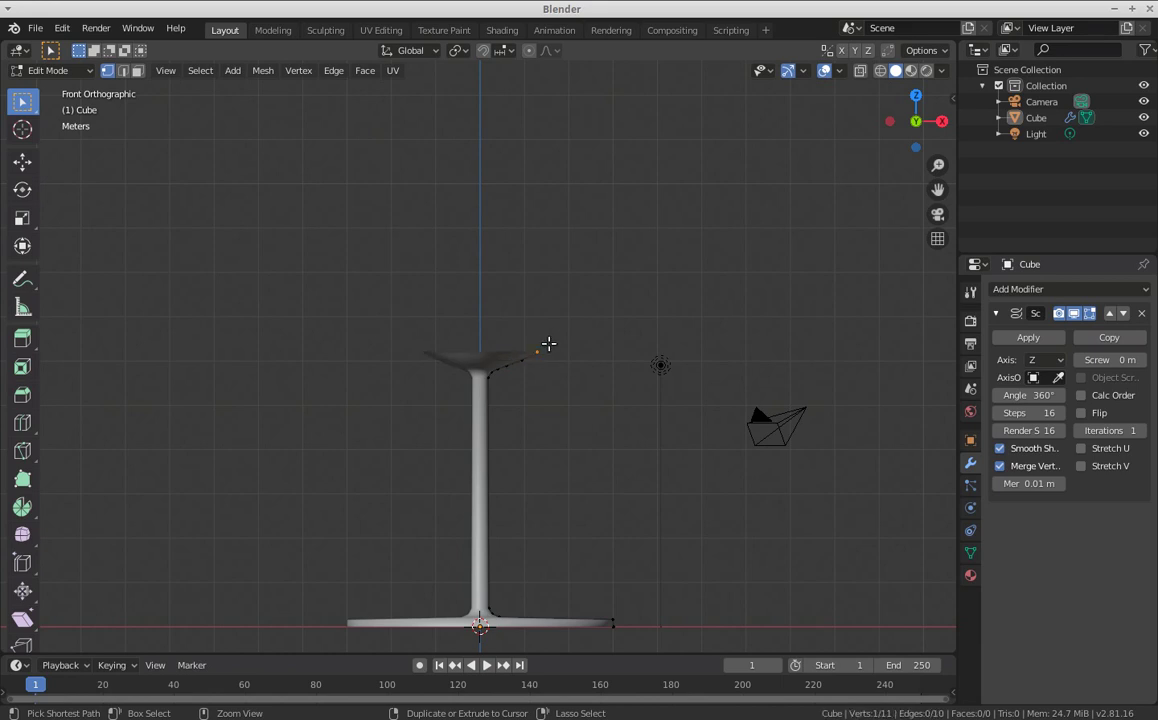
right_click(549, 341, "ctrl")
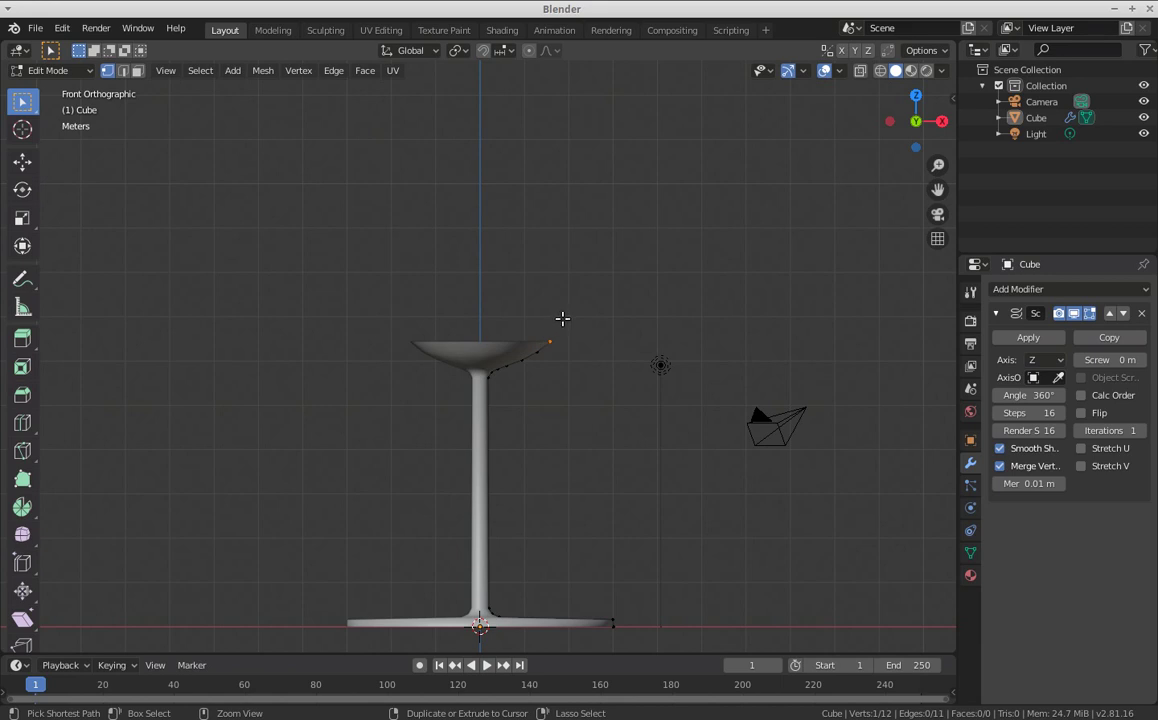
right_click(562, 319, "ctrl")
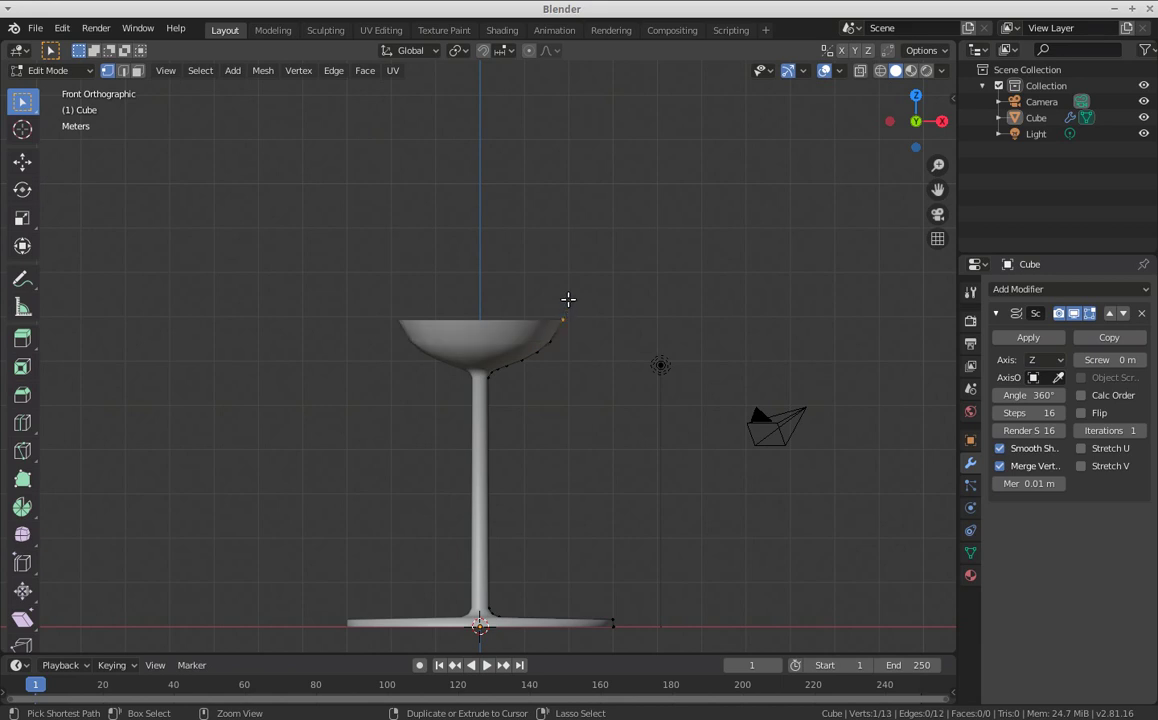
right_click(568, 300, "ctrl")
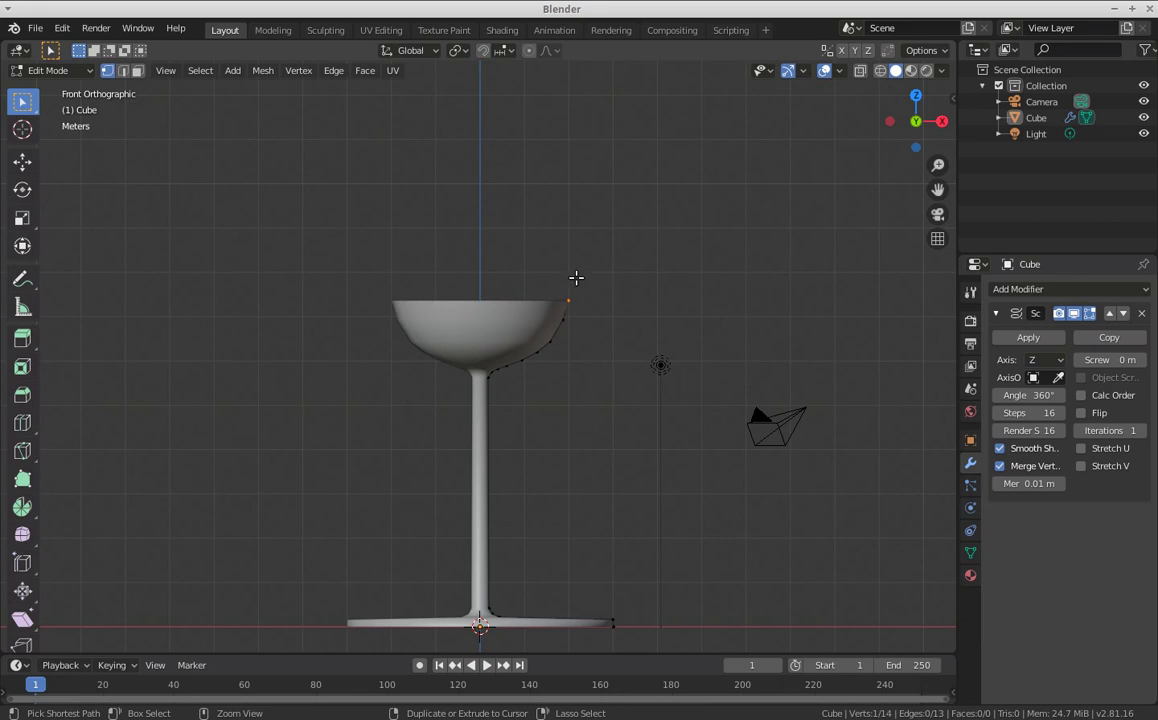
right_click(575, 279, "ctrl")
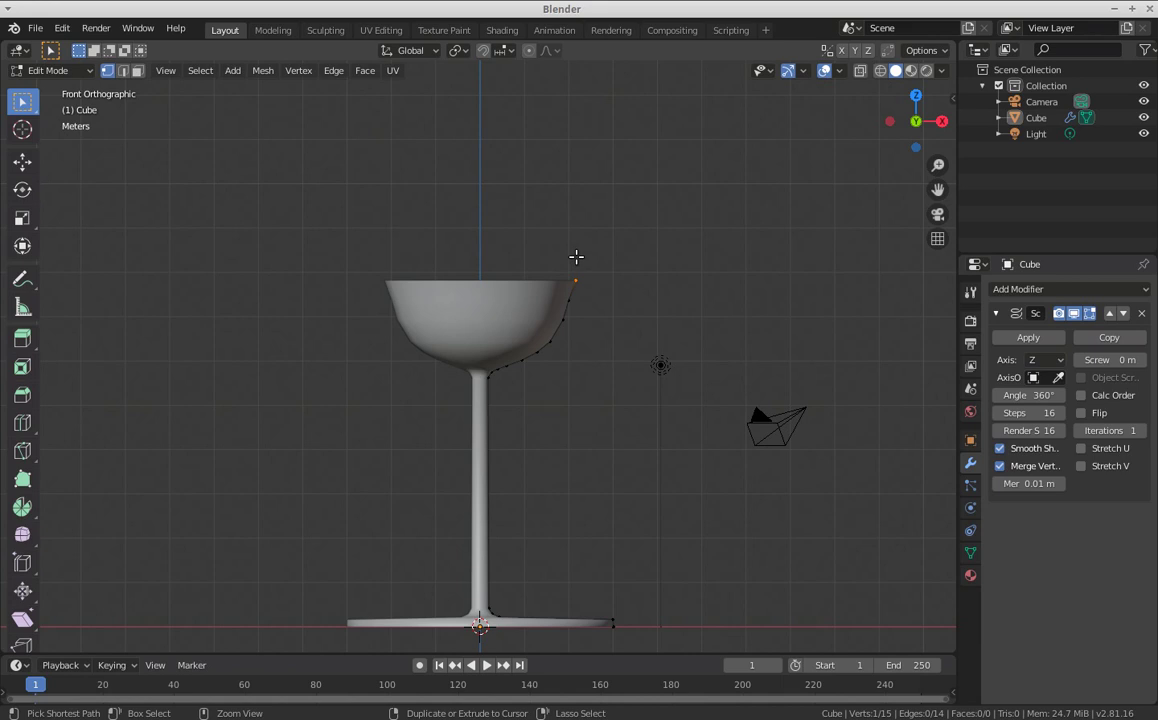
right_click(578, 244, "ctrl")
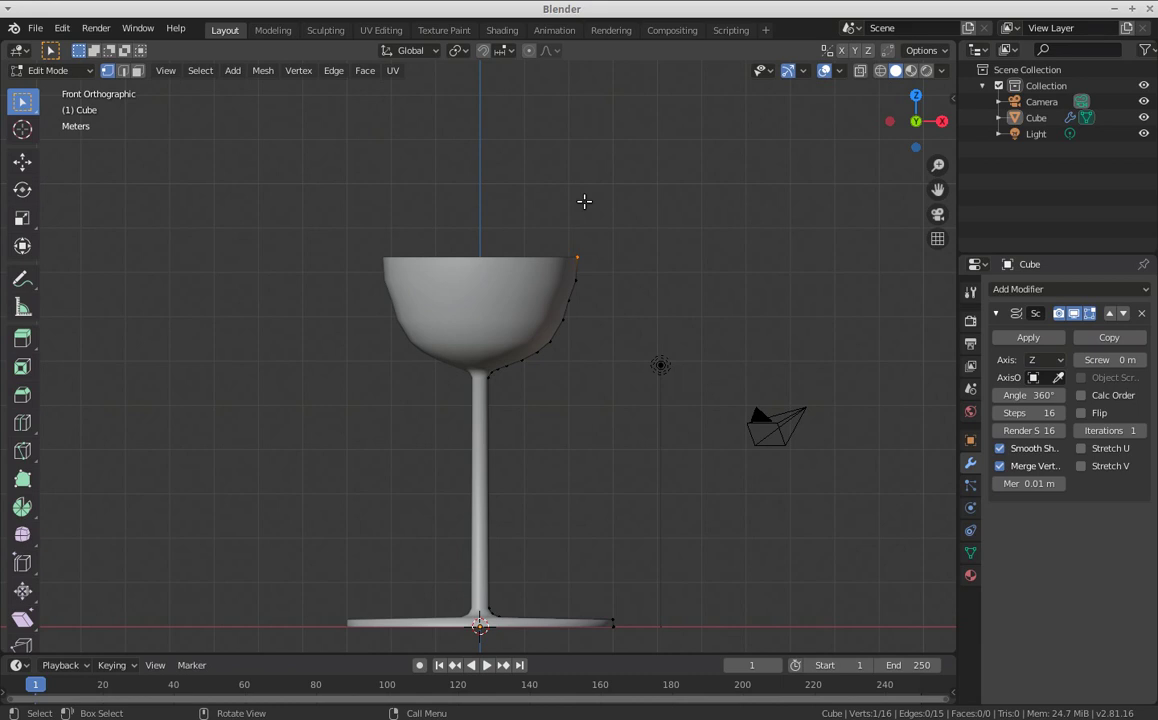
Extrude a new rim vertex straight up along Z, then nudge the rim slightly inward.
key("e")
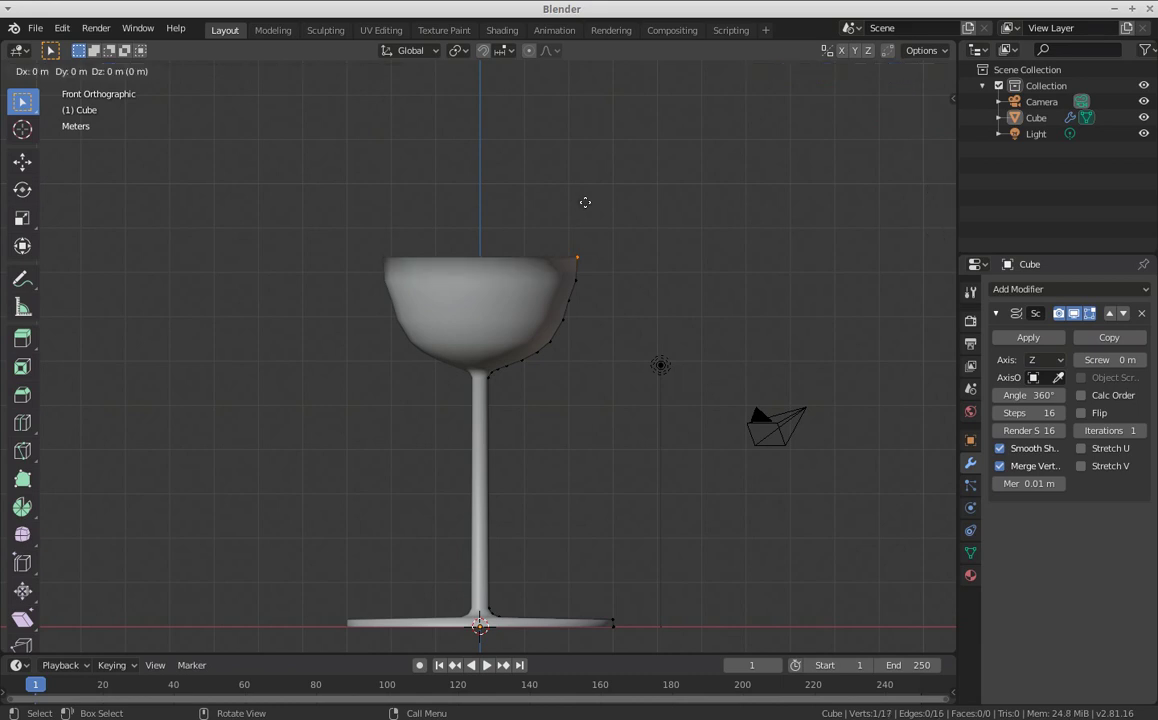
key("z")
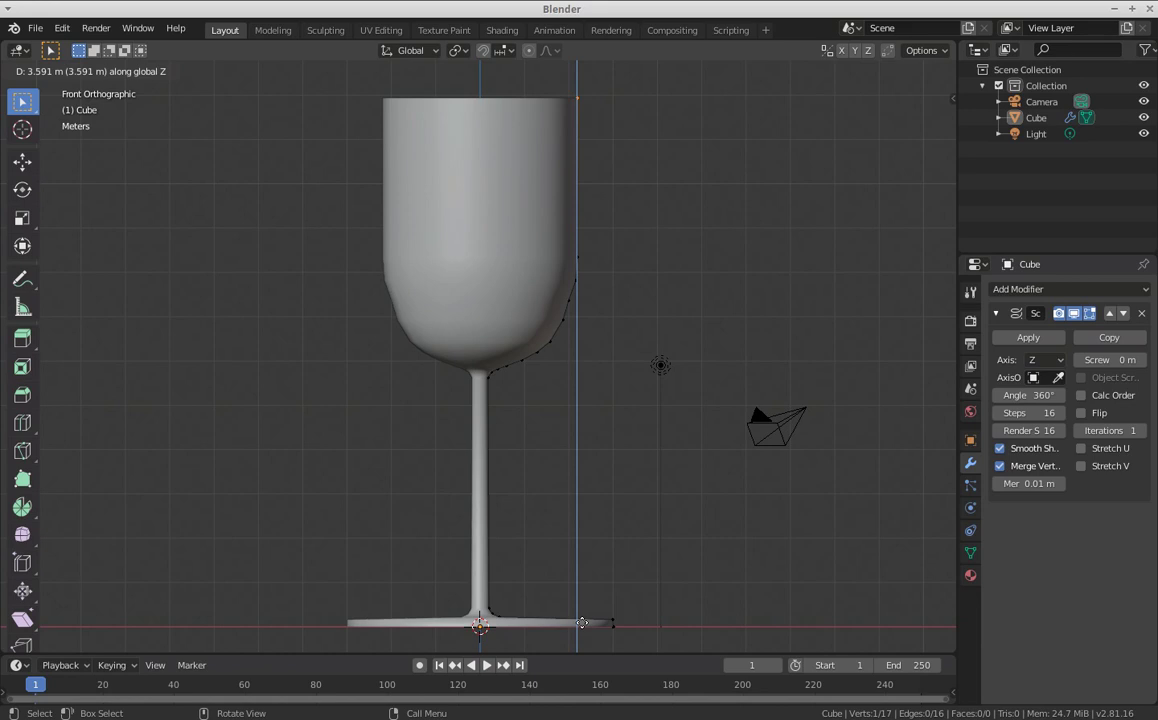
left_click(526, 563)
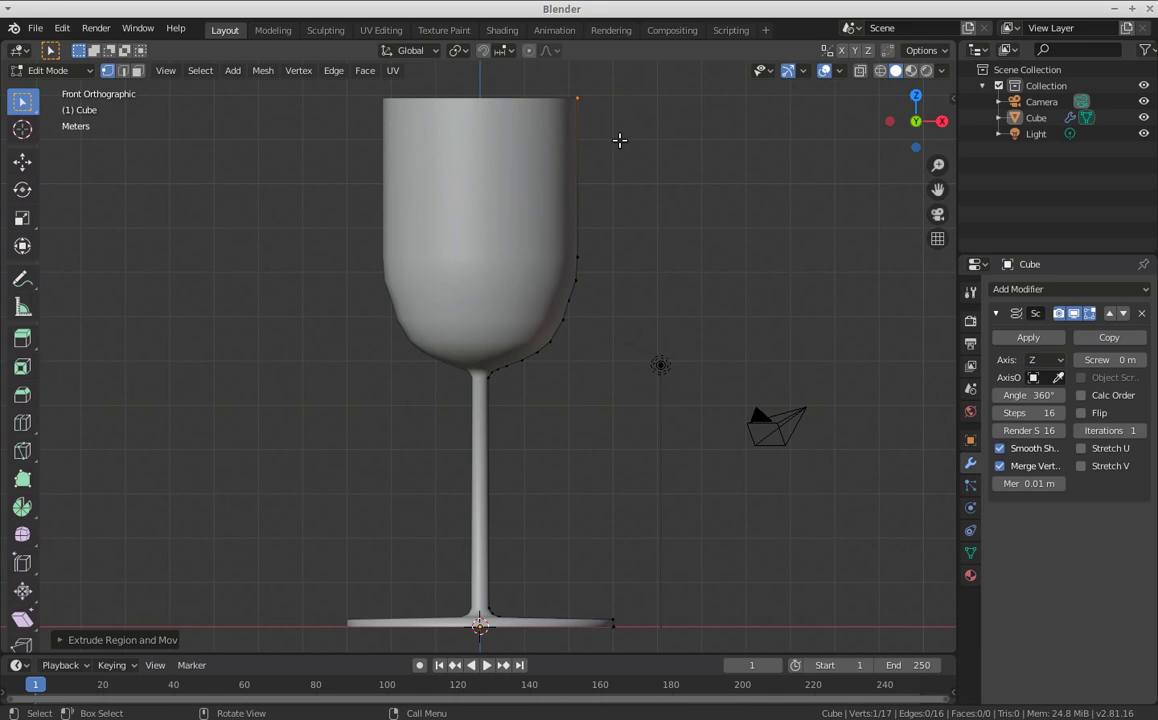
key("g")
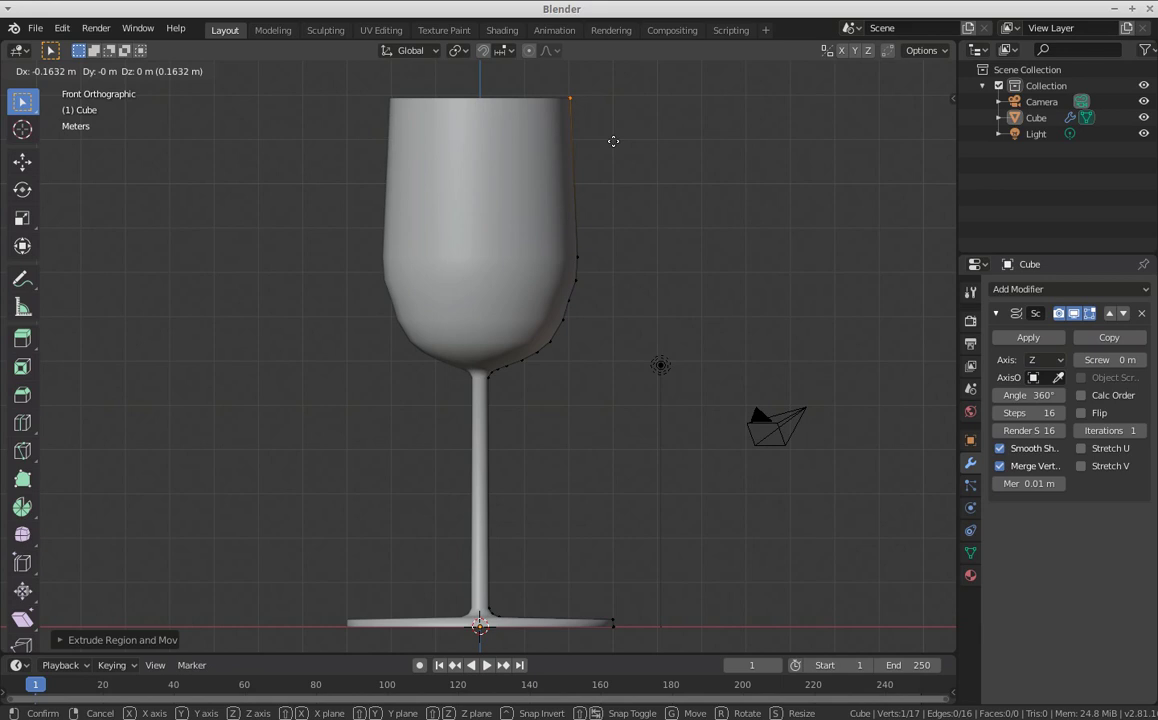
left_click(613, 141)
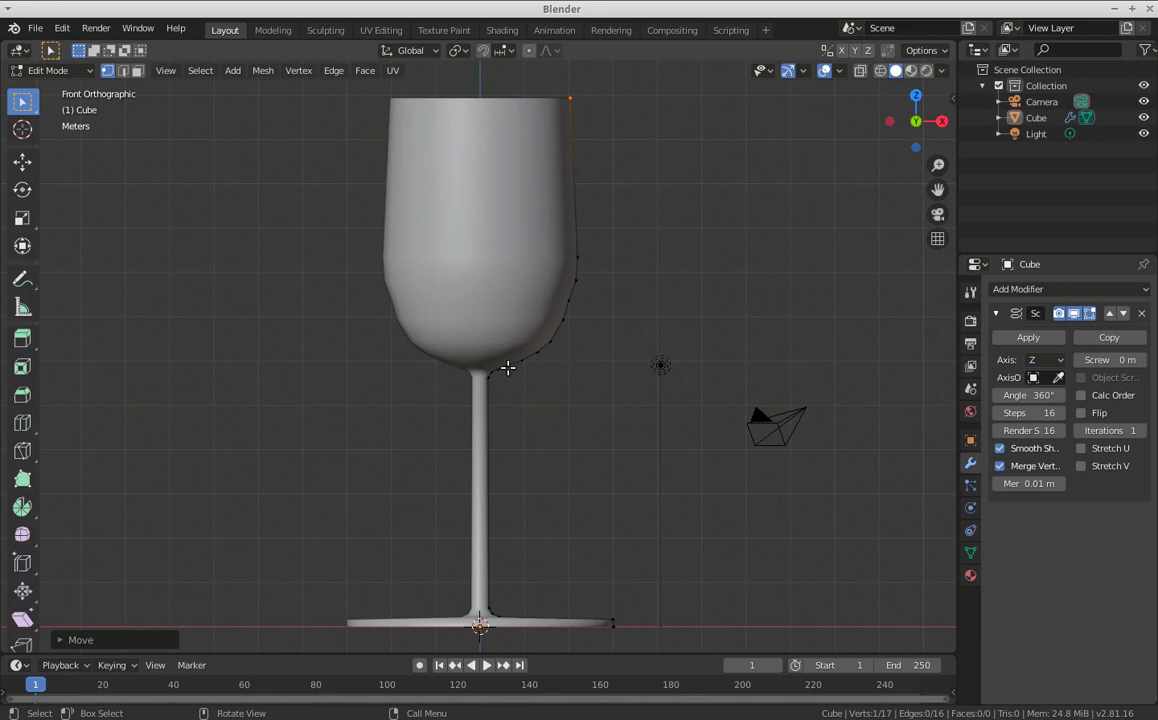
key("ctrl+z")
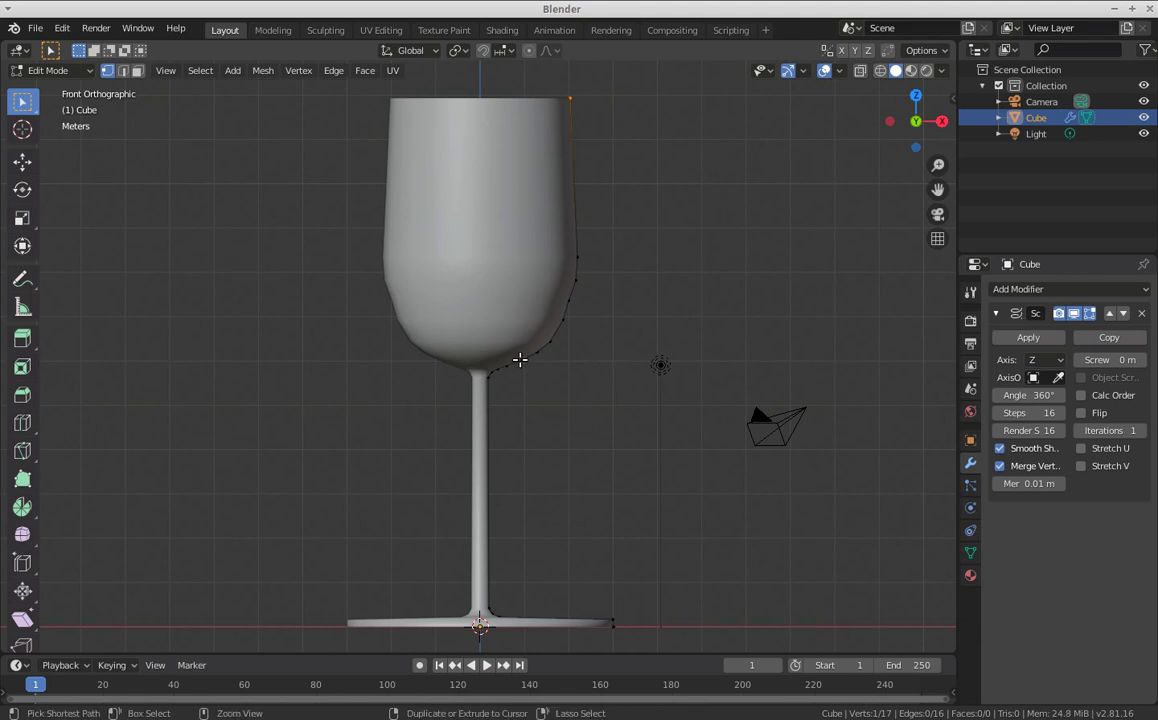
Select the bowl wall vertices up to the rim, show wireframe, and hide the Screw edit-mode display.
left_click(522, 360)
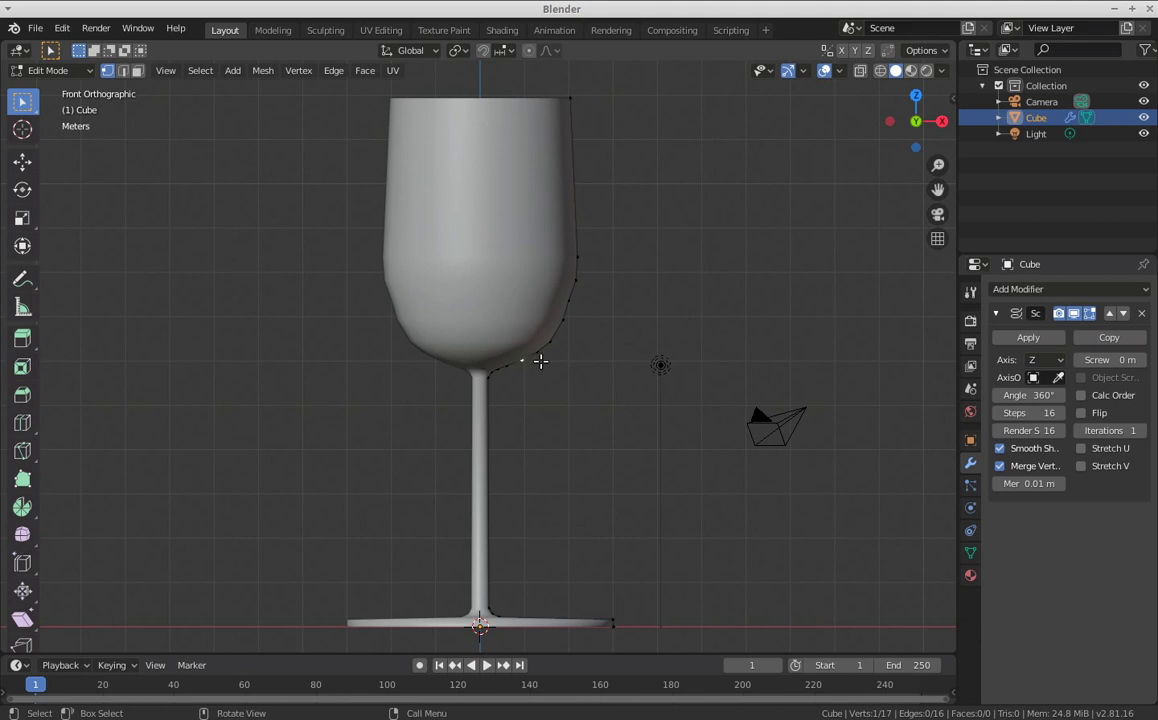
left_click(569, 98, "ctrl")
left_click(506, 366, "ctrl")
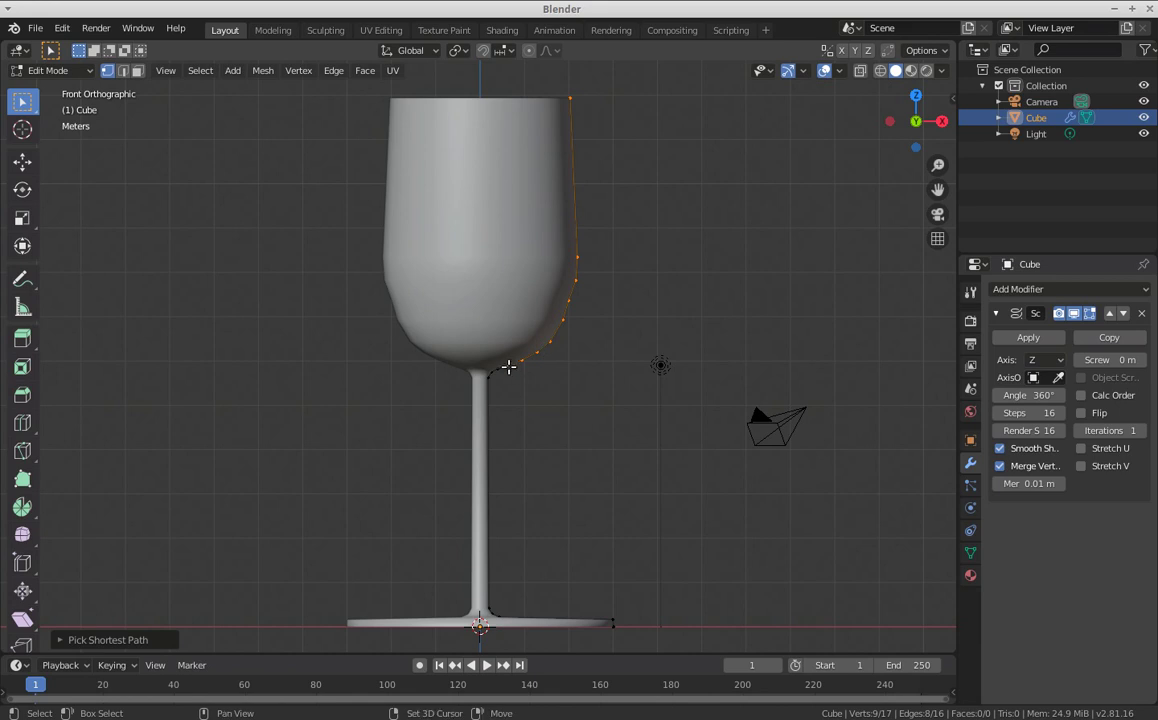
left_click(509, 364, "shift")
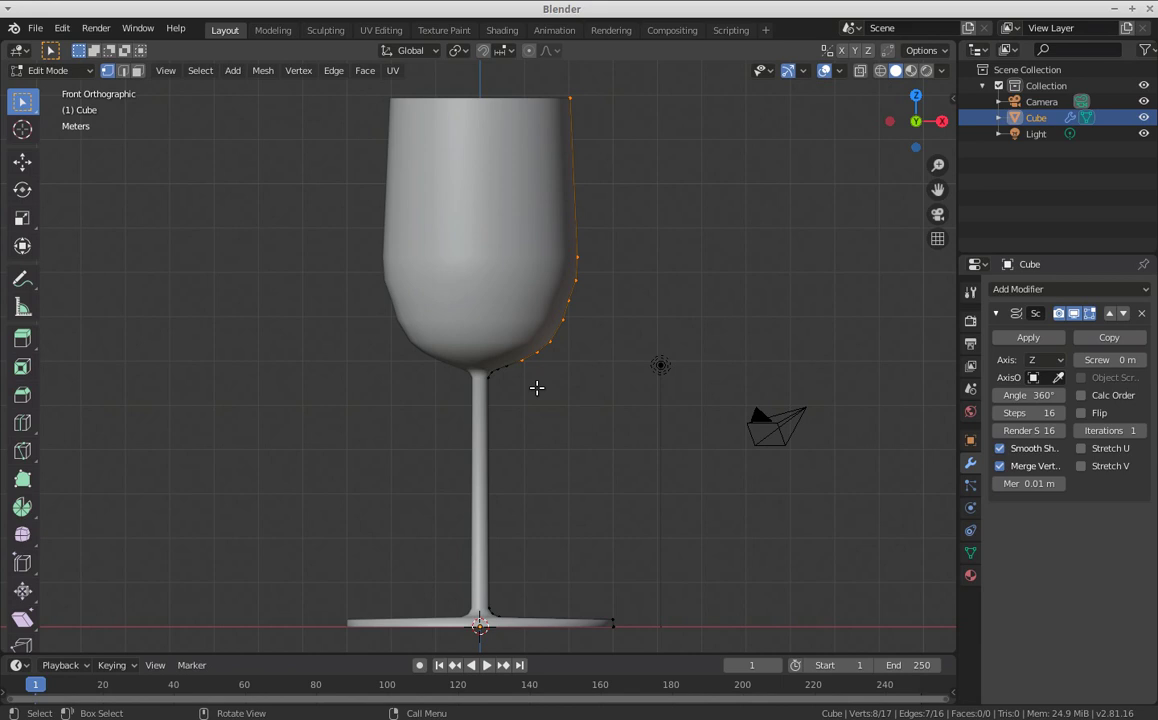
left_click(880, 71)
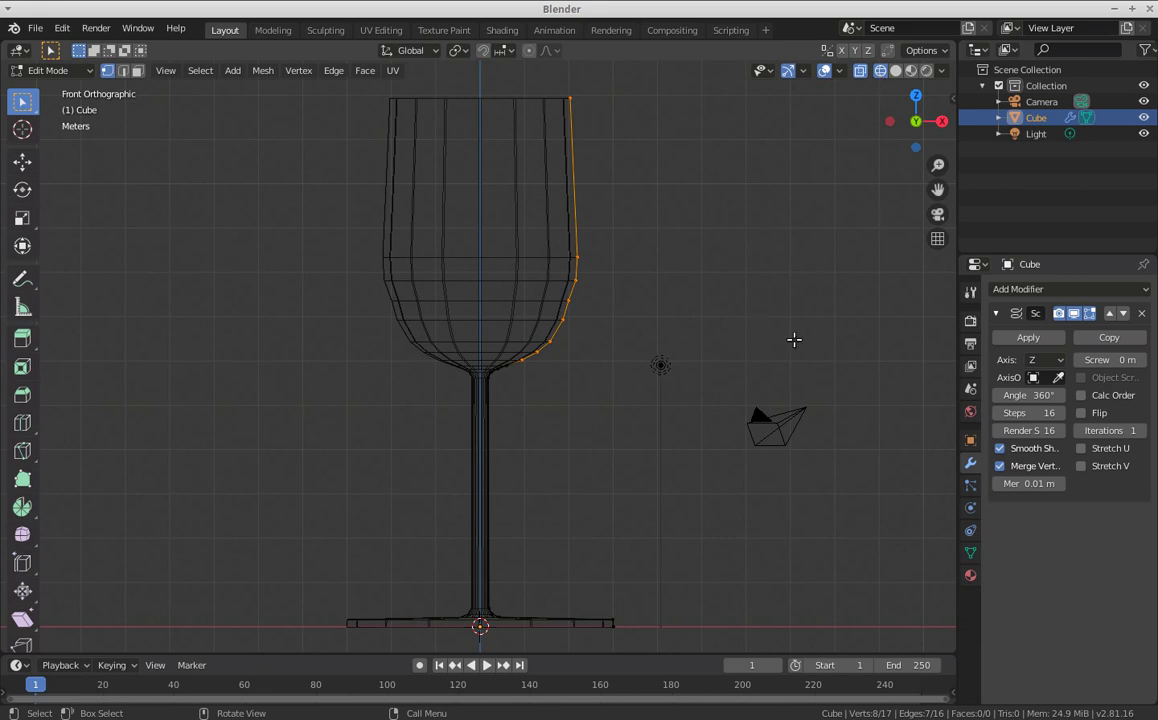
left_click(1090, 314)
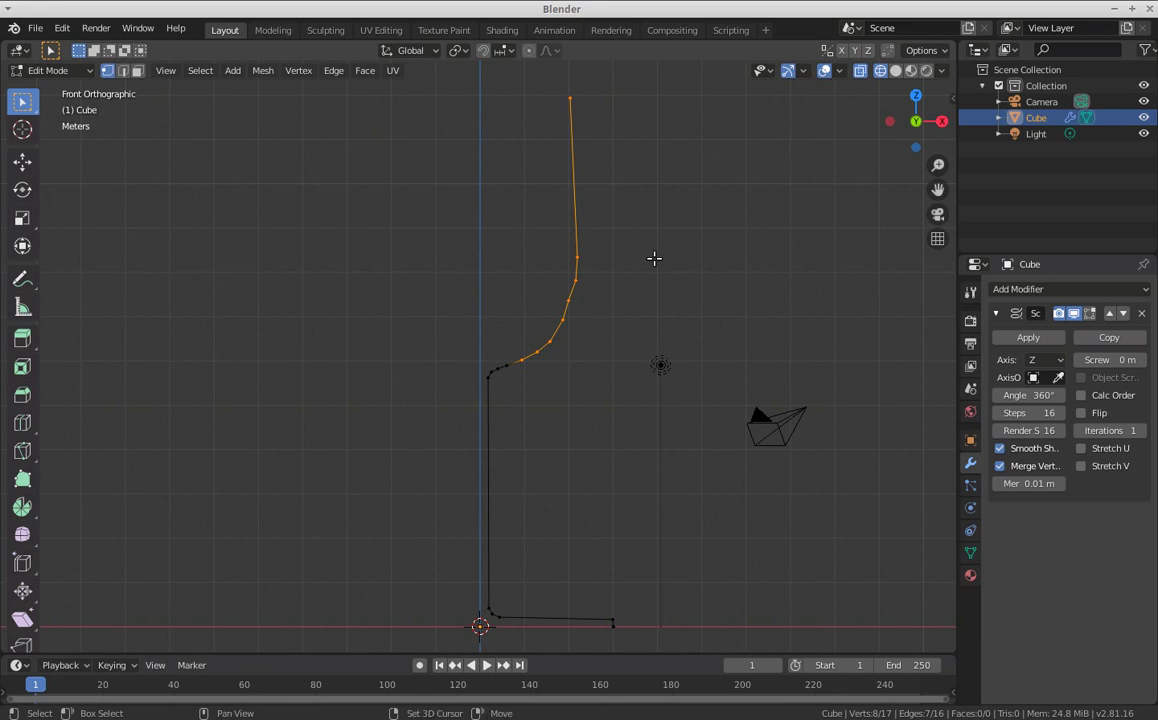
Duplicate the bowl wall, offset it inward along X, shrink it slightly, and select its bottom end.
key("shift+d")
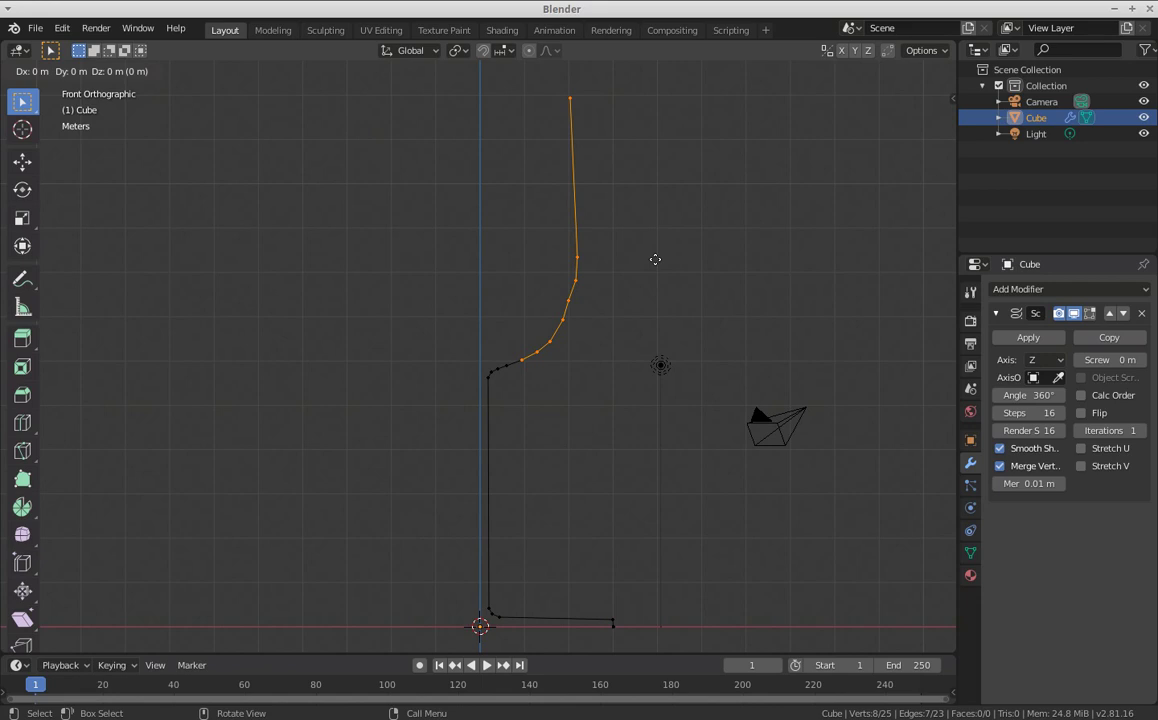
key("x")
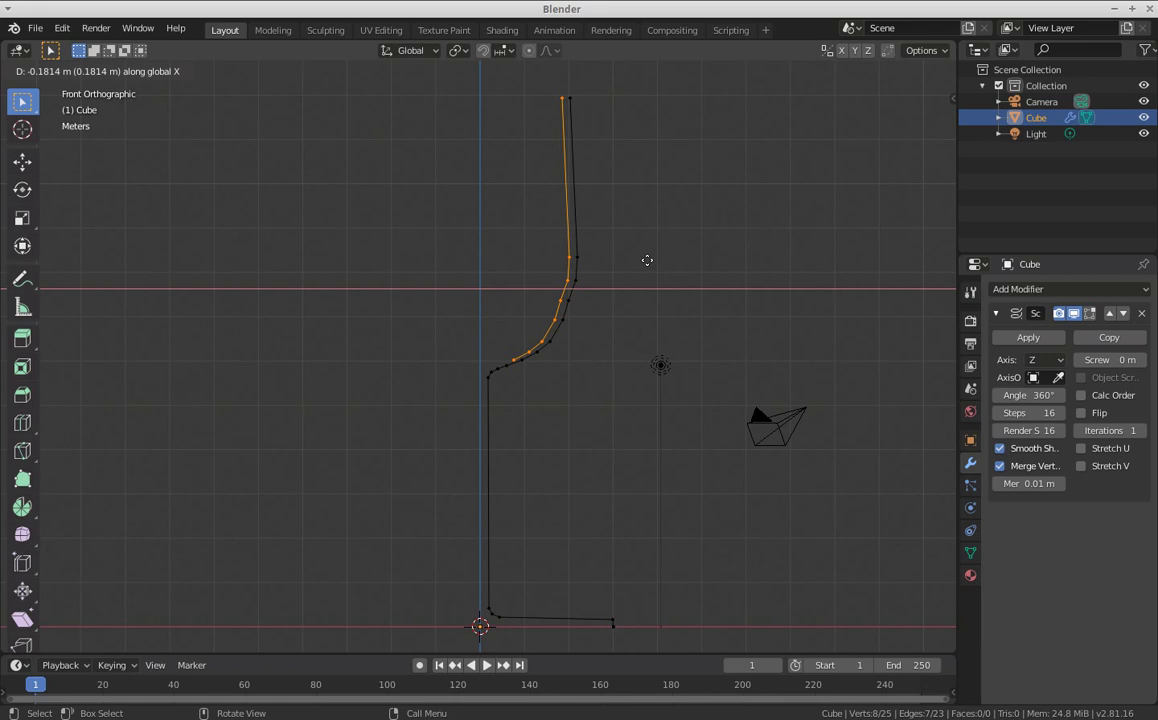
left_click(647, 260)
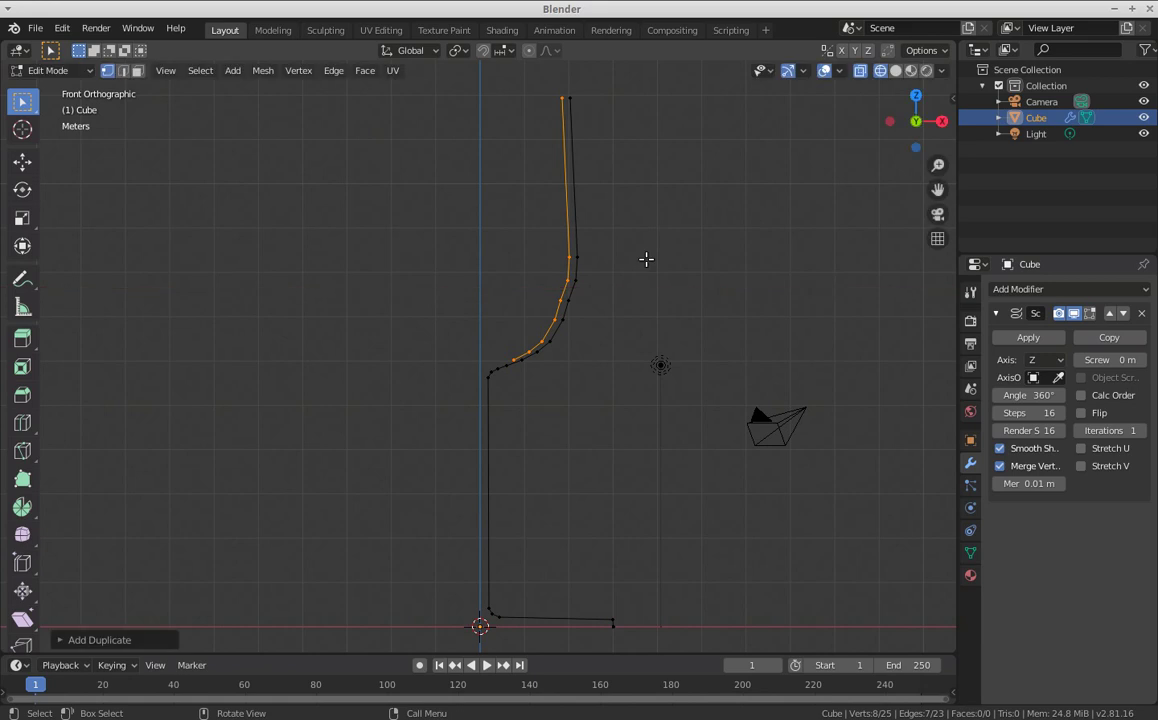
key("s")
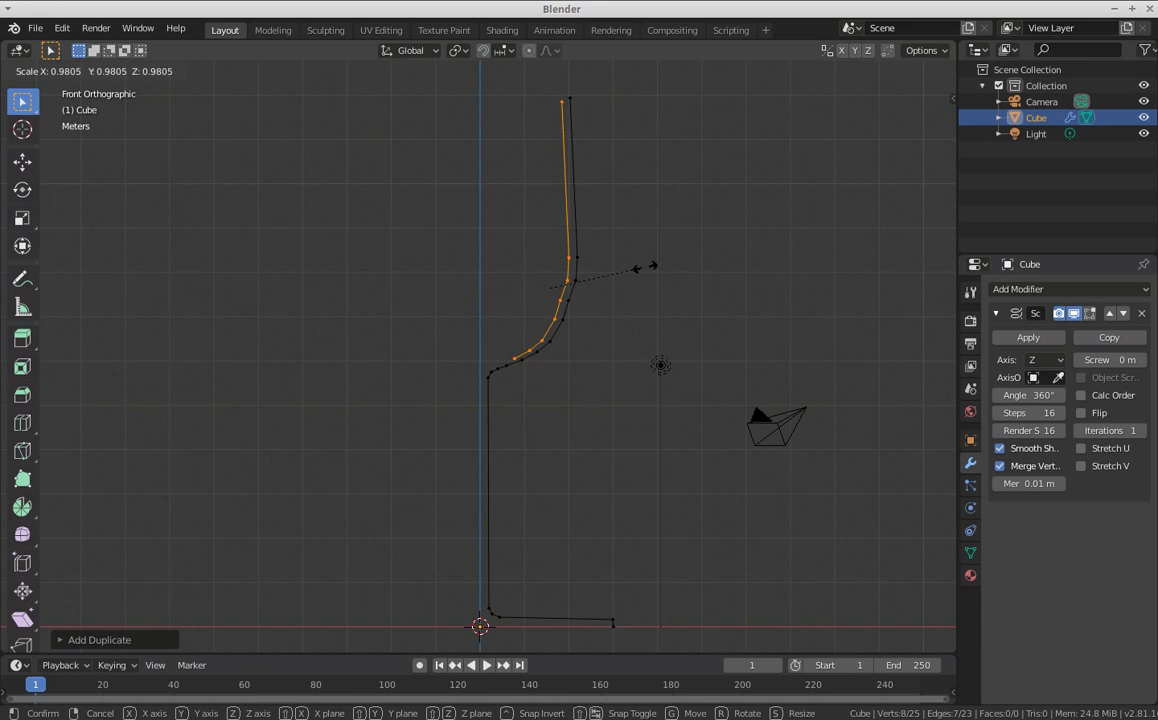
left_click(645, 267)
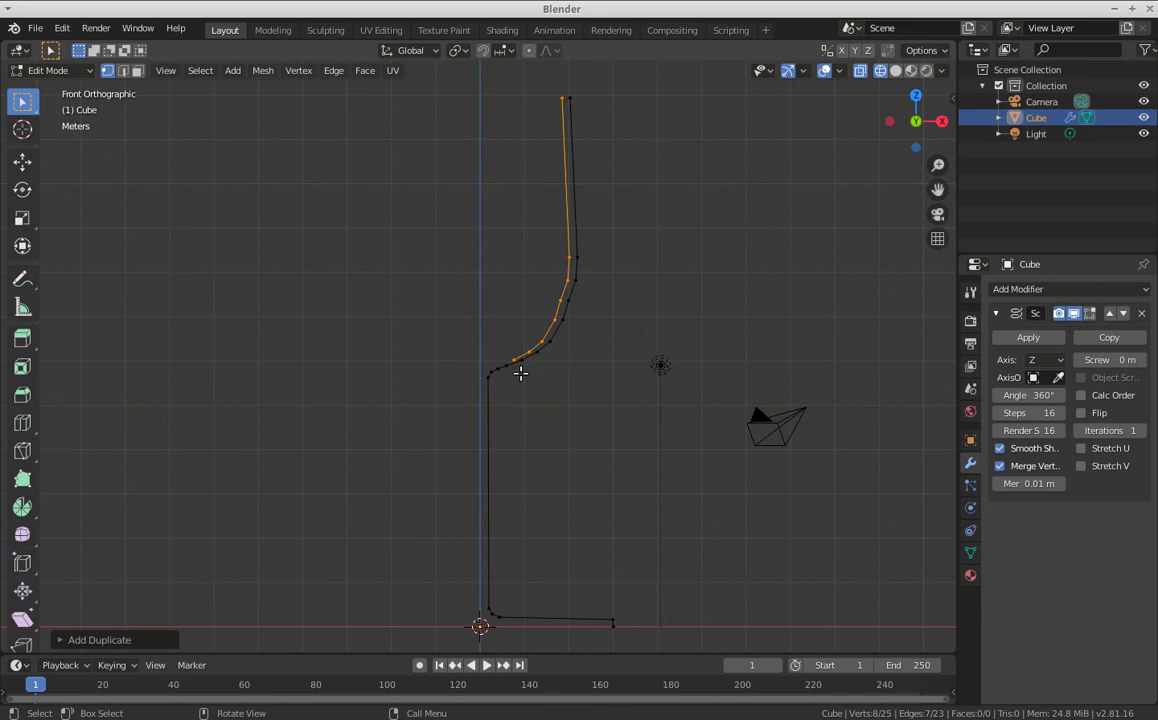
scroll(524, 371, "up", 2)
scroll(520, 373, "up", 1)
scroll(527, 372, "up", 4)
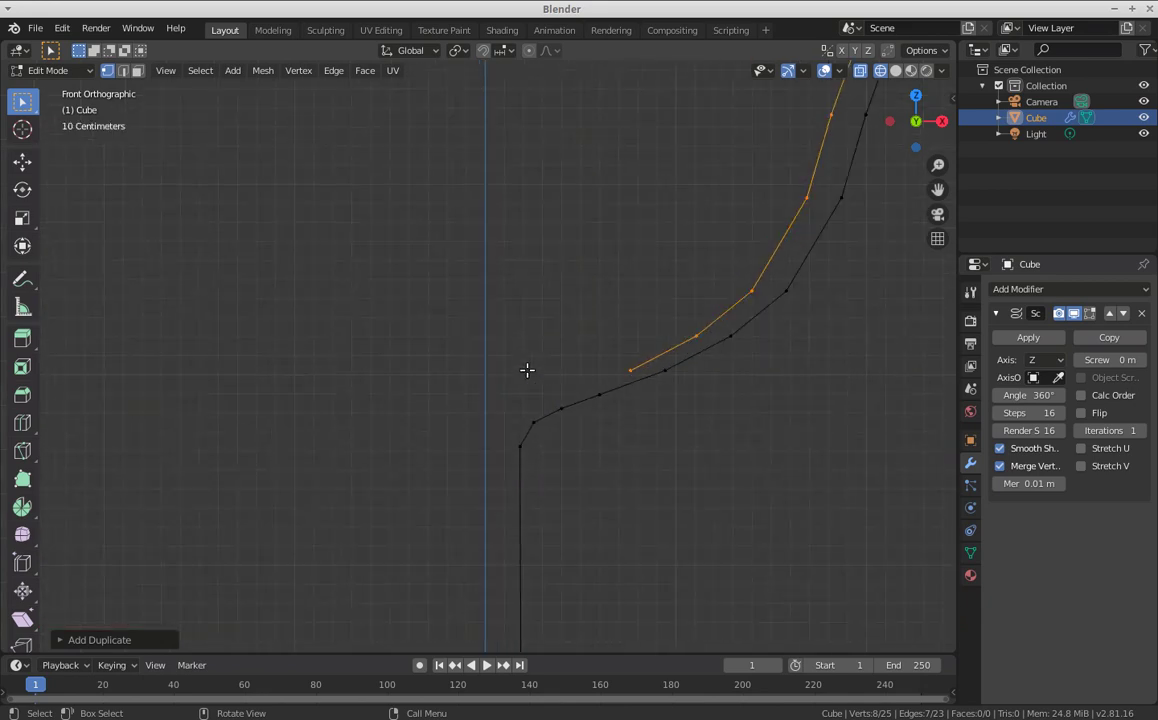
left_click(632, 368)
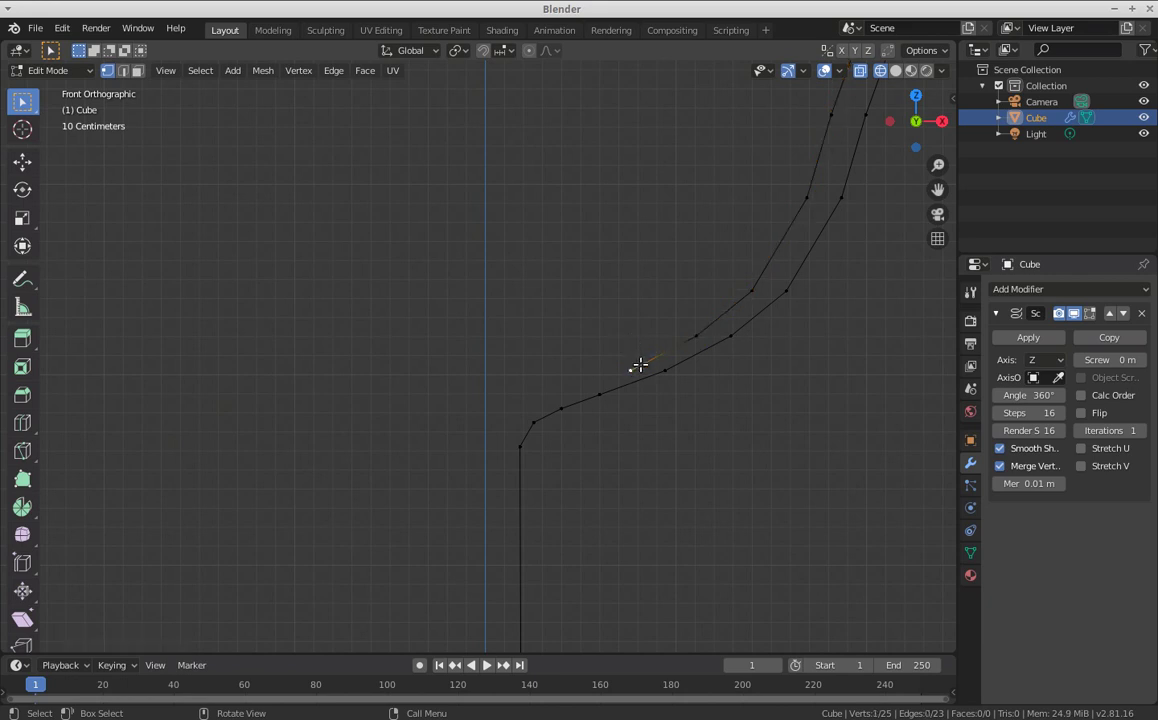
Extrude a new vertex from the inner wall's bottom end vertex.
key("g")
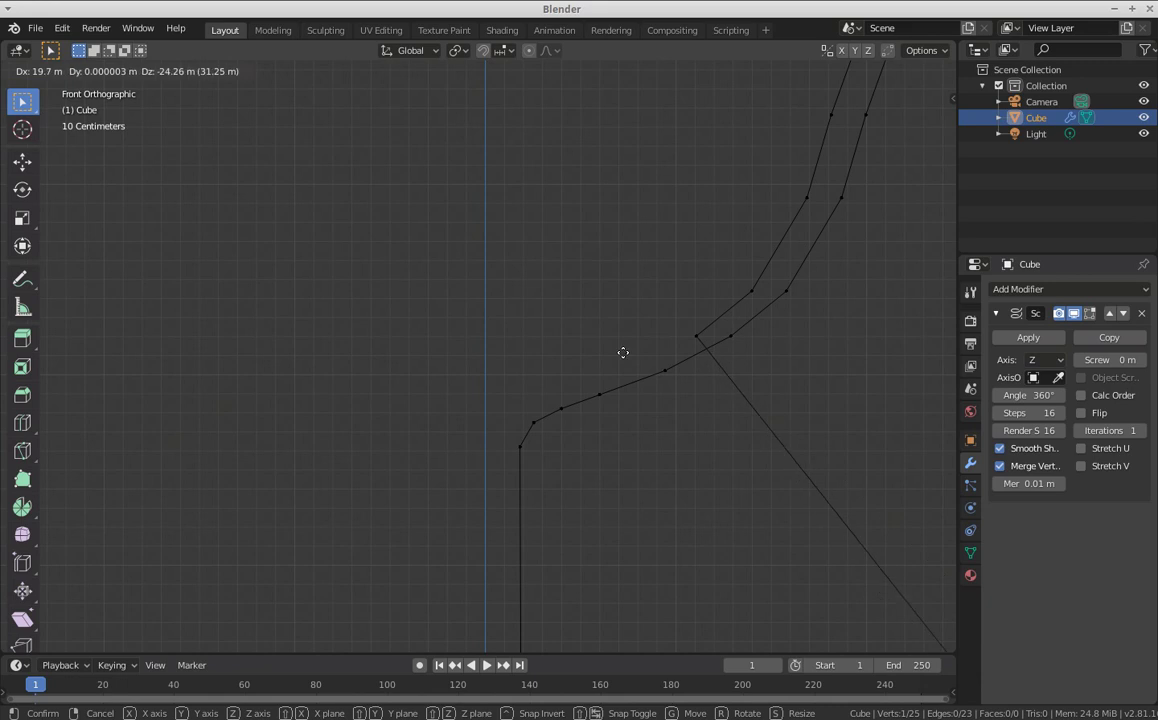
key("Escape")
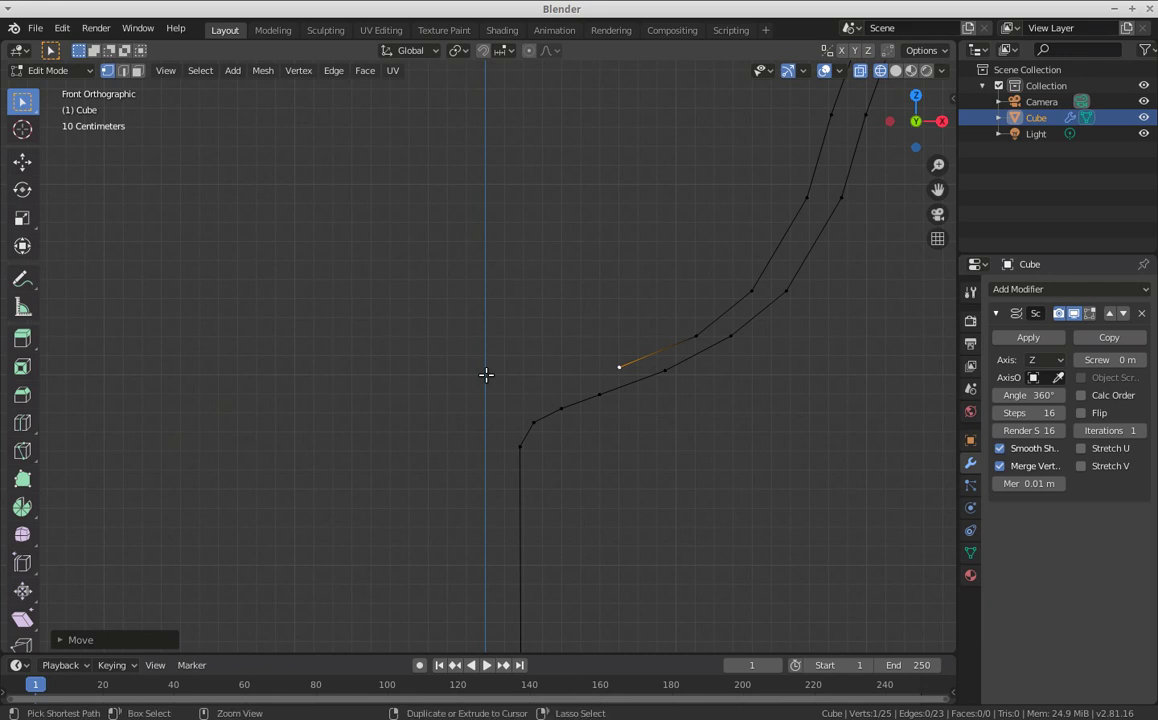
right_click(486, 375, "ctrl")
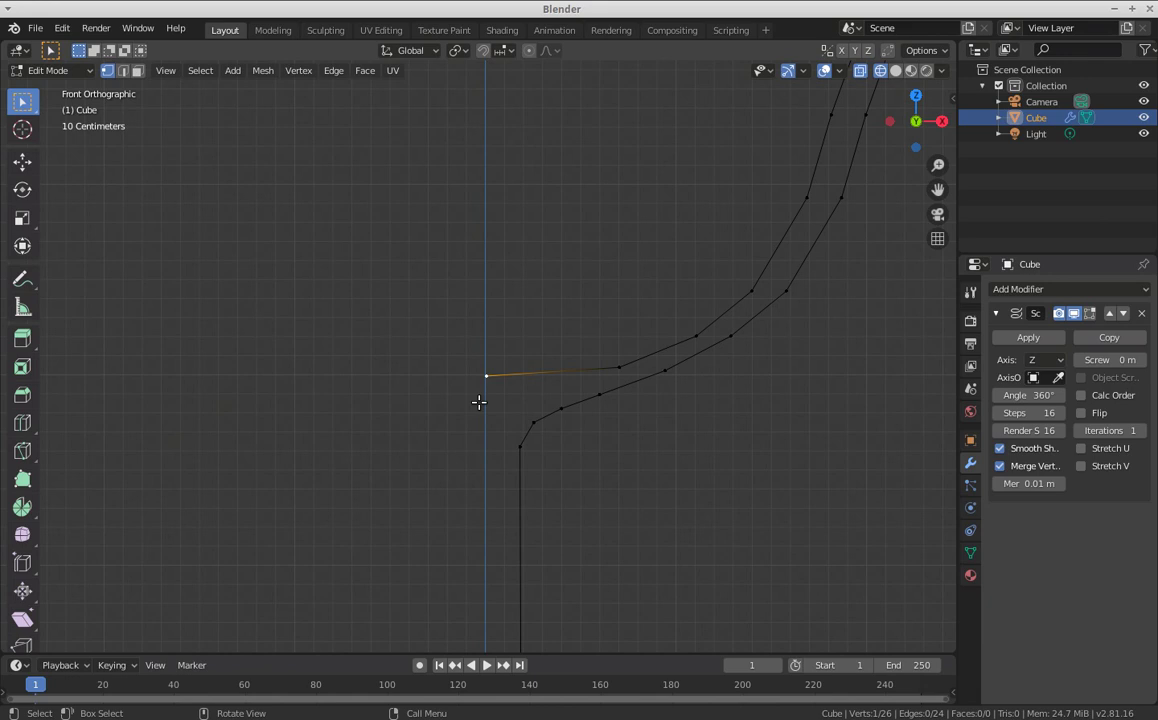
scroll(478, 402, "up", 3)
scroll(478, 402, "up", 1)
scroll(478, 402, "up", 4)
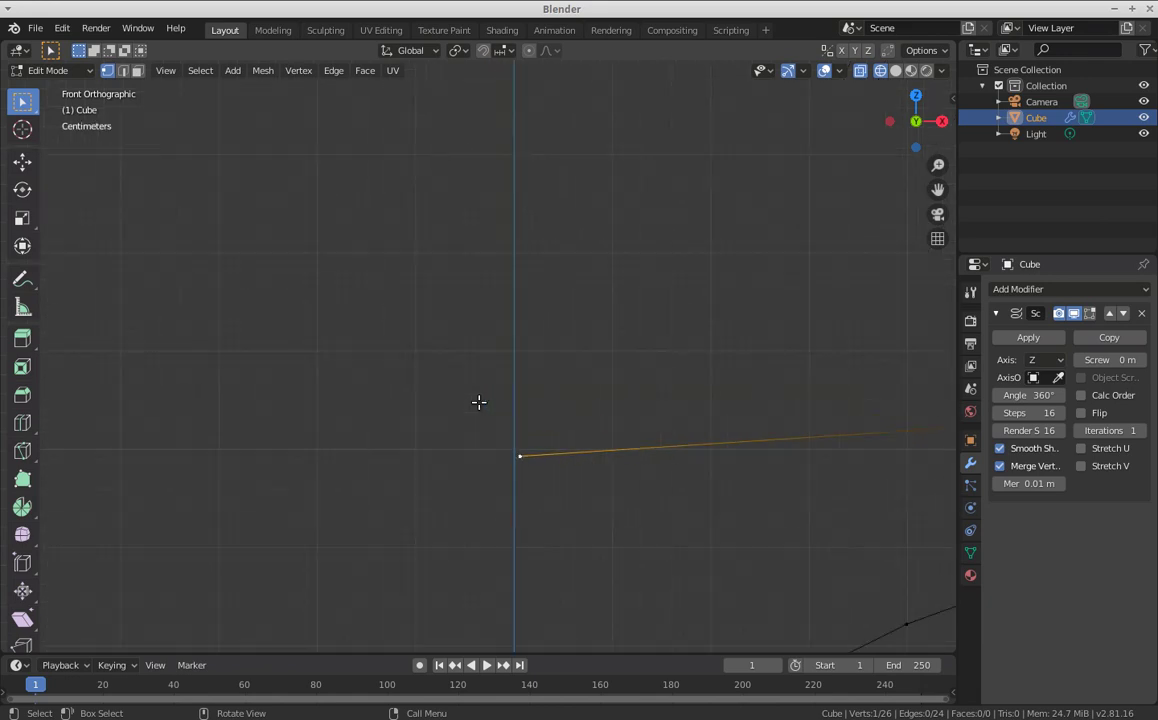
scroll(478, 402, "up", 2)
scroll(478, 402, "up", 2)
scroll(600, 572, "up", 1)
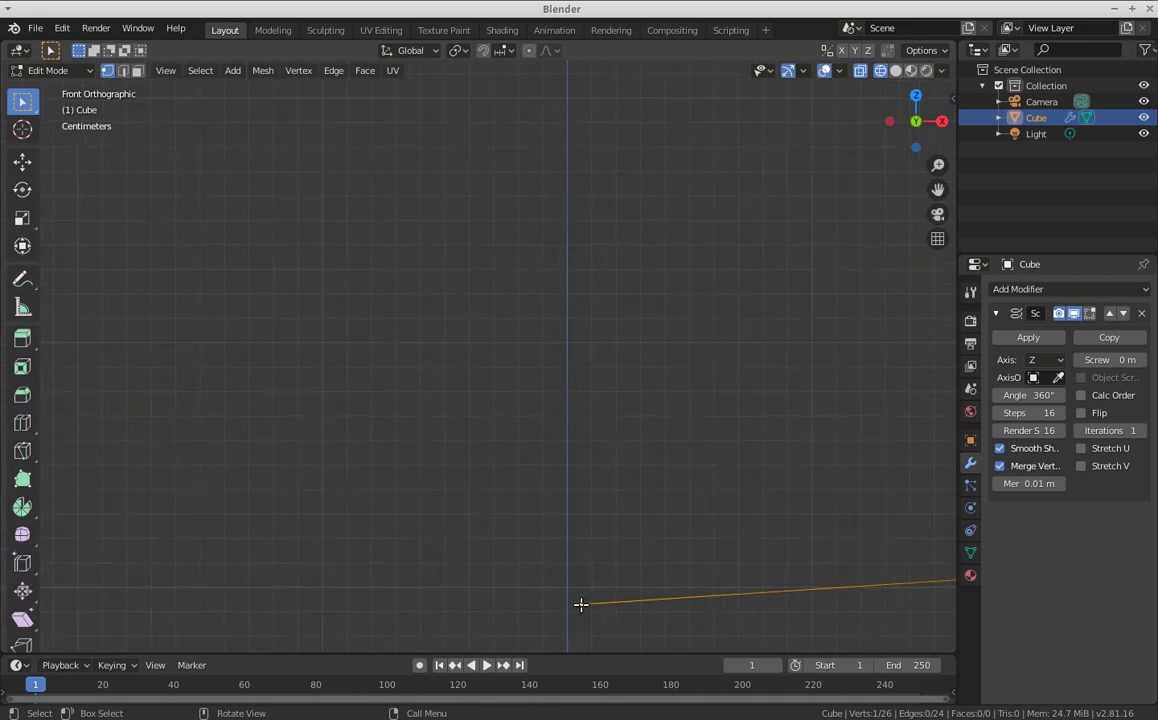
Move the new vertex onto the central Z axis to close the bowl's inner floor.
key("g")
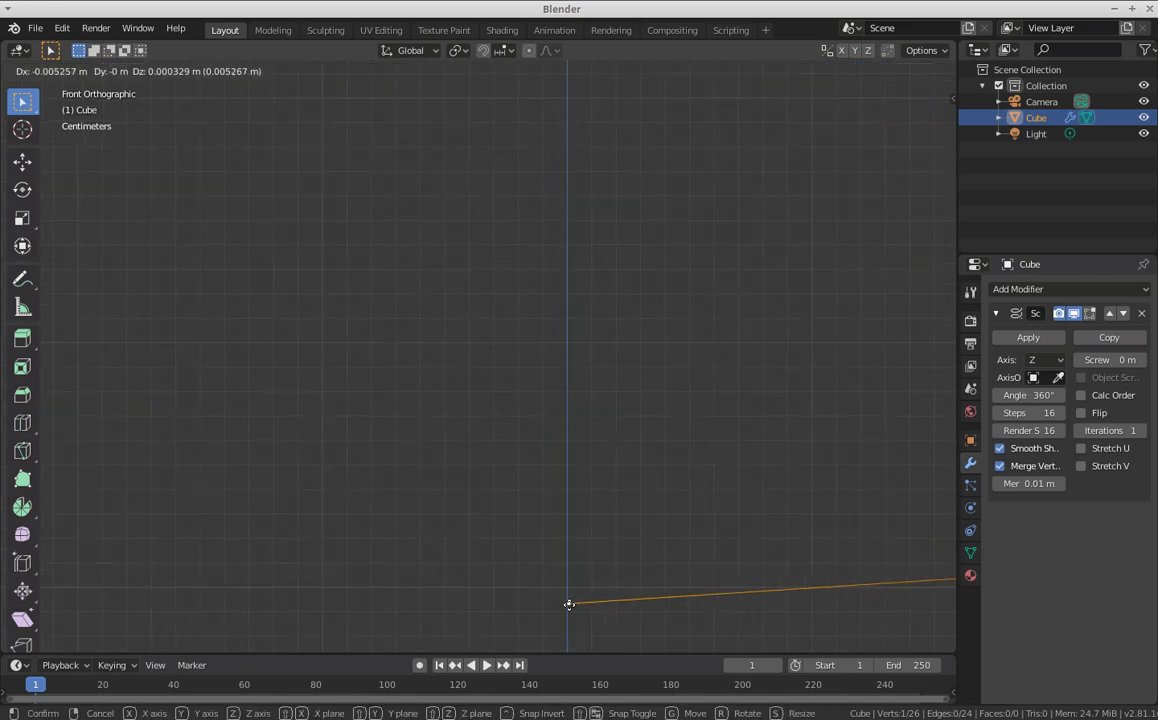
left_click(567, 604)
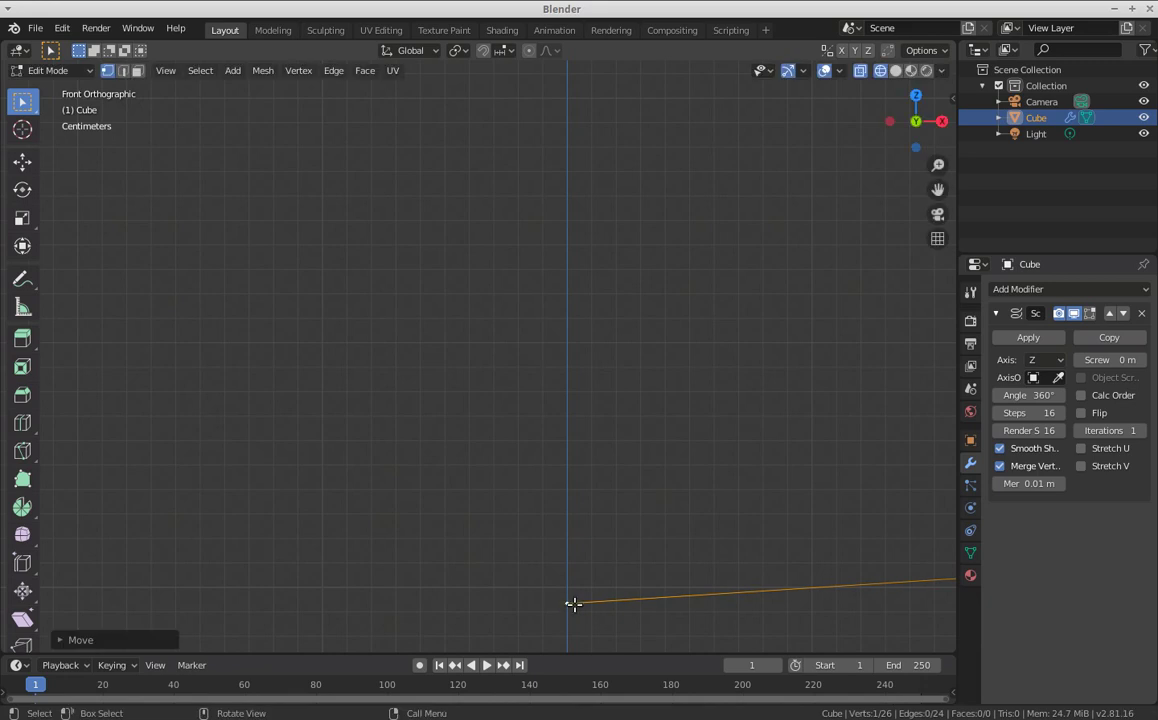
middle_click_drag(623, 574, 624, 574, "shift")
scroll(624, 574, "down", 2)
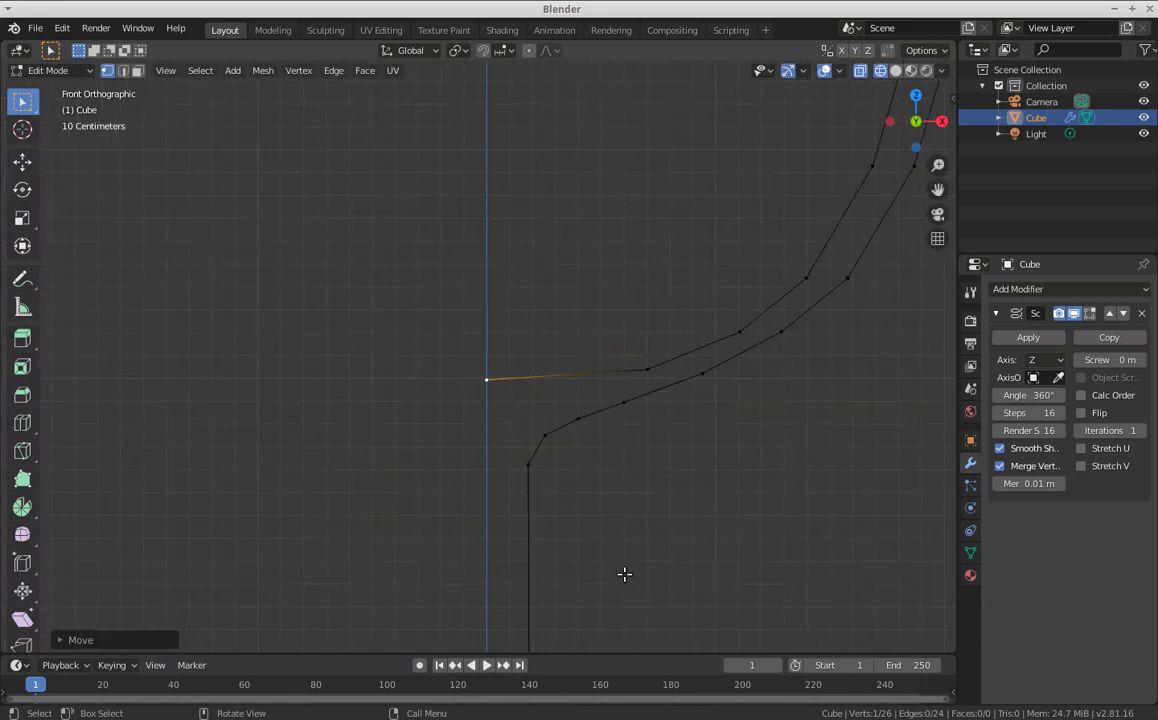
scroll(624, 574, "down", 2)
scroll(624, 574, "down", 2)
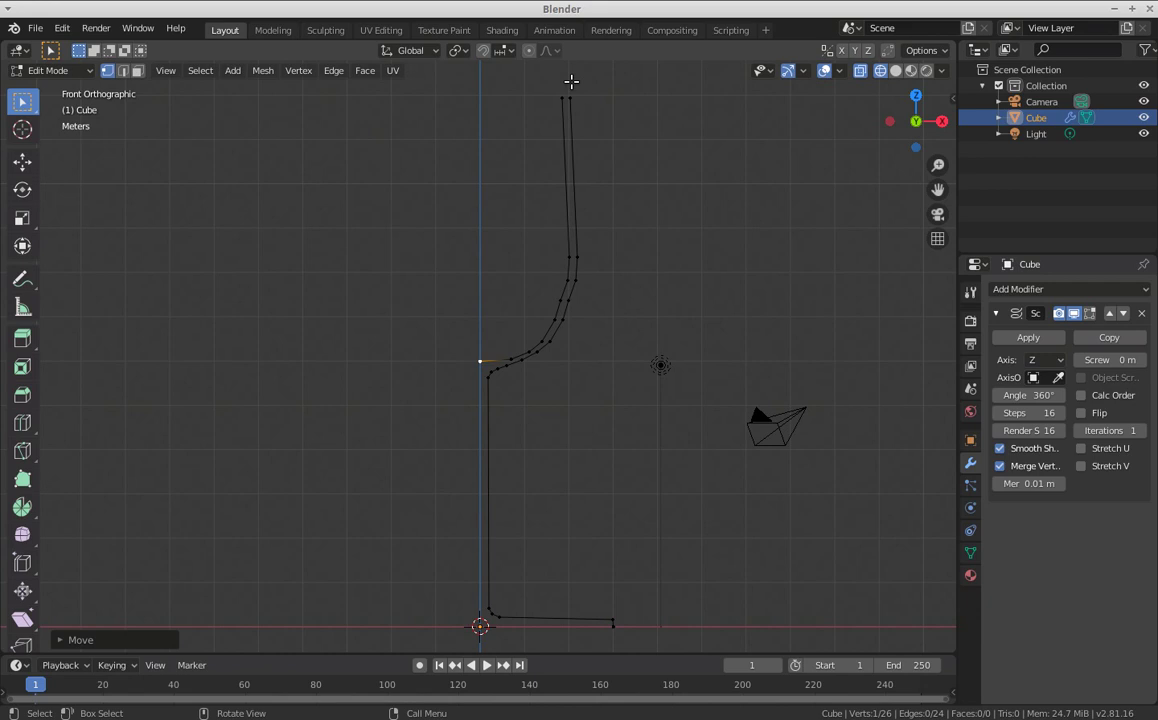
scroll(600, 120, "up", 1)
scroll(625, 150, "down", 2)
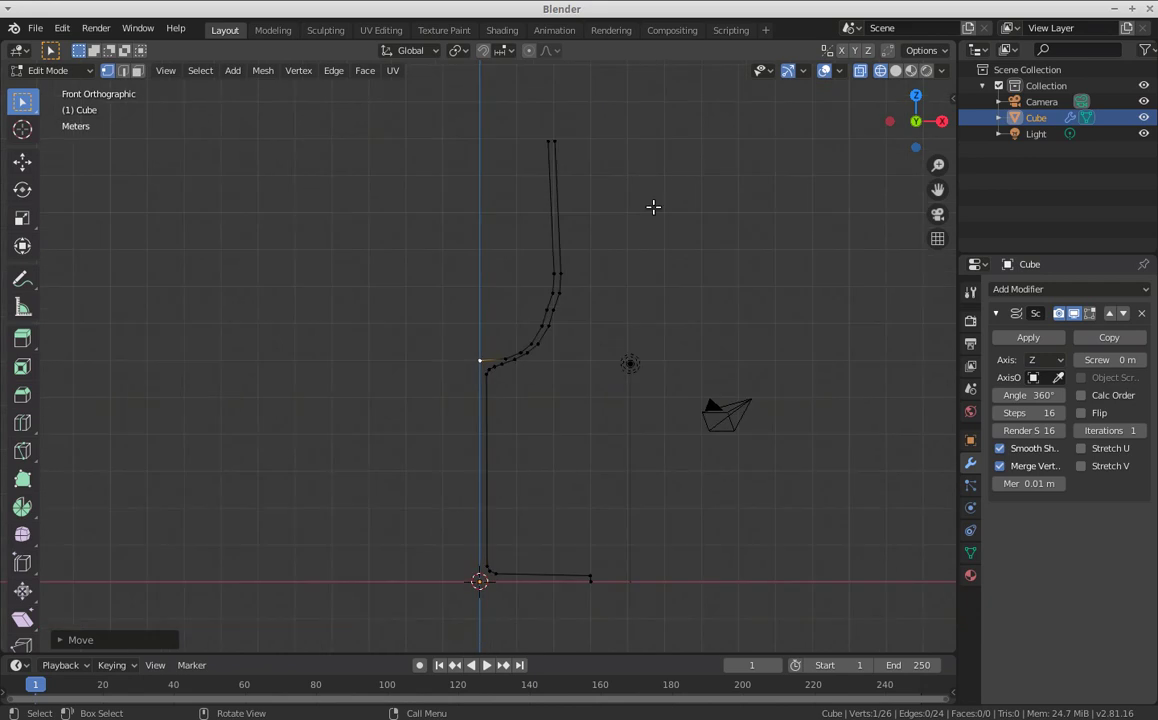
Select the outer and inner rim vertices and zoom in on the rim.
left_click(539, 133)
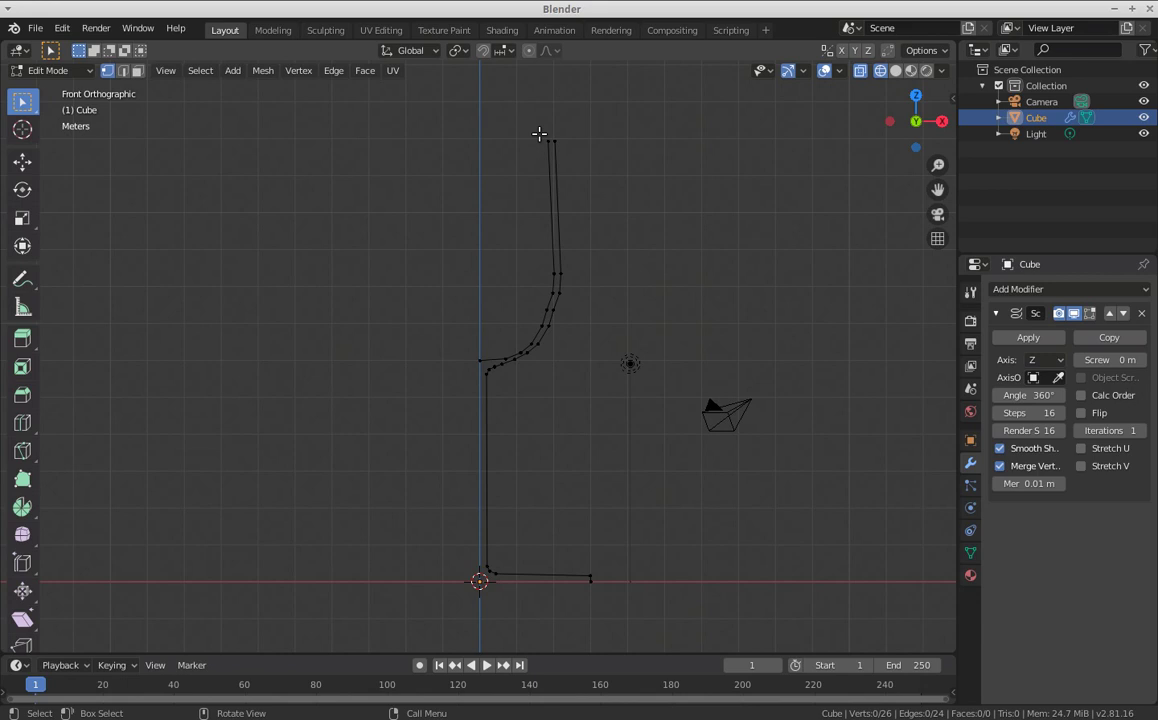
left_click_drag(539, 128, 575, 150)
scroll(605, 180, "up", 2)
scroll(608, 180, "down", 2)
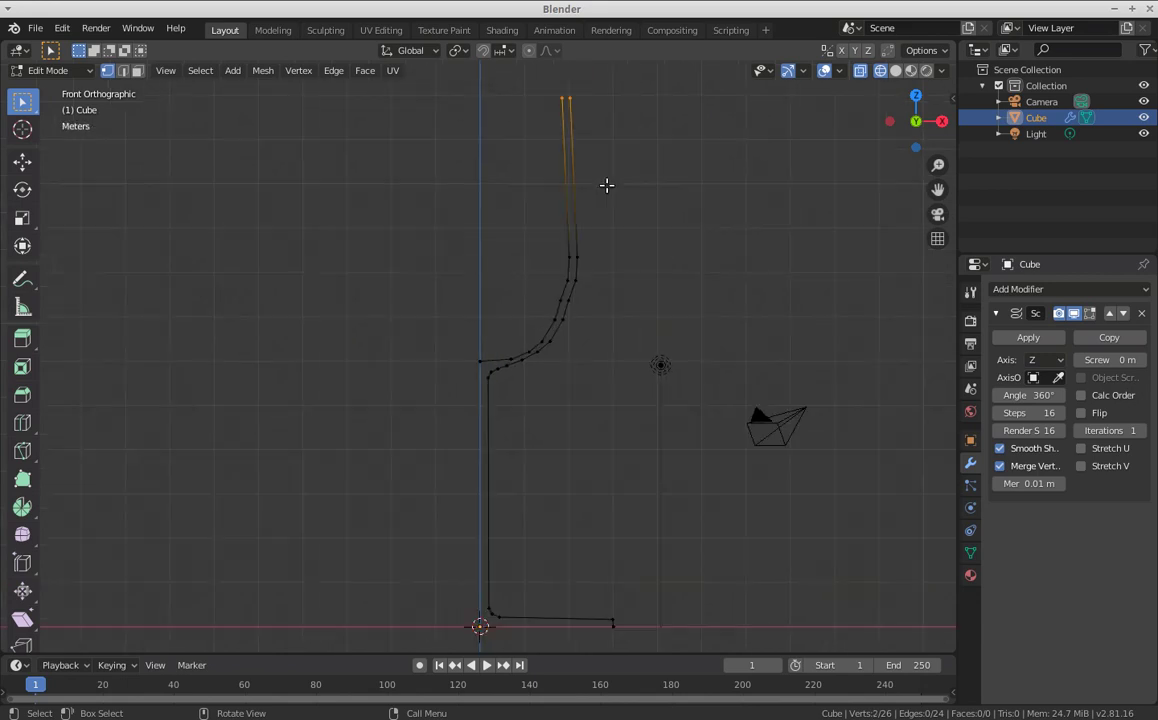
middle_click_drag(610, 176, 610, 266, "shift")
scroll(608, 310, "up", 2)
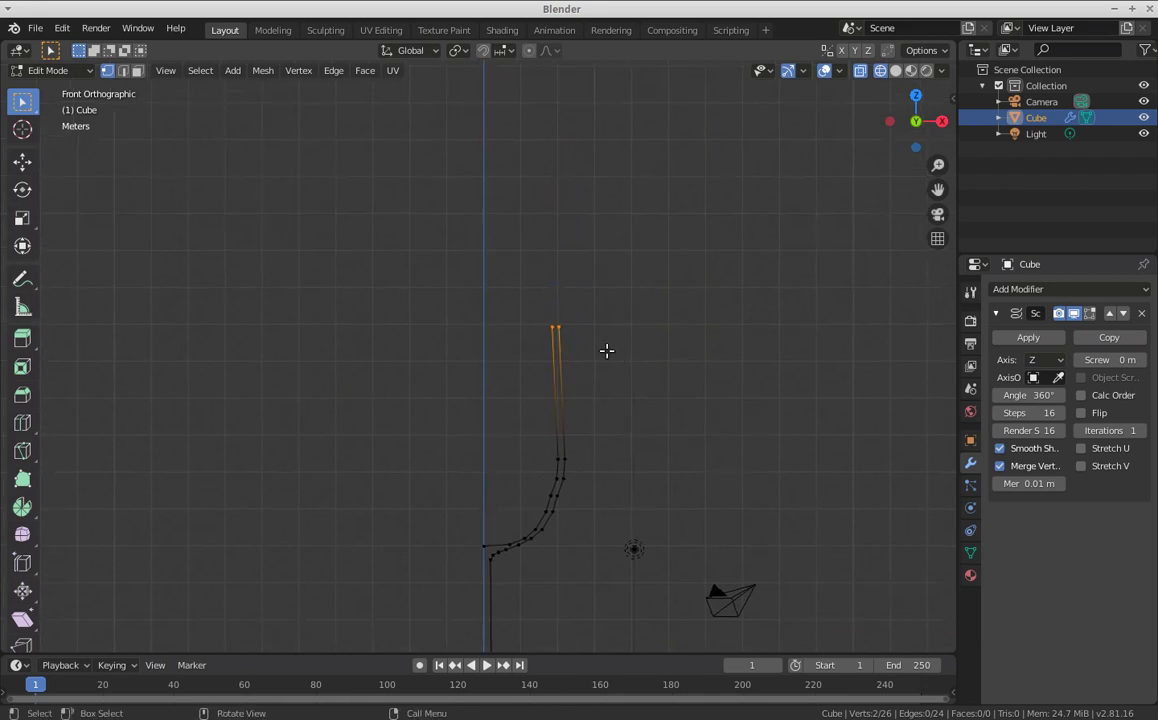
scroll(598, 340, "up", 1)
scroll(590, 328, "up", 2)
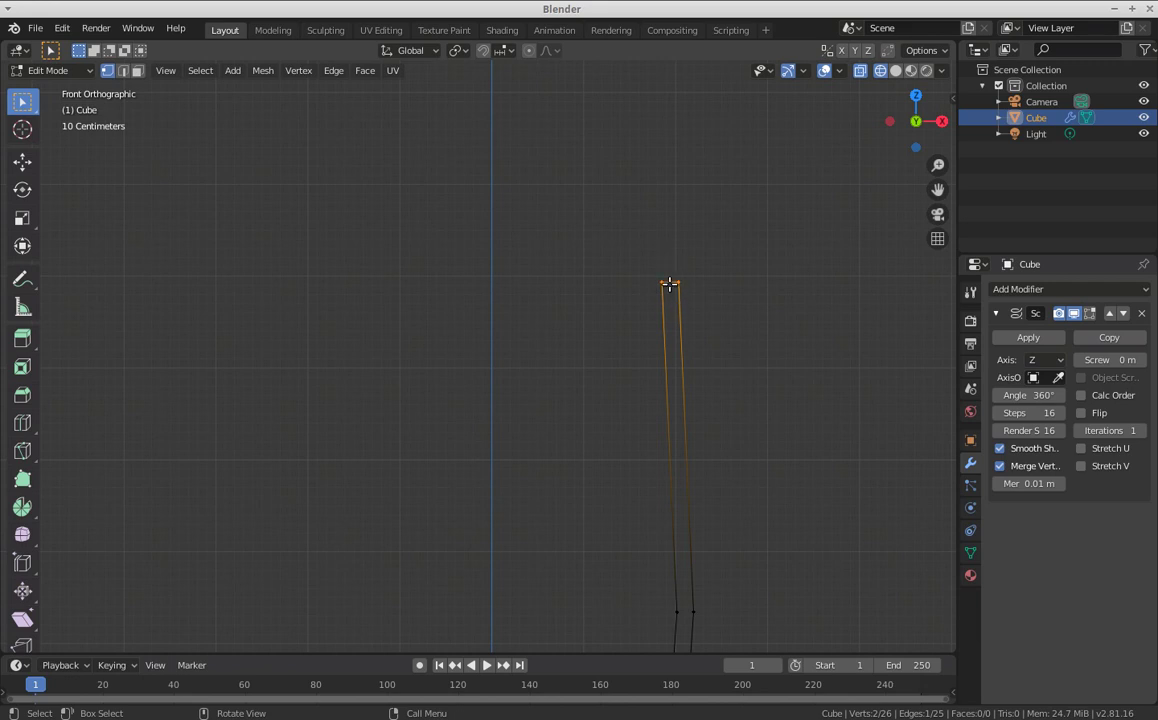
Loop-cut a centred vertex between the rim vertices and raise it slightly to round the lip.
key("ctrl+r")
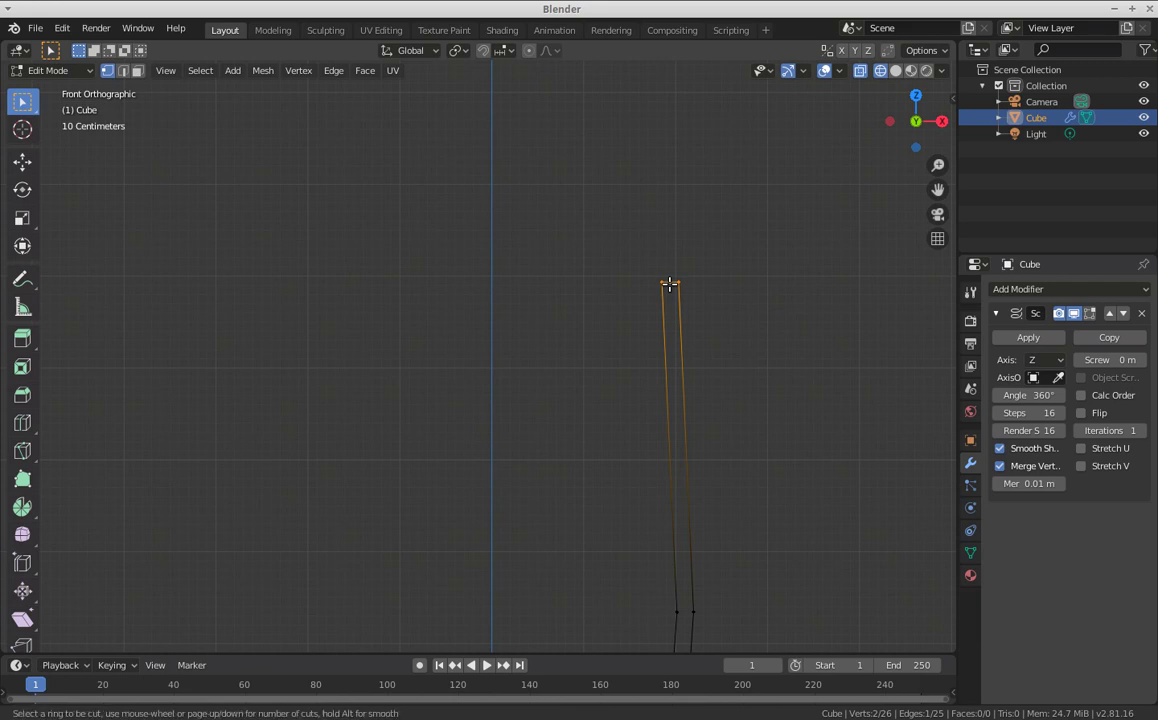
left_click(675, 268)
right_click(675, 268)
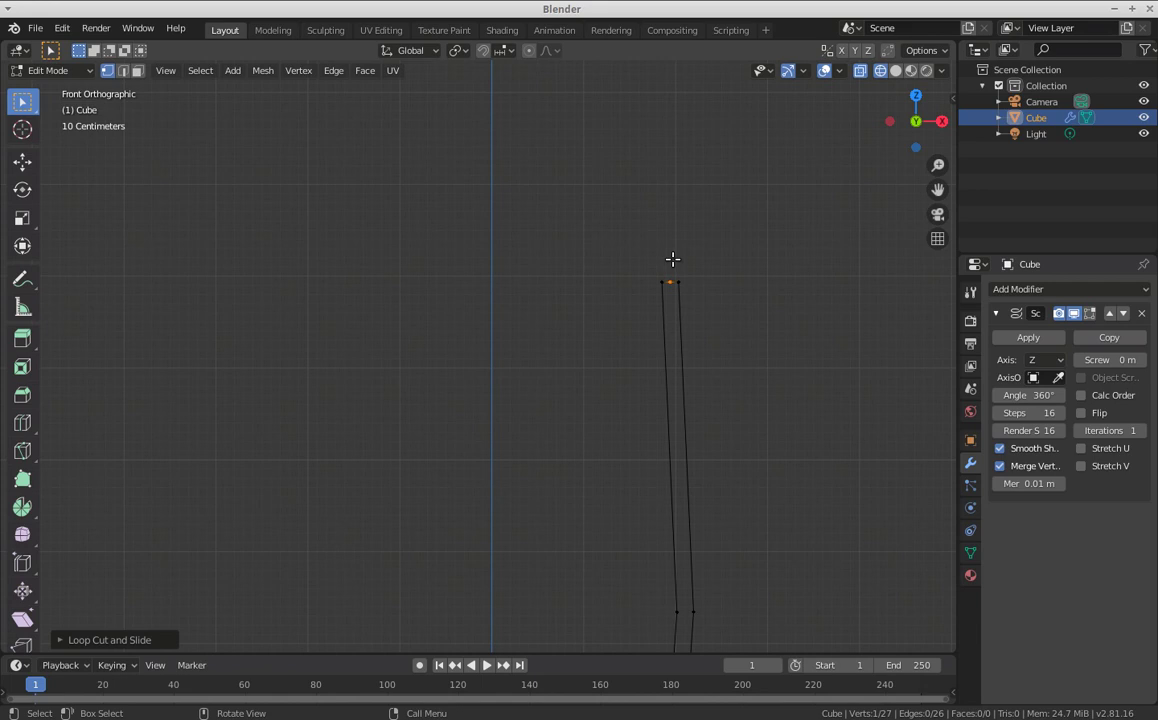
key("g")
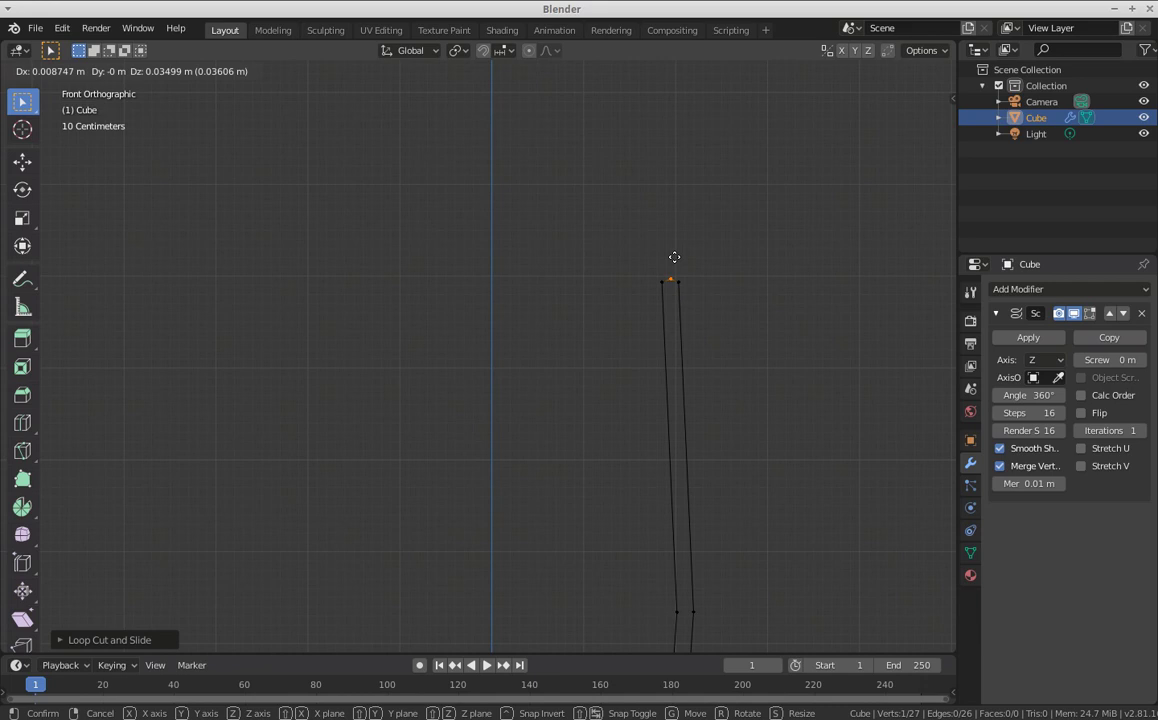
left_click(675, 257)
scroll(745, 368, "down", 1)
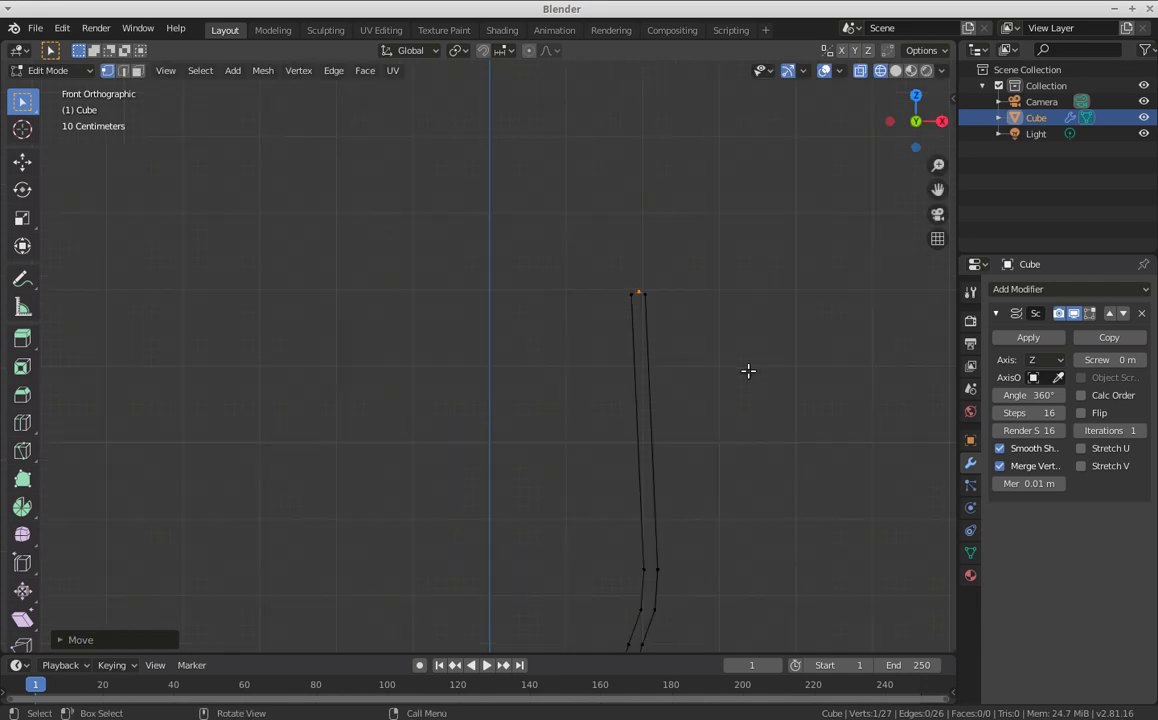
scroll(747, 371, "down", 3)
scroll(574, 470, "down", 1)
scroll(570, 486, "down", 2)
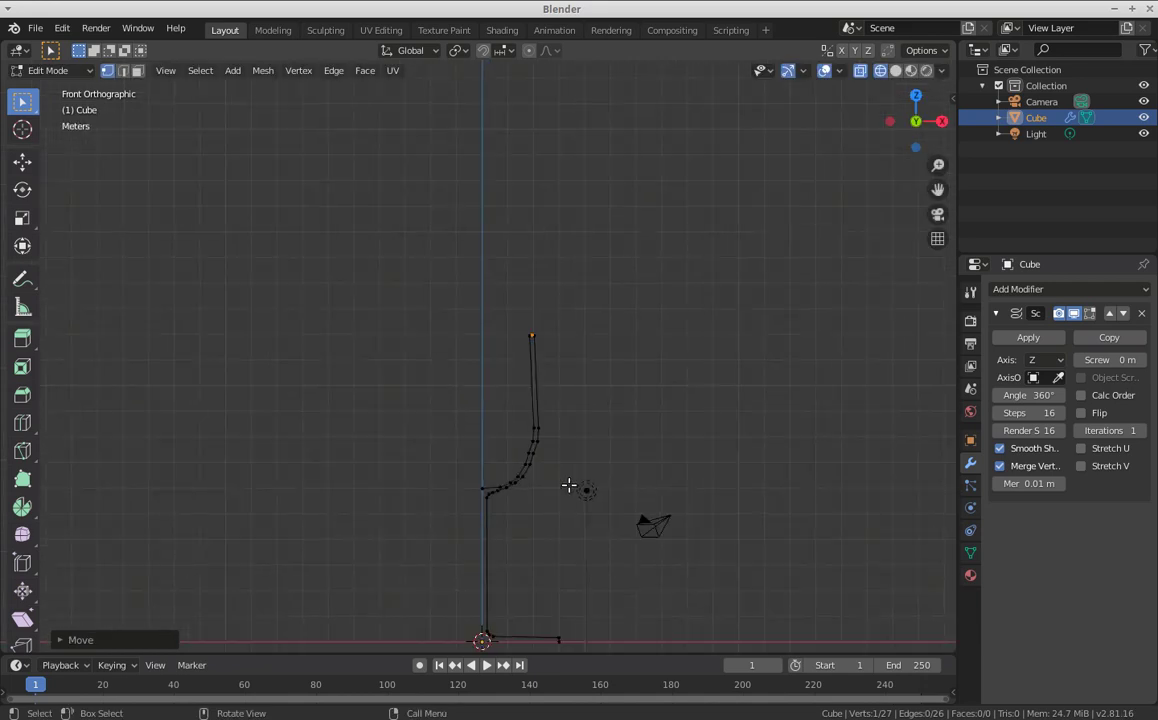
left_click(1089, 317)
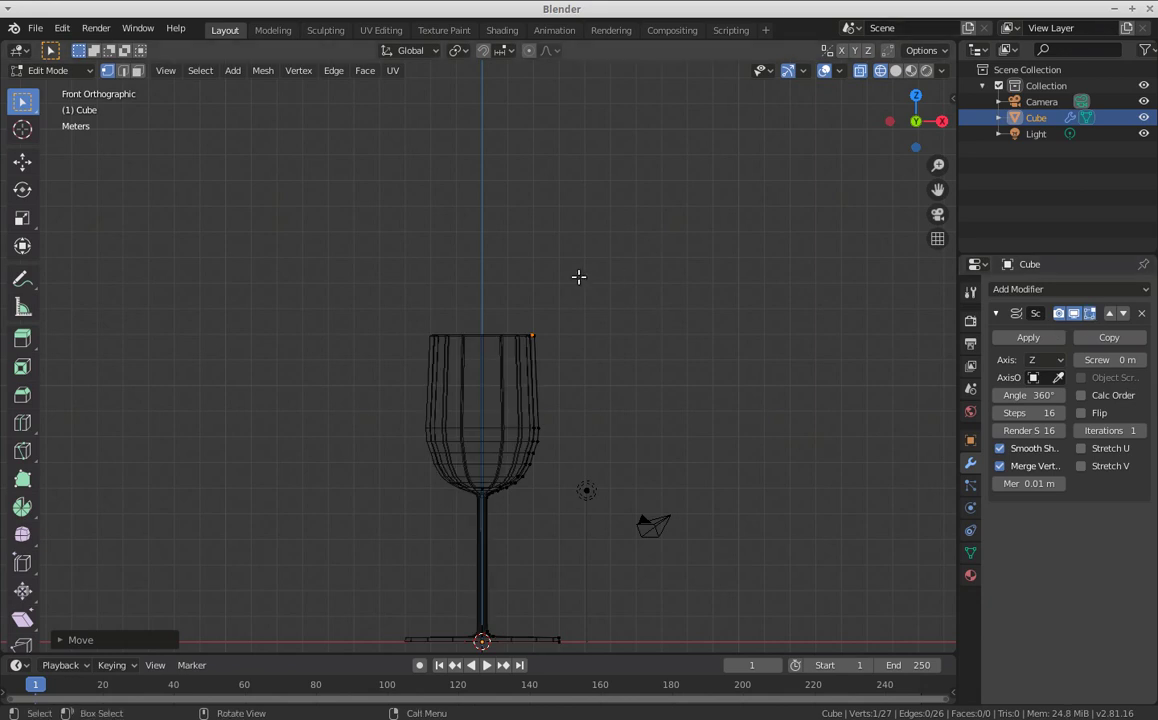
mouse_move(578, 276)
middle_mouse_down()
mouse_move(501, 310)
mouse_move(548, 323)
middle_mouse_up()
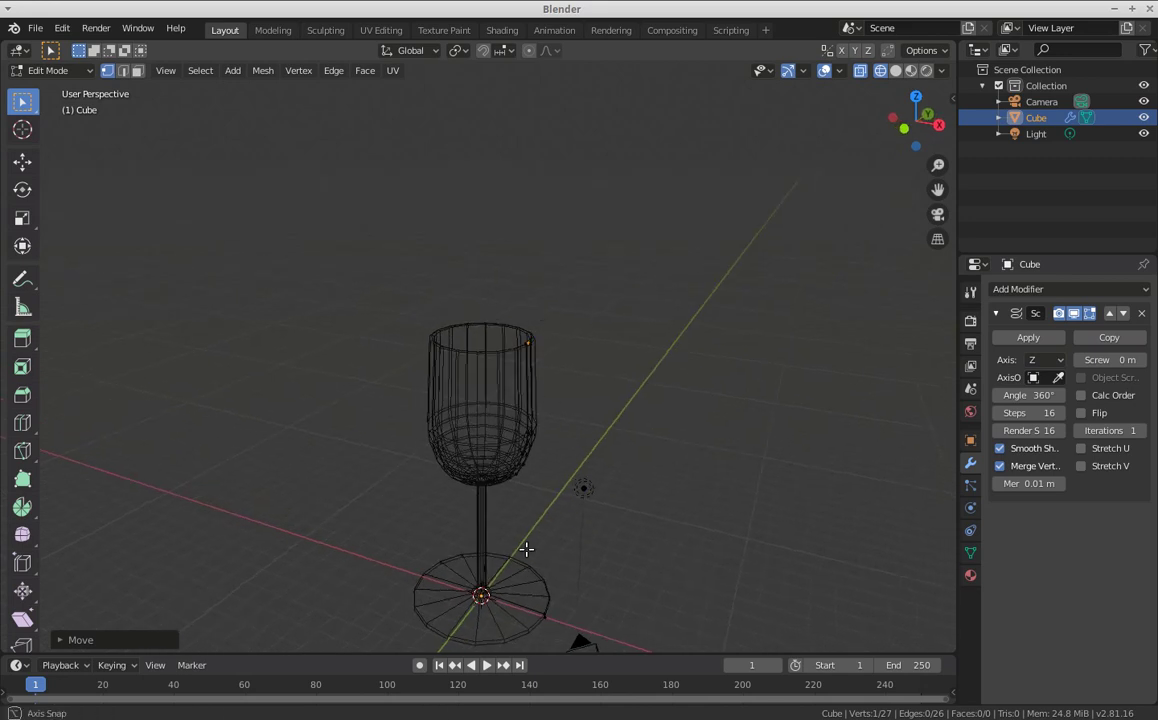
mouse_move(526, 549)
middle_mouse_down()
mouse_move(514, 476)
mouse_move(525, 486)
middle_mouse_up()
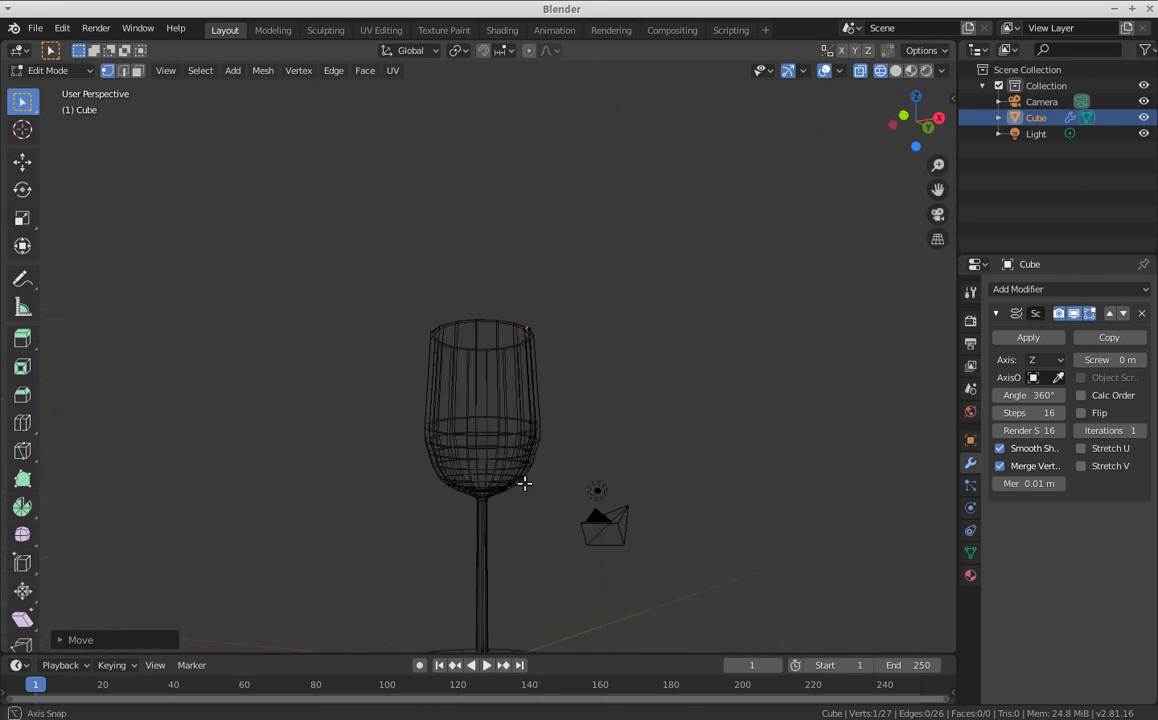
left_click(1091, 314)
mouse_move(760, 338)
middle_mouse_down()
mouse_move(716, 343)
mouse_move(640, 466)
middle_mouse_up()
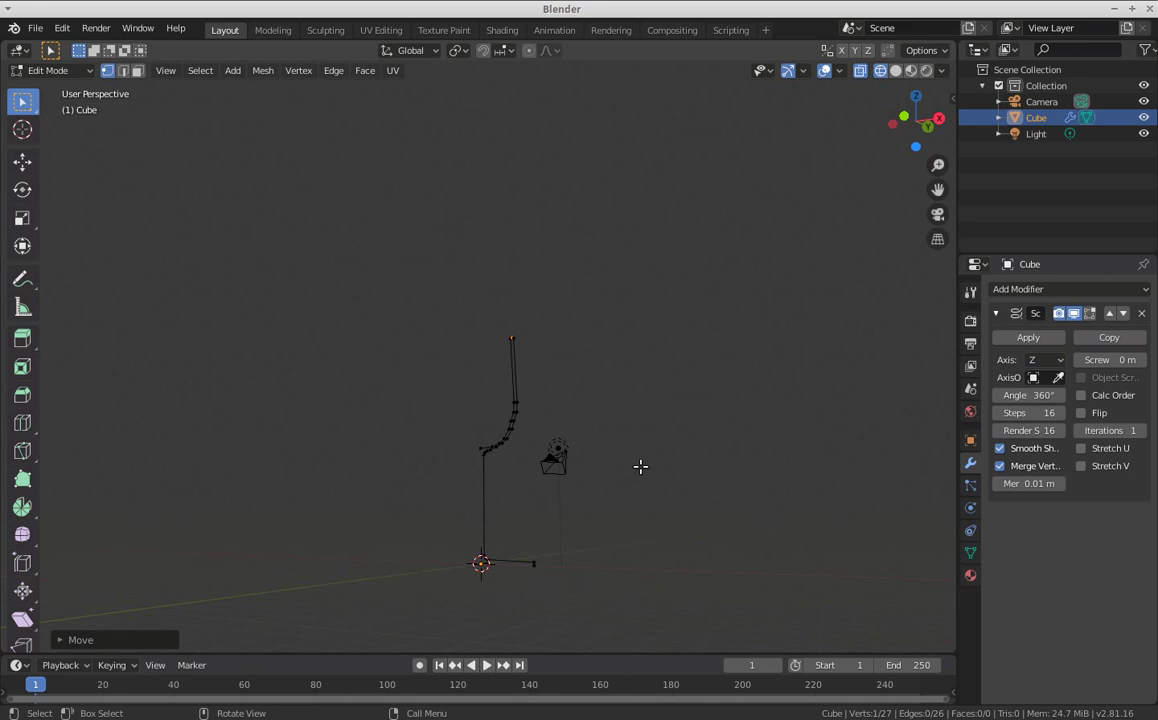
scroll(505, 545, "up", 3)
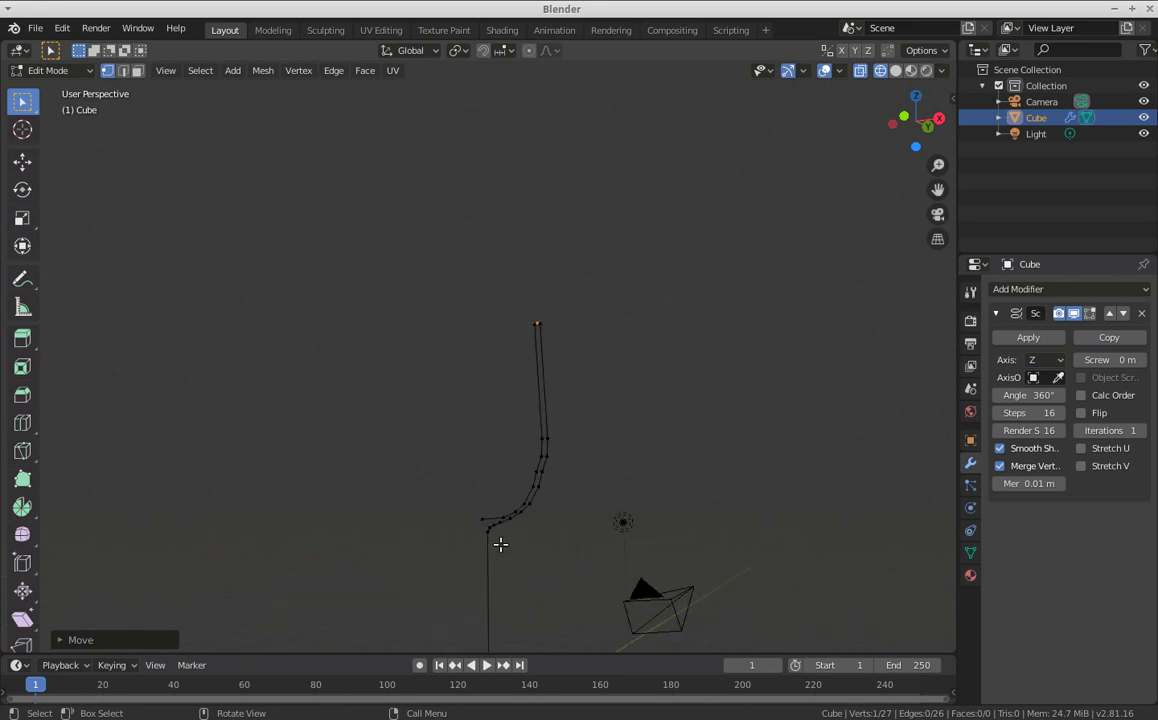
key("KP_1")
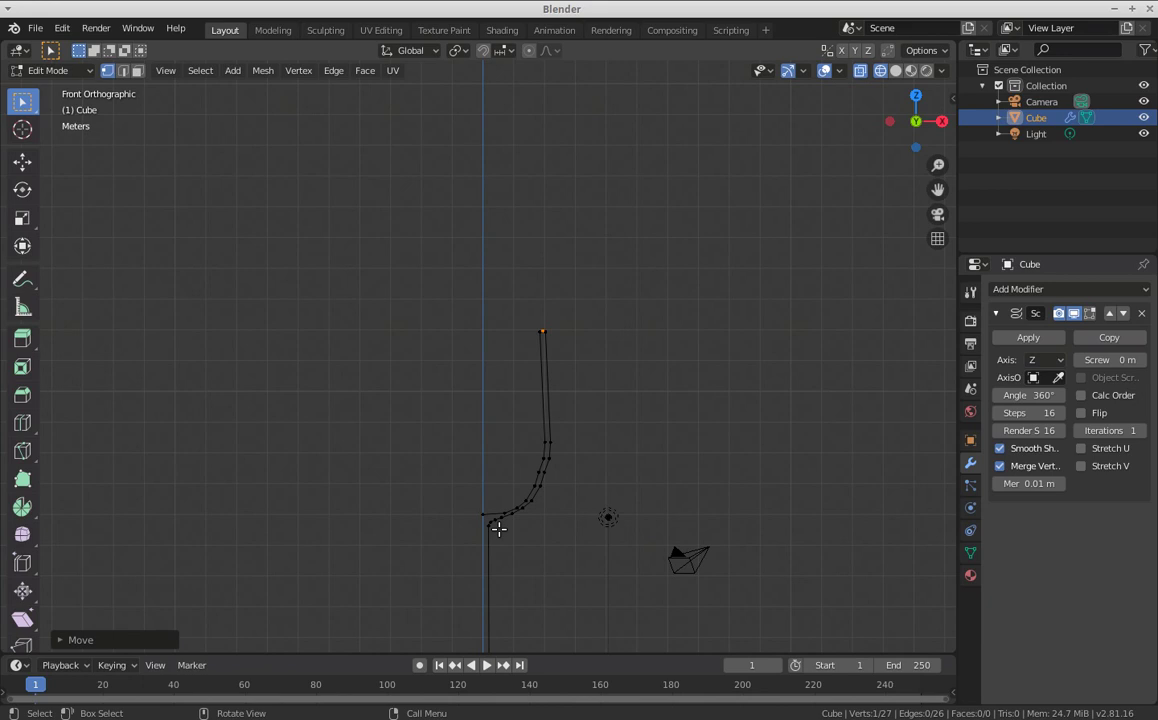
Bring the base into view and select the foot's outer end vertex.
middle_click_drag(498, 529, 498, 355, "shift")
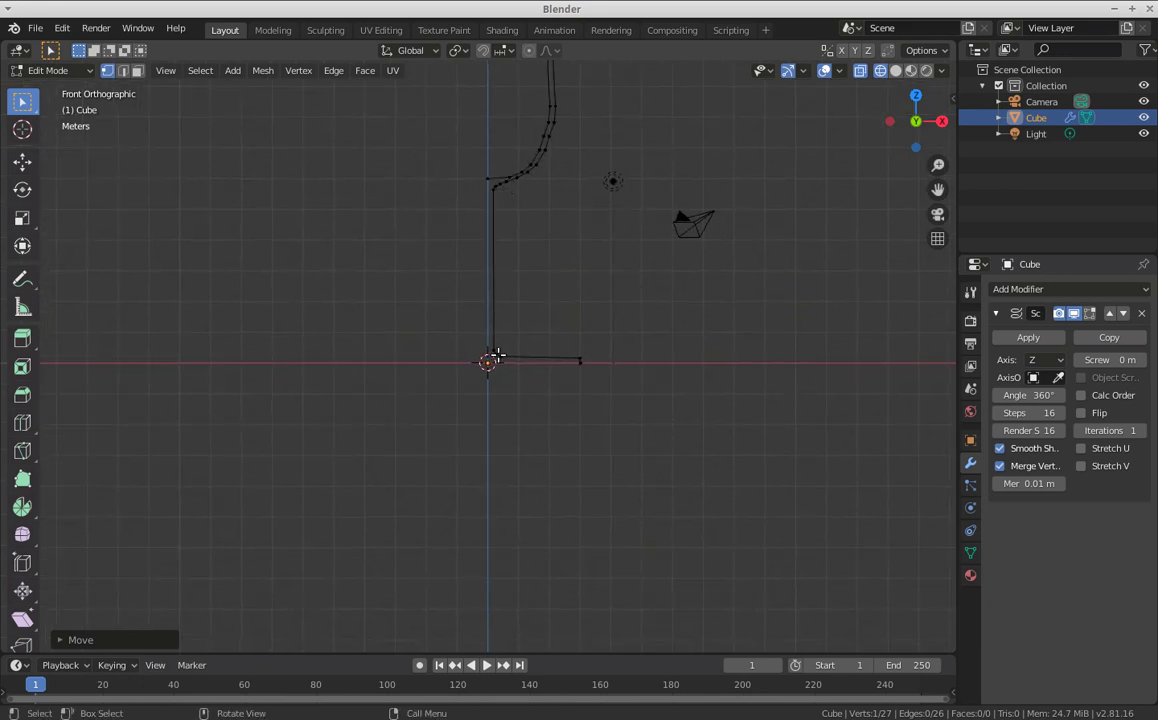
scroll(497, 370, "up", 3)
scroll(486, 378, "up", 3)
scroll(484, 378, "up", 2)
scroll(484, 378, "up", 2)
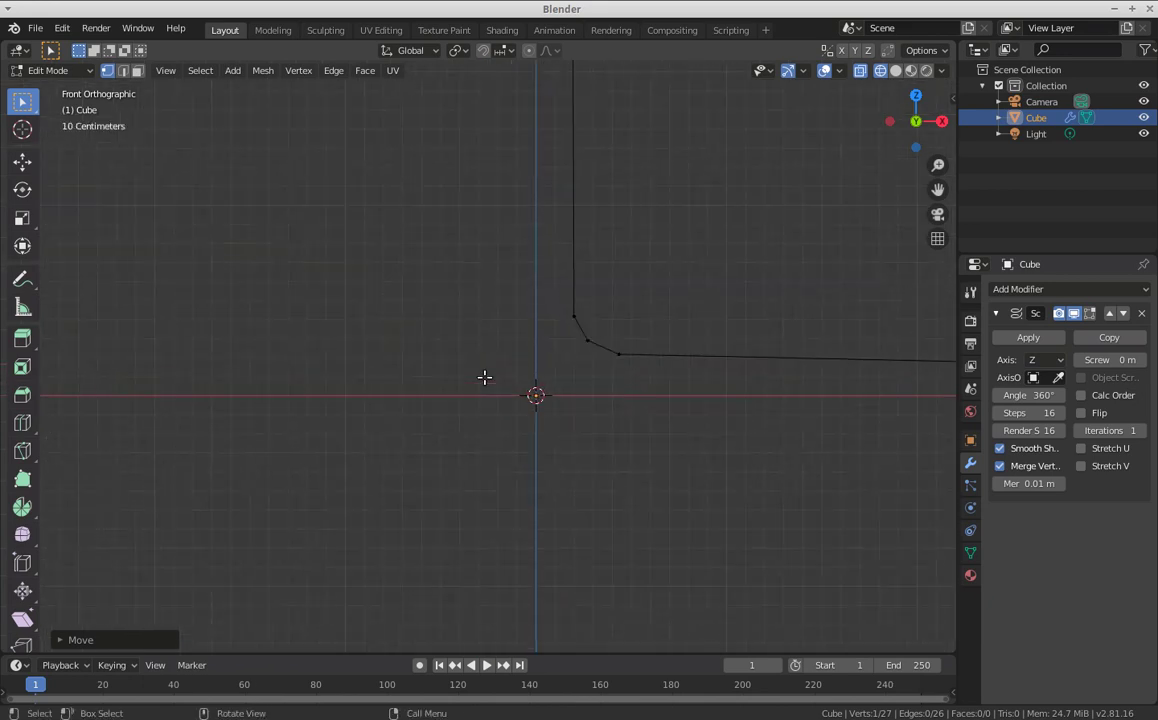
scroll(484, 378, "down", 2)
scroll(484, 378, "down", 1)
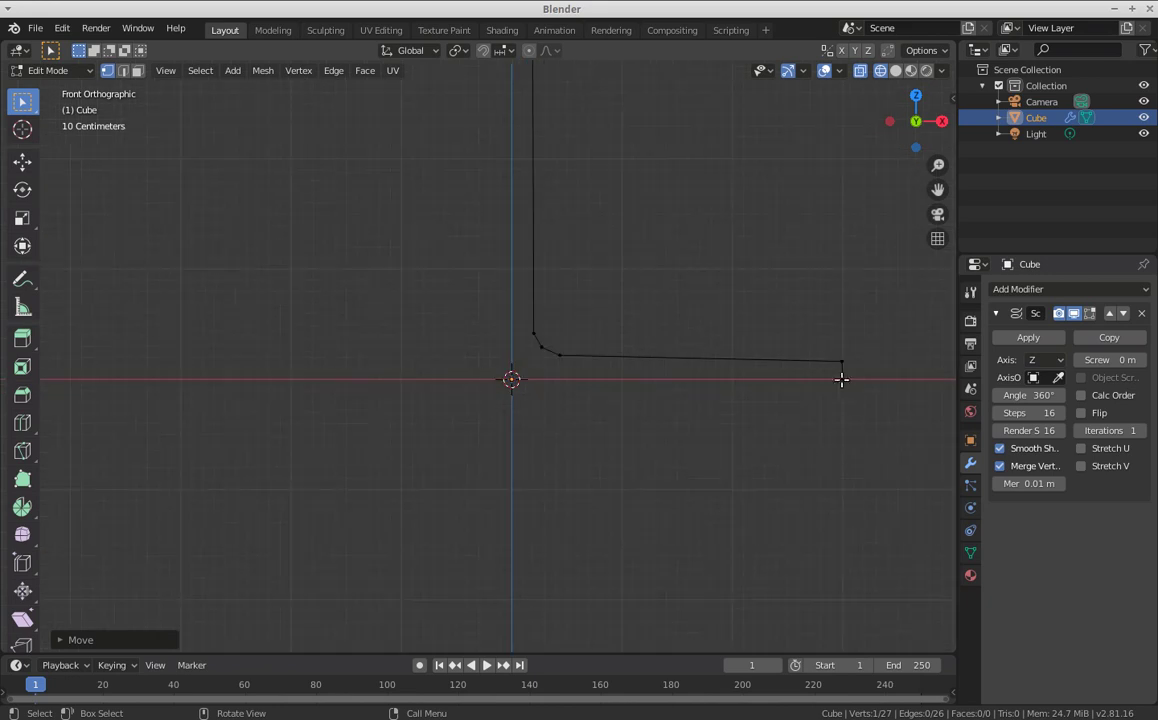
left_click(841, 379)
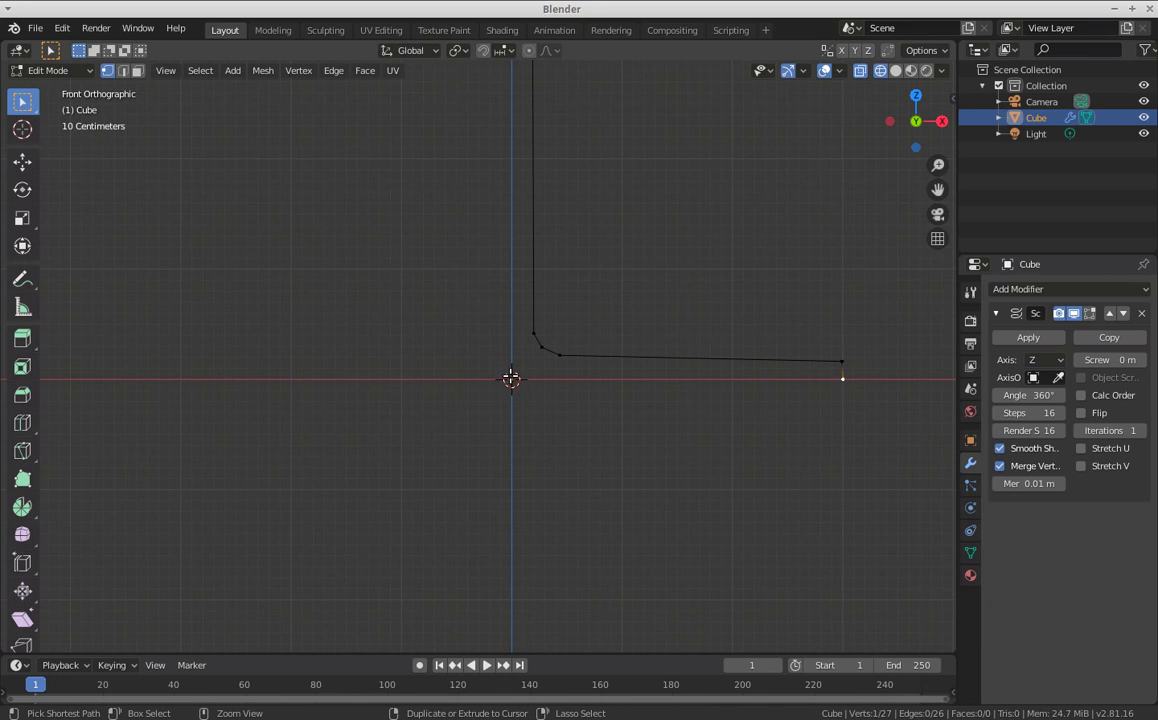
Extrude a new vertex at the origin, closing the foot's underside along the X axis.
right_click(511, 379, "ctrl")
scroll(533, 428, "up", 1)
scroll(533, 428, "up", 4)
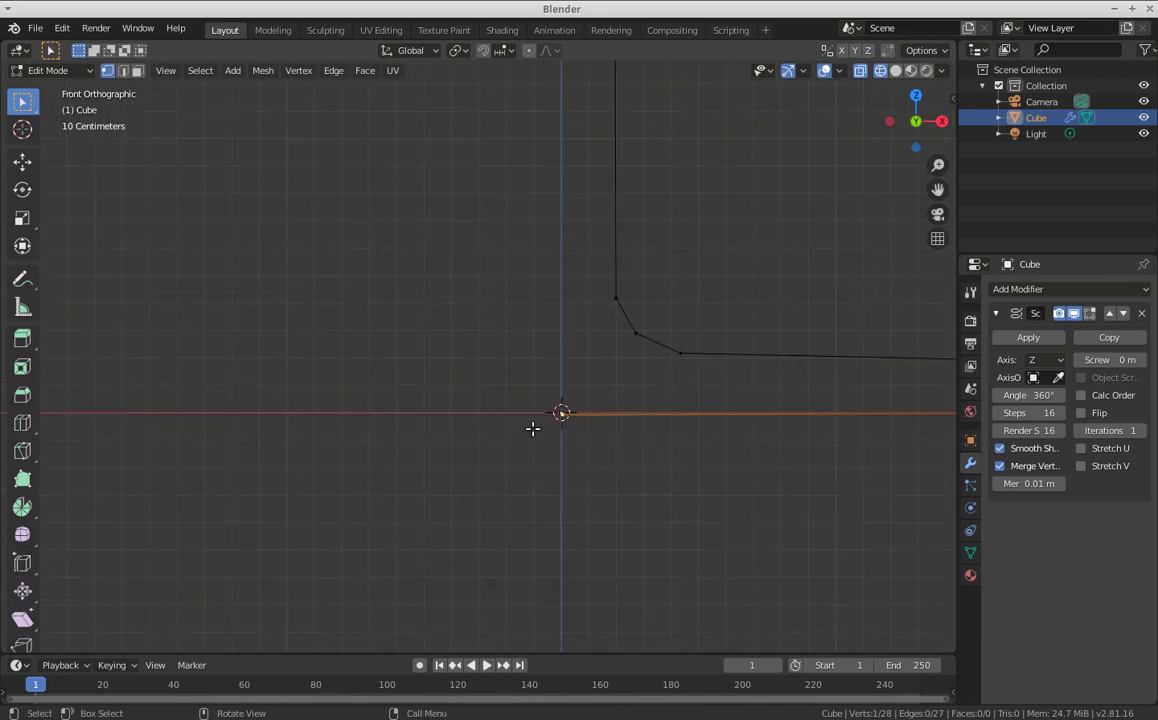
scroll(533, 428, "up", 2)
scroll(534, 428, "down", 1)
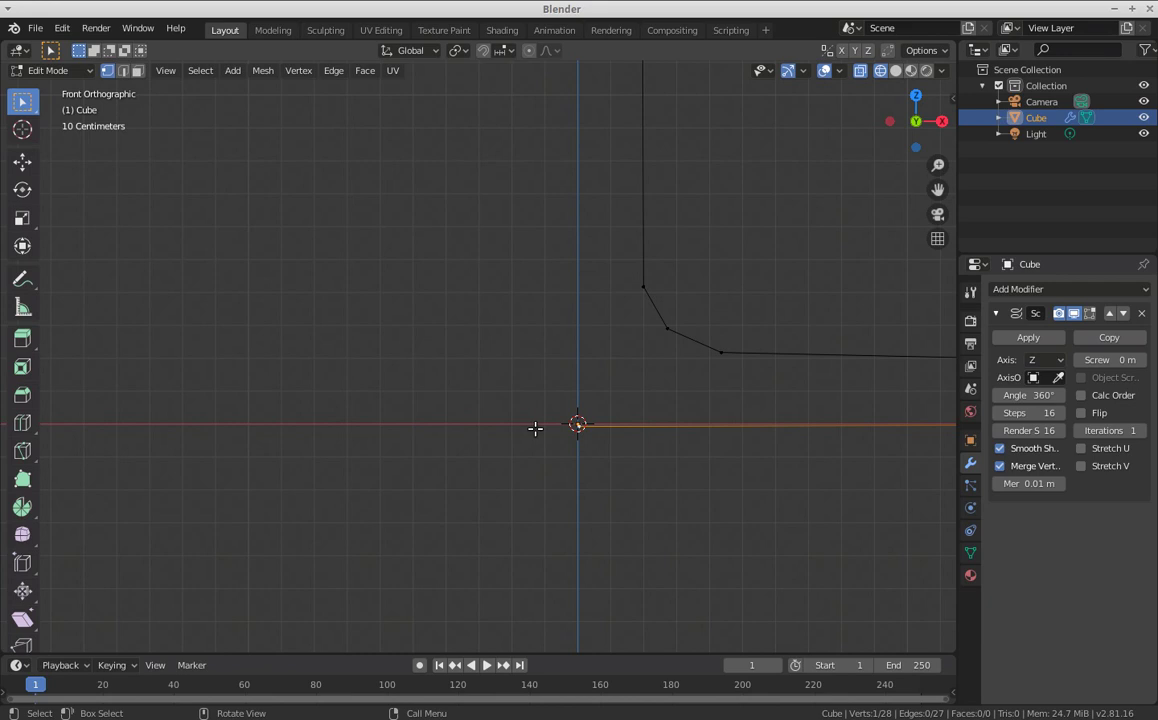
scroll(572, 356, "down", 2)
scroll(574, 354, "down", 2)
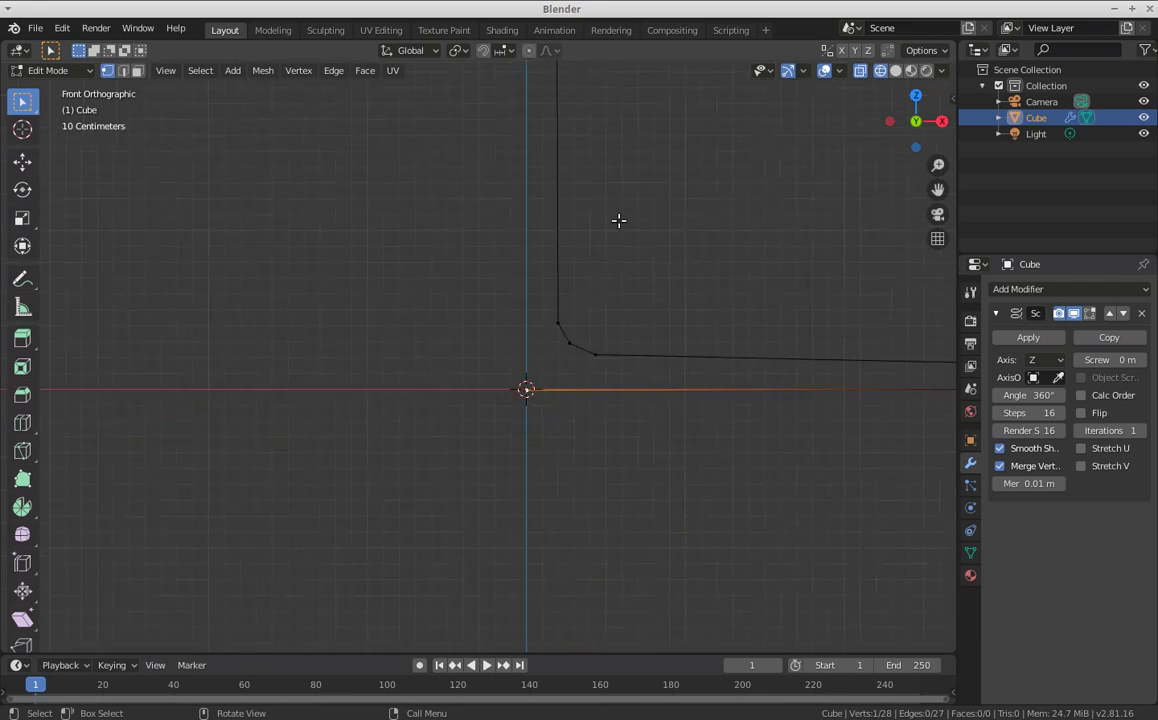
scroll(621, 222, "down", 3)
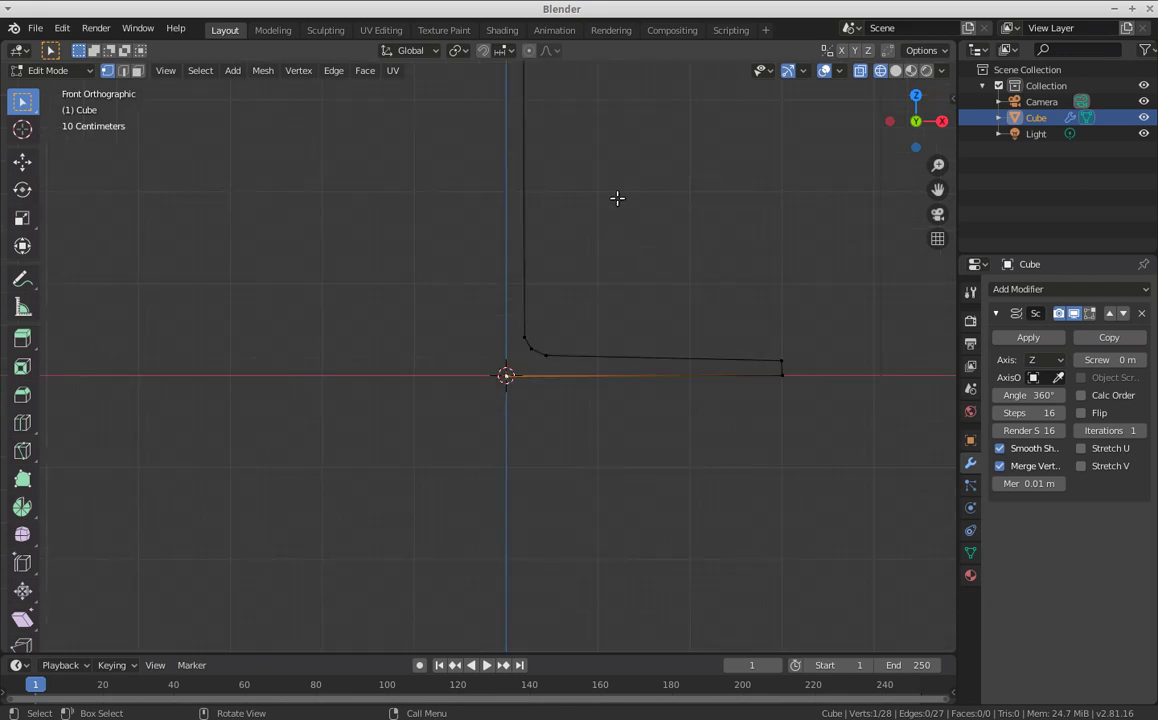
Add the bowl-to-axis vertex to the selection and snap the axis vertices to the grid.
middle_click_drag(617, 198, 637, 539, "shift")
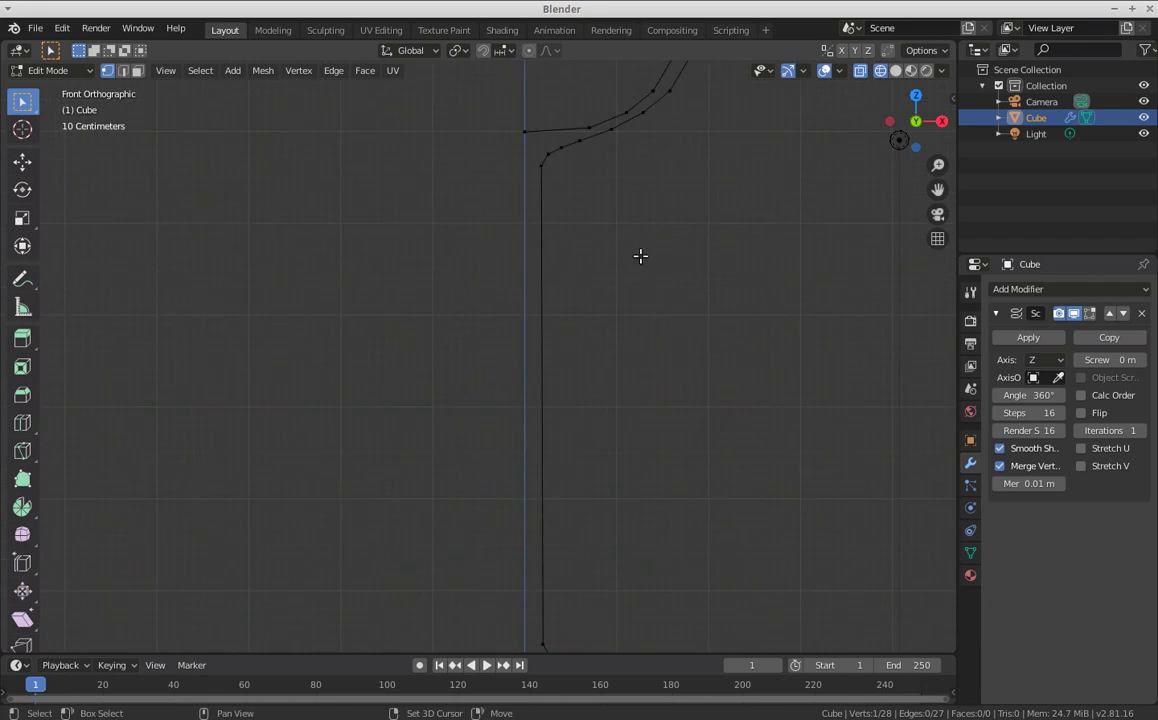
scroll(654, 296, "down", 1)
scroll(654, 296, "down", 1)
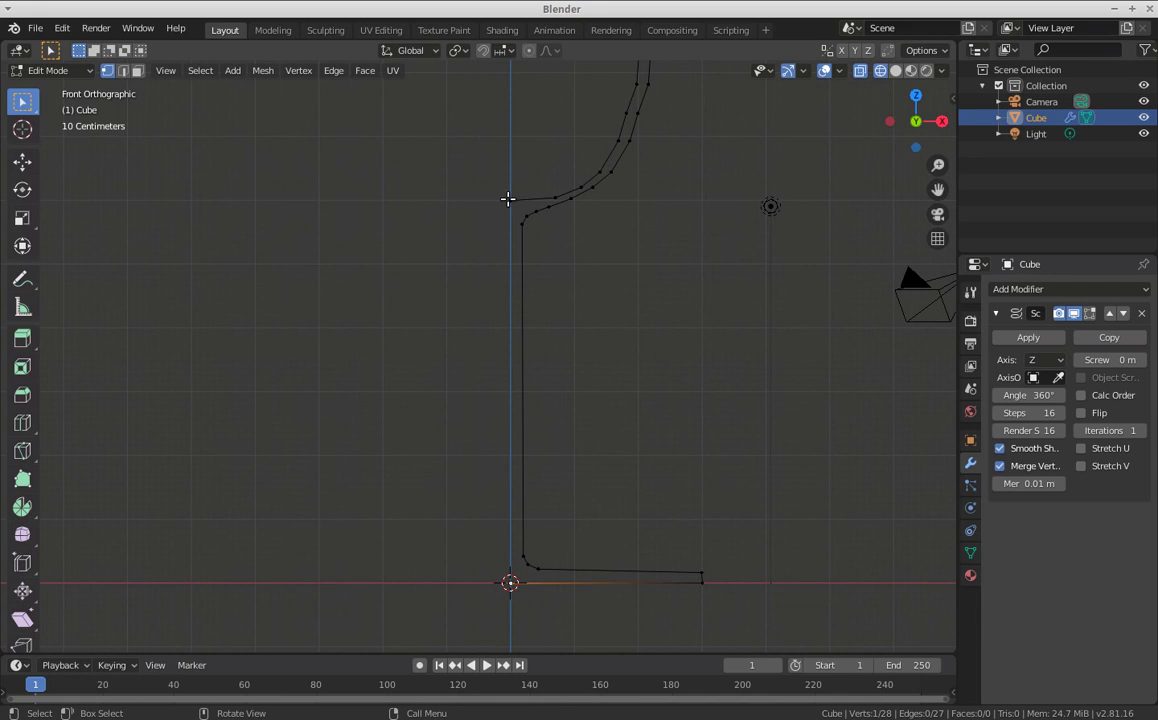
left_click(508, 199, "shift")
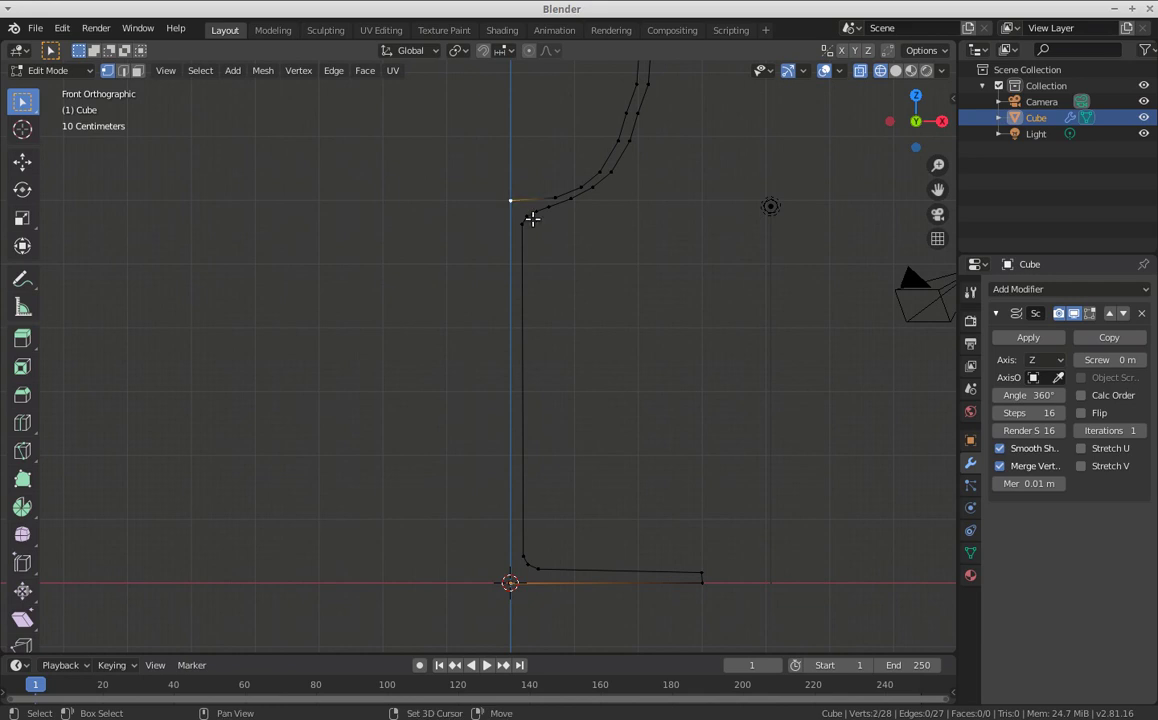
key("shift+s")
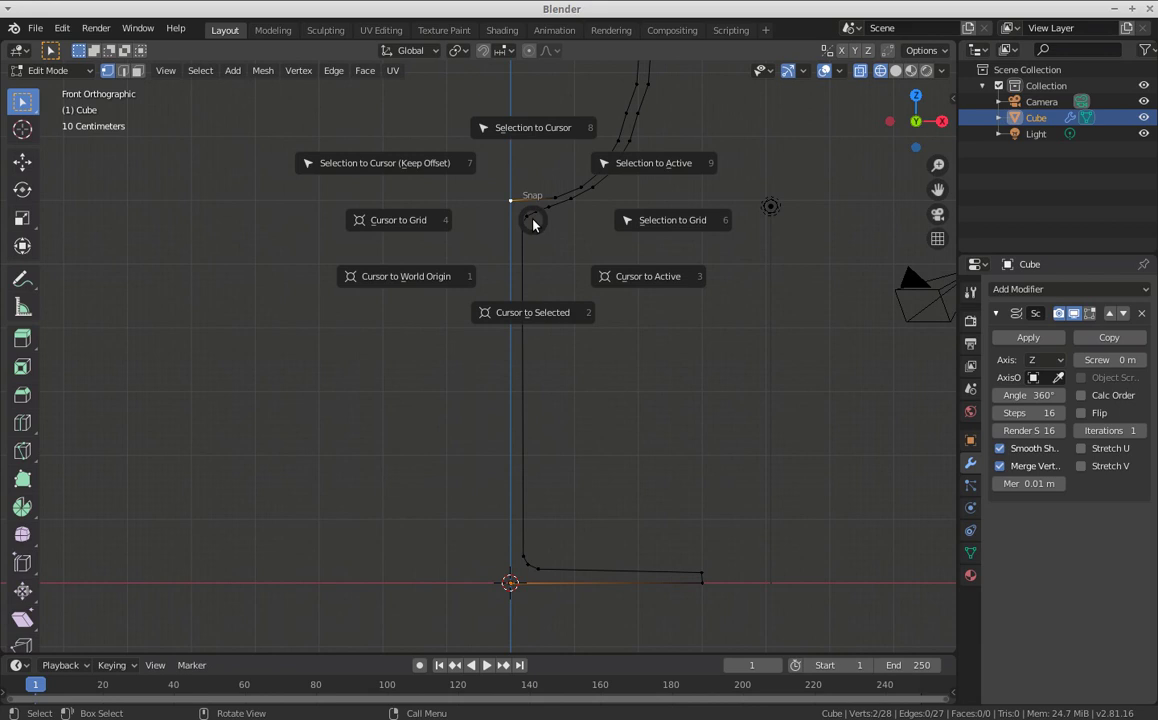
left_click(665, 215)
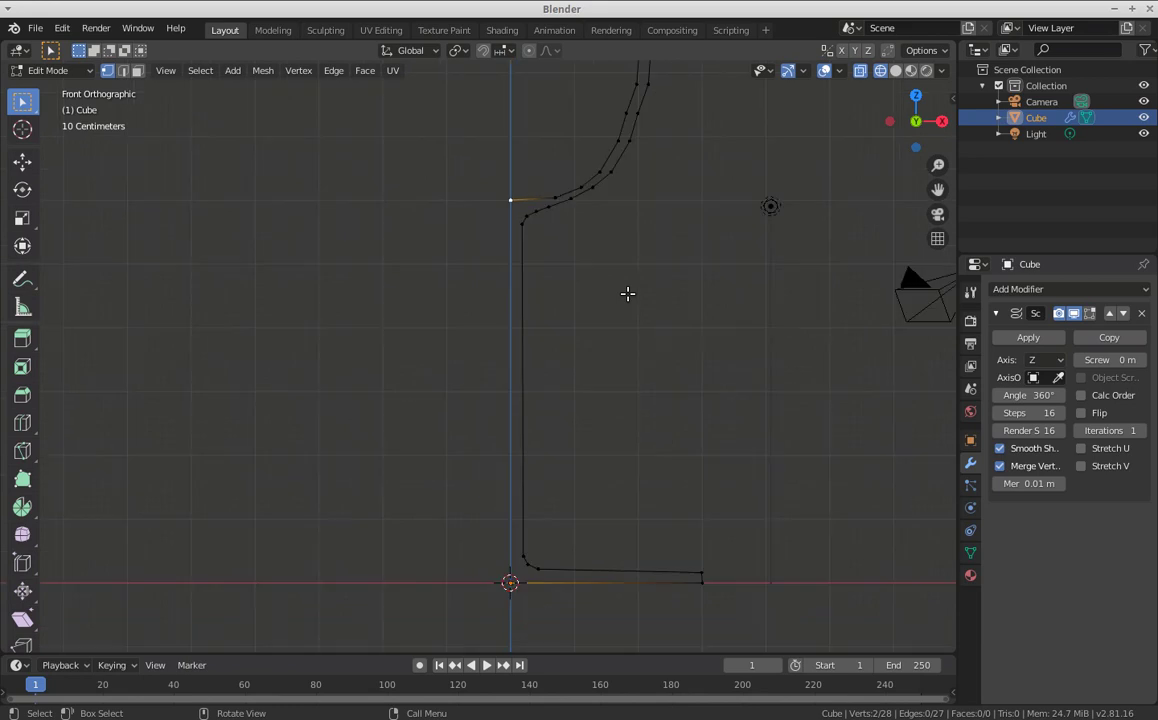
scroll(627, 293, "down", 2)
scroll(628, 292, "down", 2)
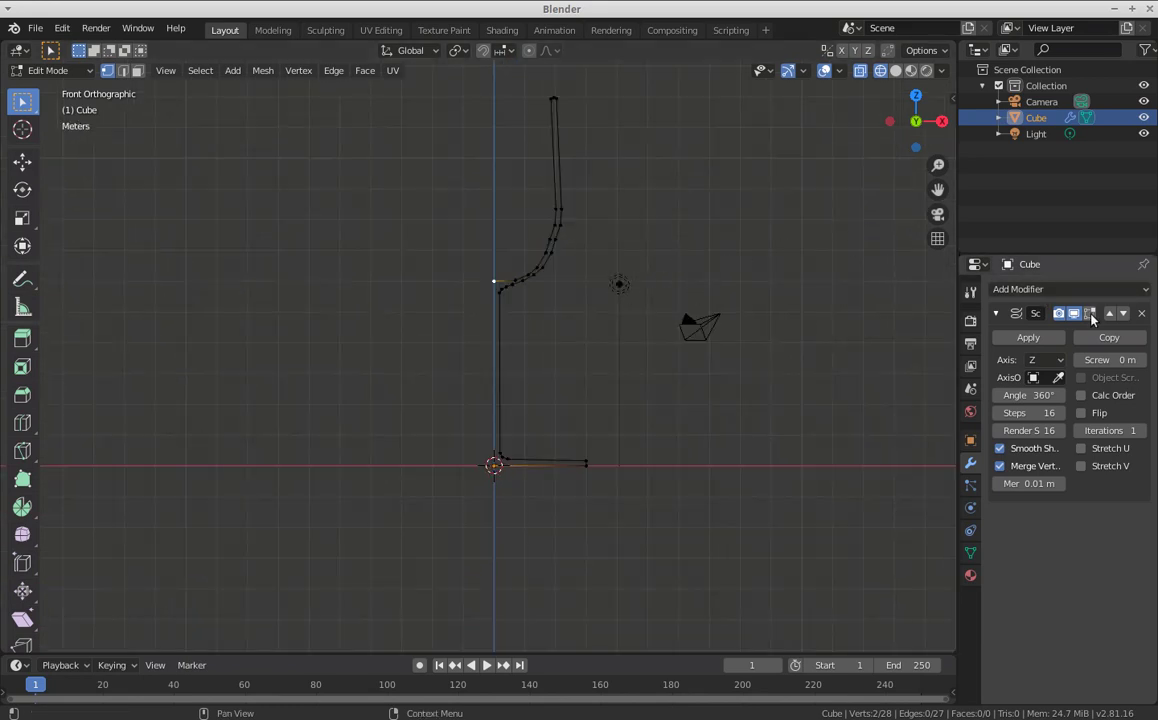
Check the fully revolved glass in Object Mode.
key("Tab")
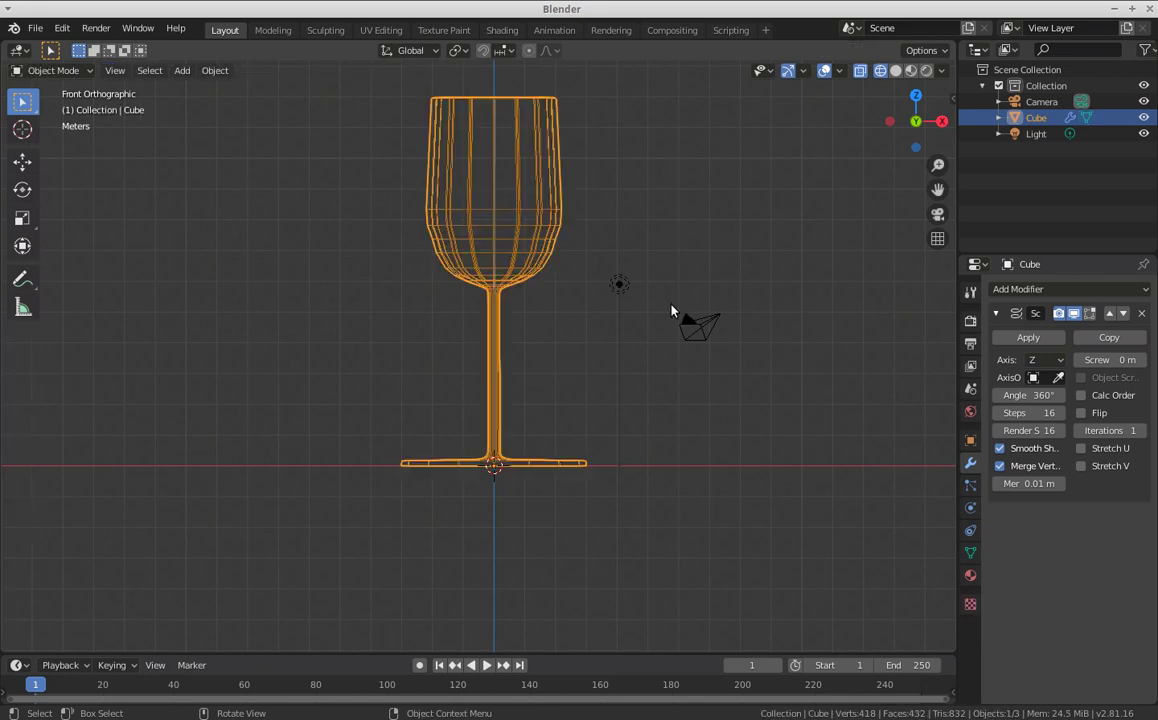
scroll(772, 263, "down", 1)
scroll(772, 263, "up", 1)
Move the foot's outer bottom corner about 1 m inward along X.
key("Tab")
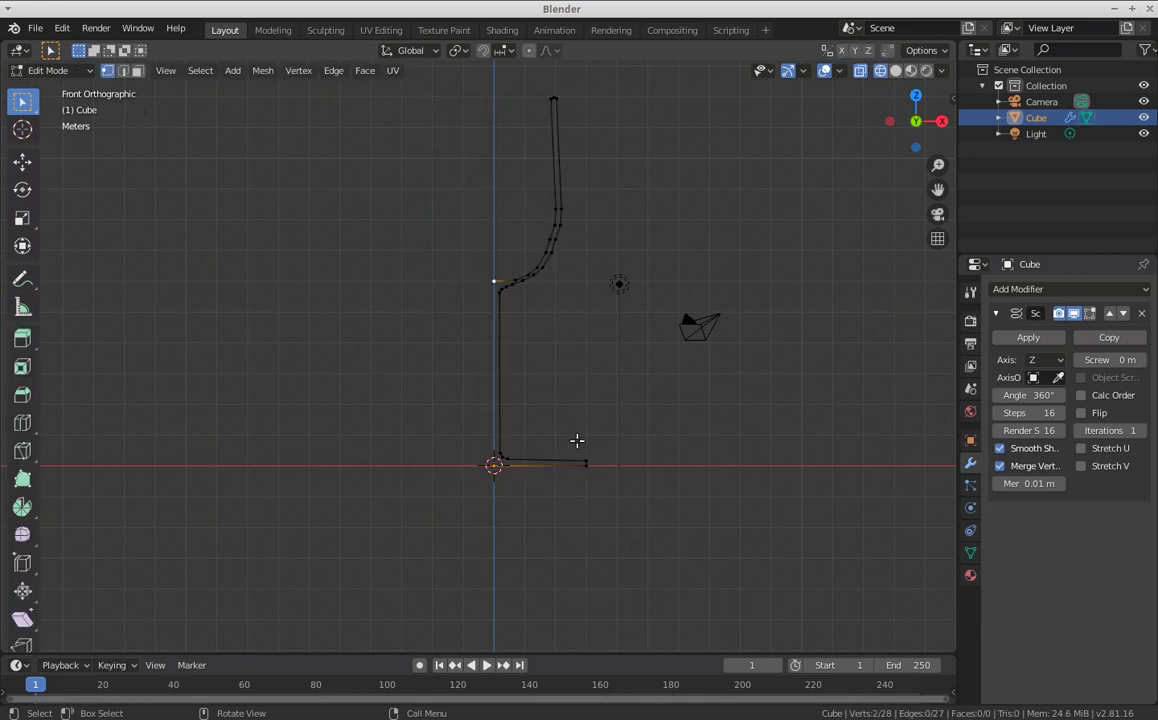
left_click_drag(575, 446, 606, 477)
key("g")
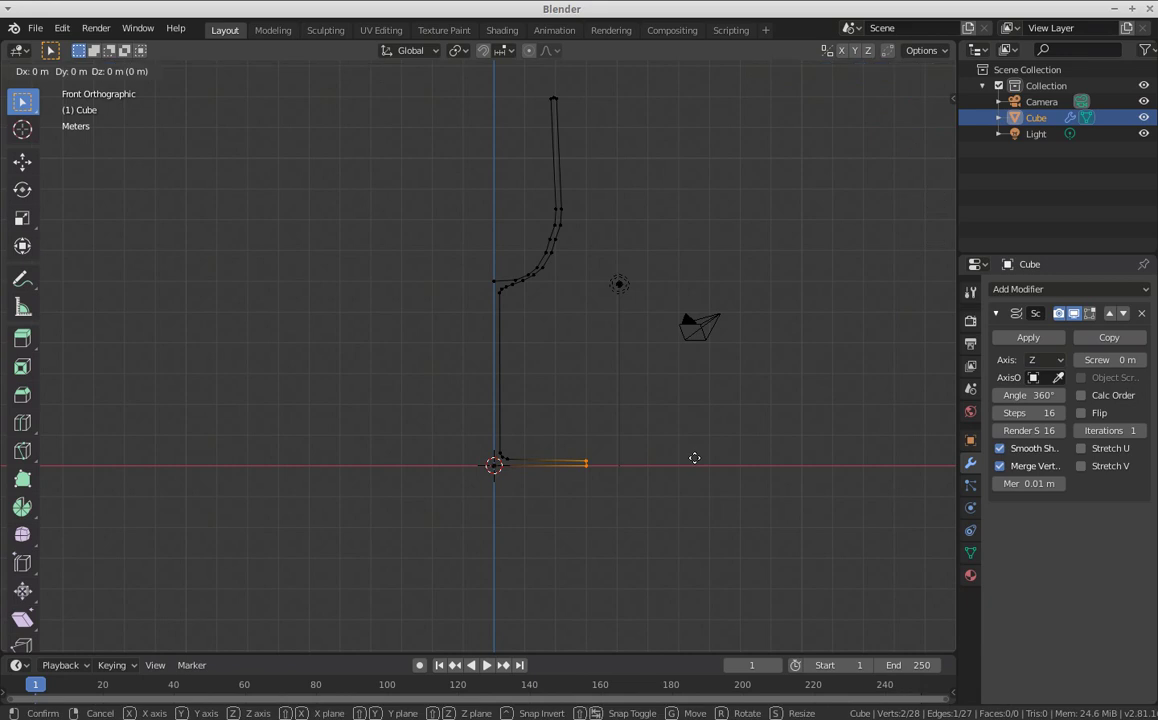
key("x")
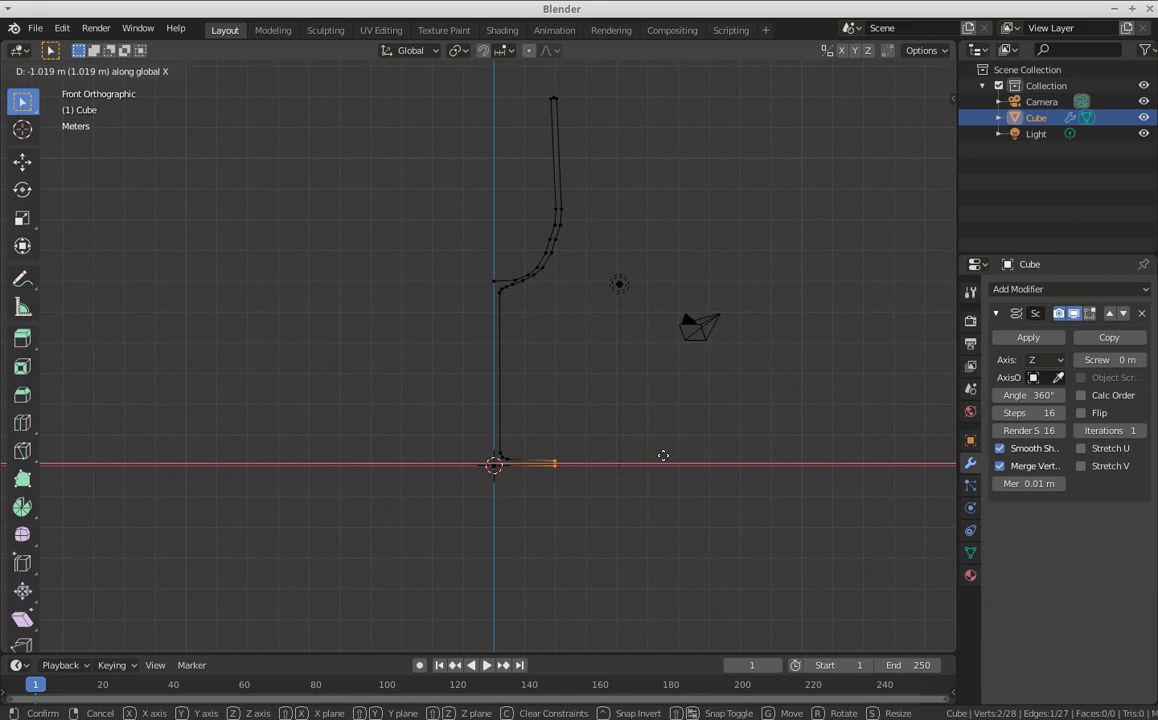
left_click(666, 455)
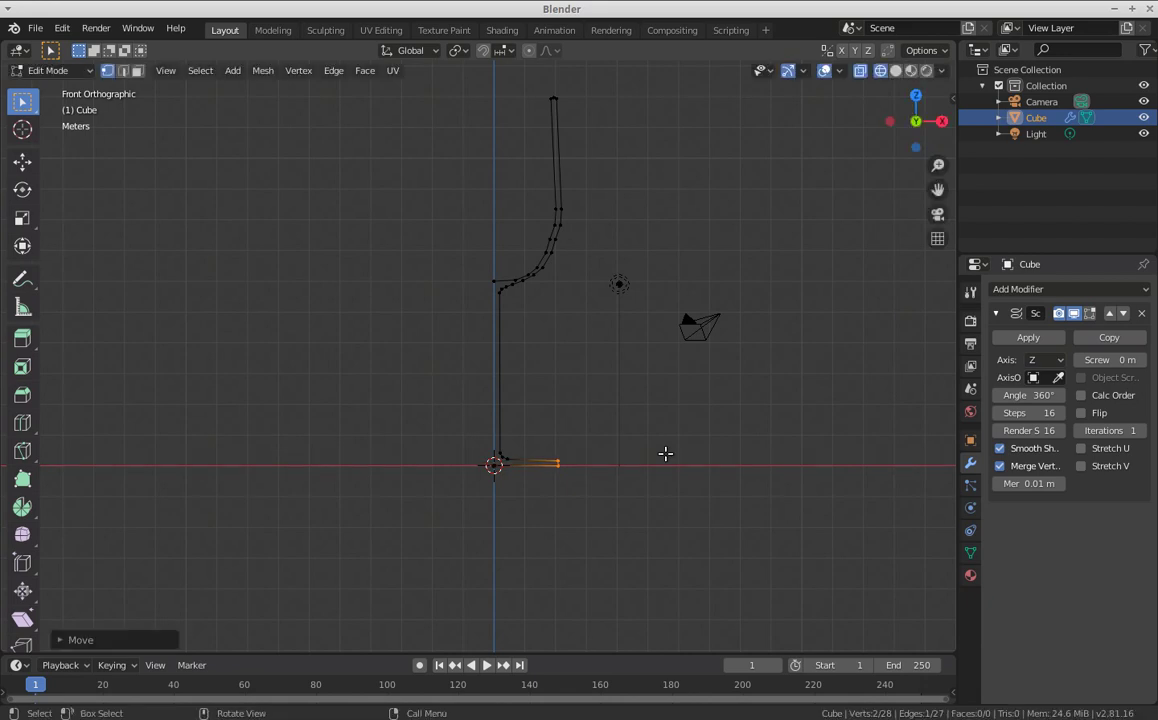
View the whole glass from top and side, and raise the Screw steps from 16 to 48.
key("Tab")
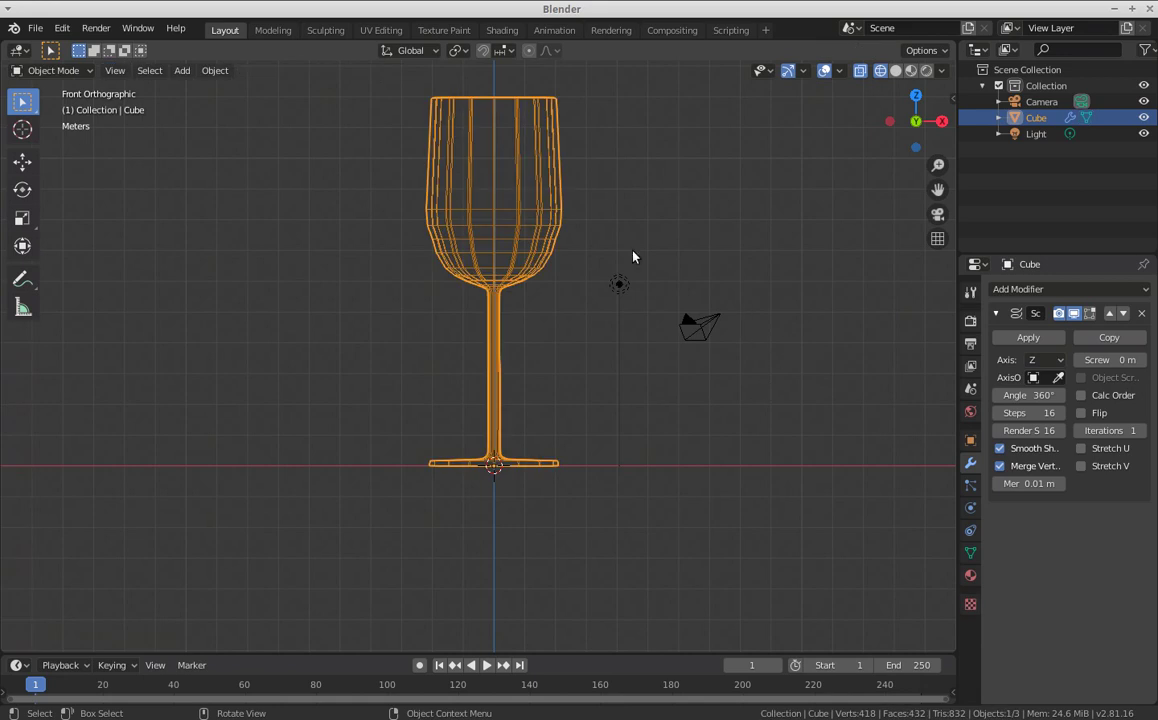
mouse_move(650, 215)
middle_mouse_down()
mouse_move(586, 331)
mouse_move(586, 383)
middle_mouse_up()
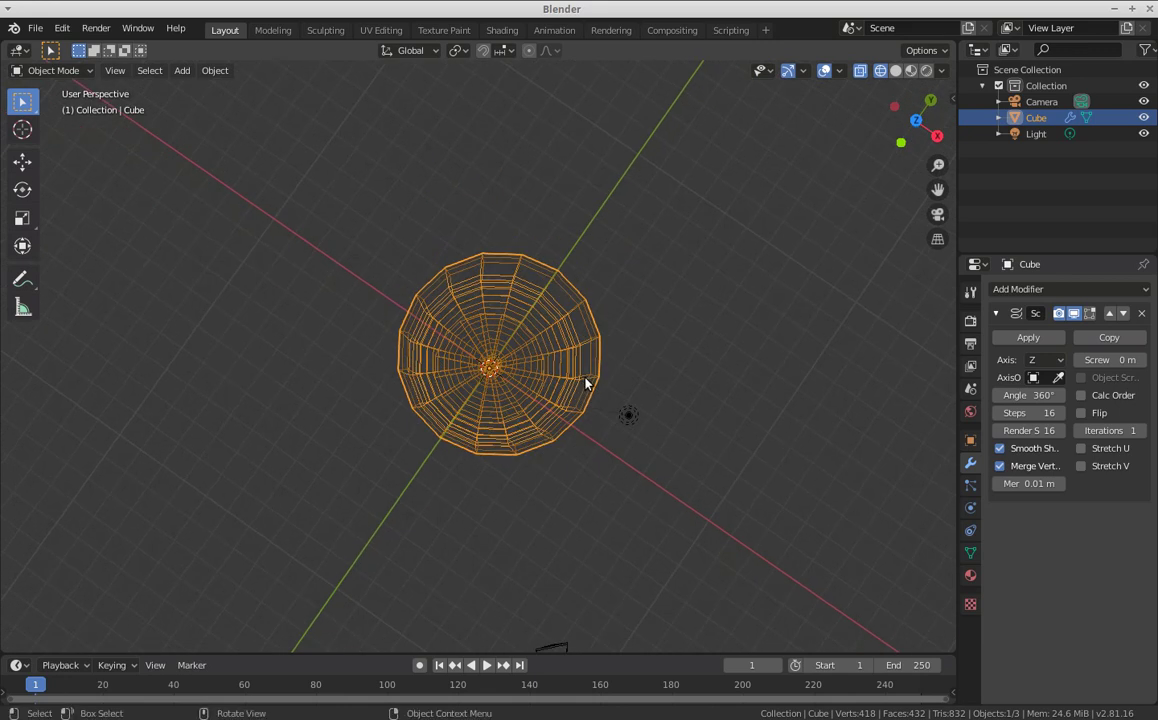
key("KP_7")
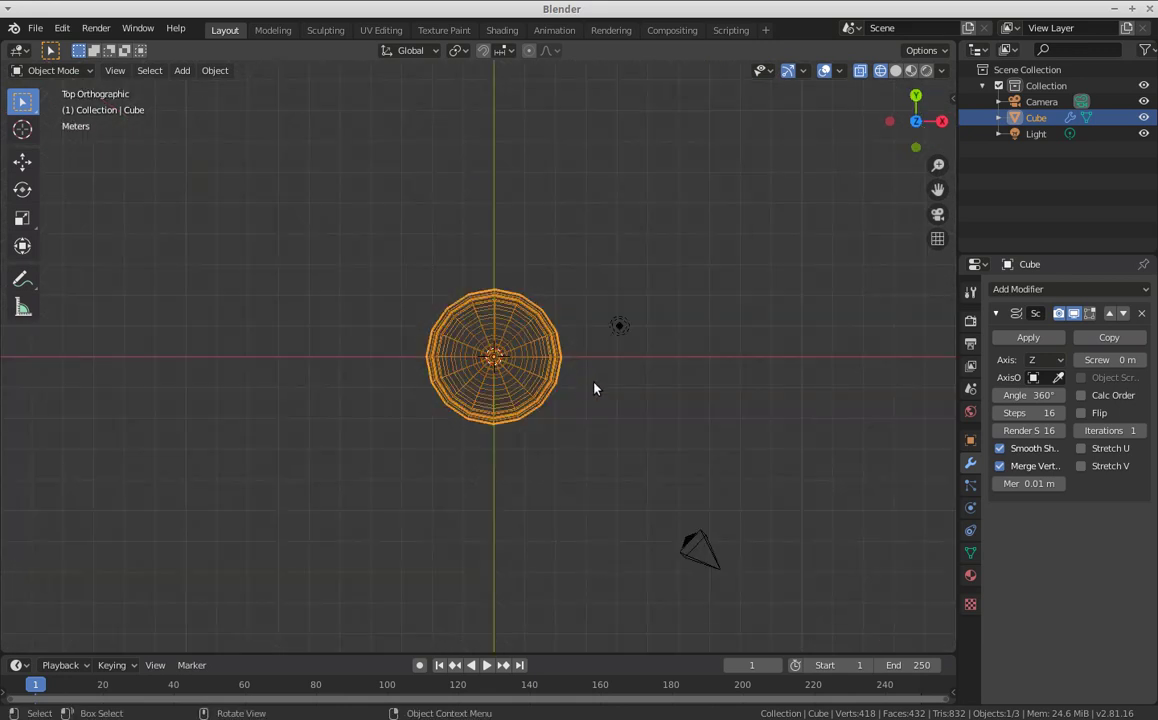
middle_click_drag(636, 373, 646, 244)
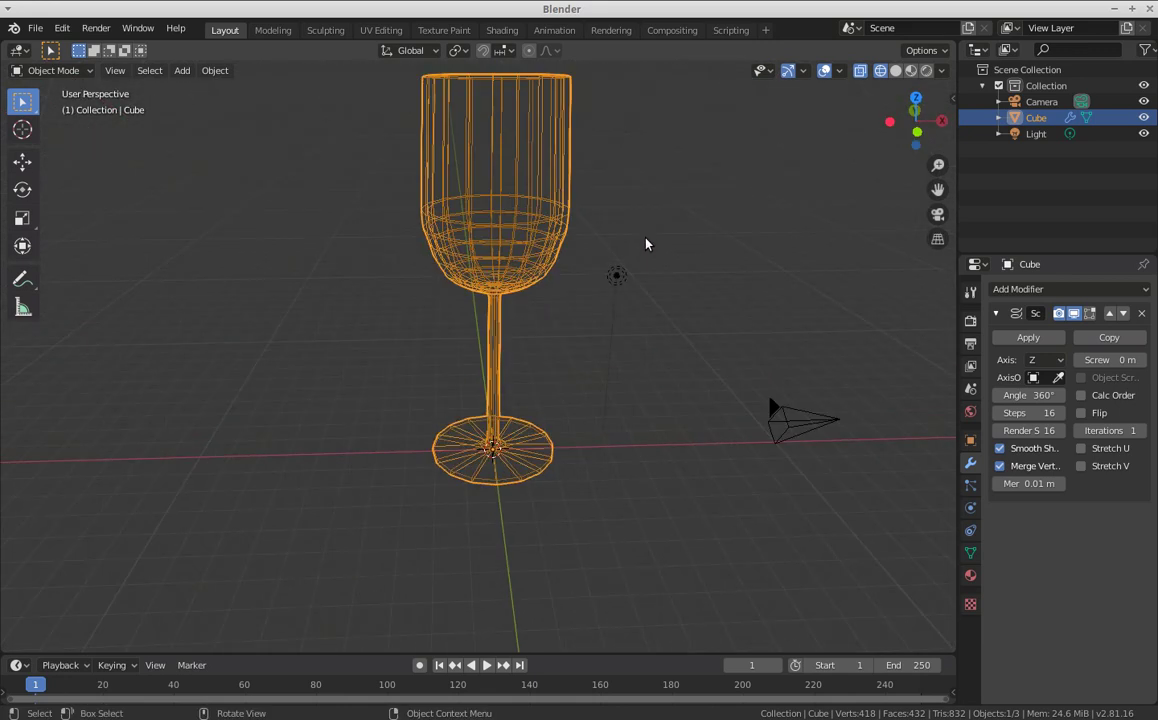
scroll(766, 312, "down", 2)
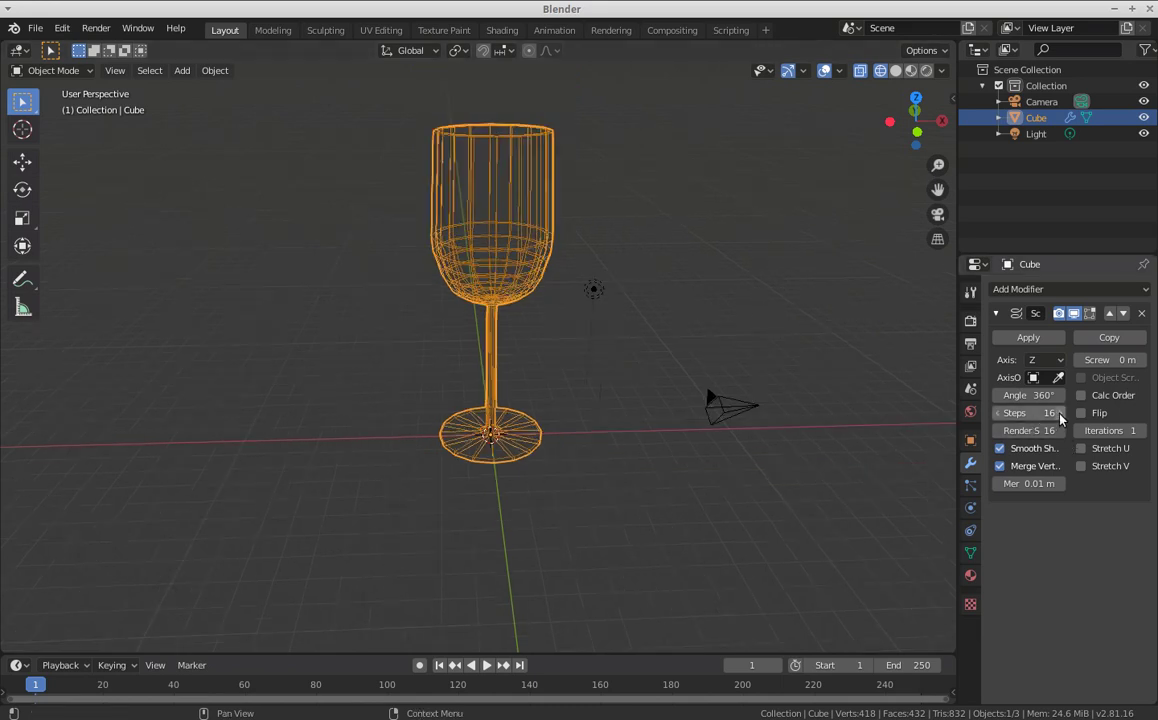
left_click_drag(1030, 412, 1078, 412)
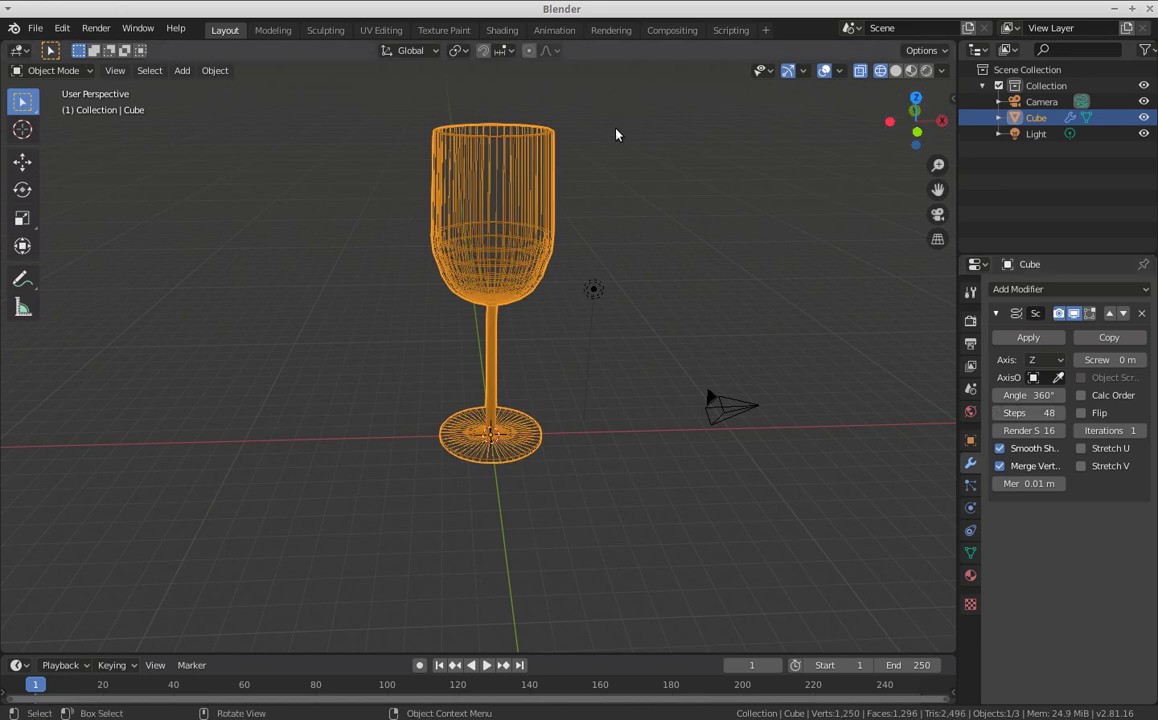
Switch to Solid shading and disable the Screw modifier's Smooth Shading to reveal flat facets.
left_click(896, 70)
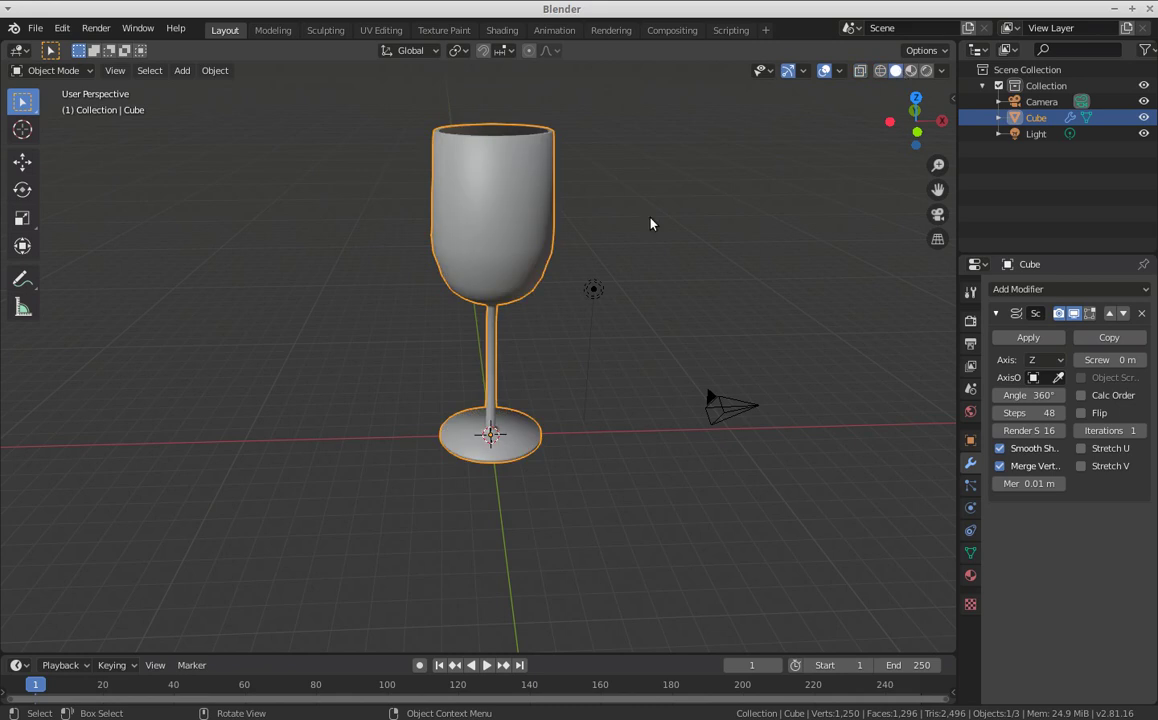
mouse_move(624, 196)
middle_mouse_down()
mouse_move(664, 235)
mouse_move(757, 271)
mouse_move(651, 202)
mouse_move(641, 182)
middle_mouse_up()
scroll(532, 279, "down", 1)
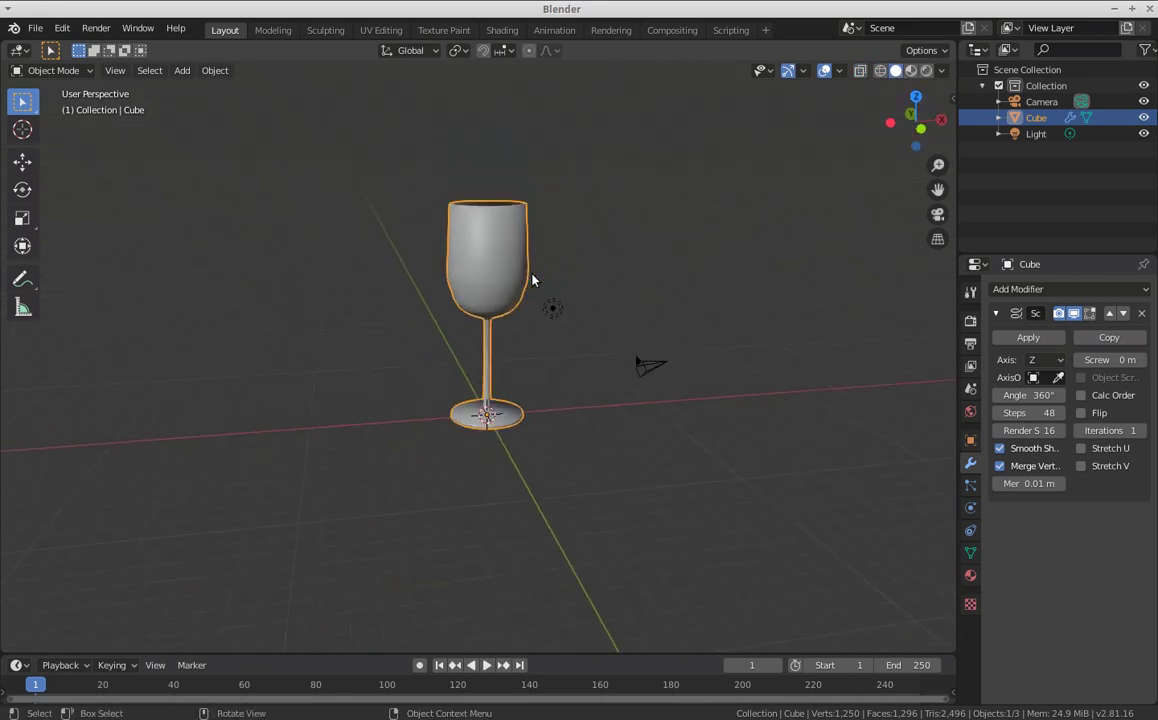
scroll(532, 279, "up", 4)
scroll(532, 279, "up", 1)
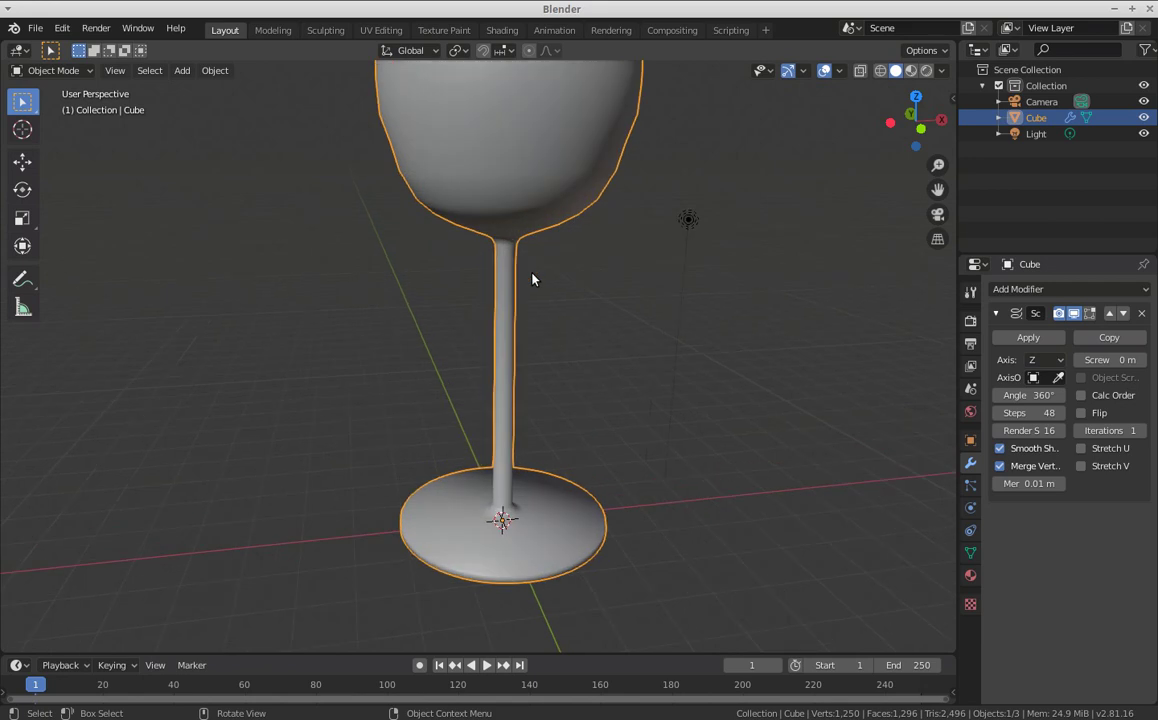
scroll(626, 258, "down", 2)
scroll(551, 290, "down", 2)
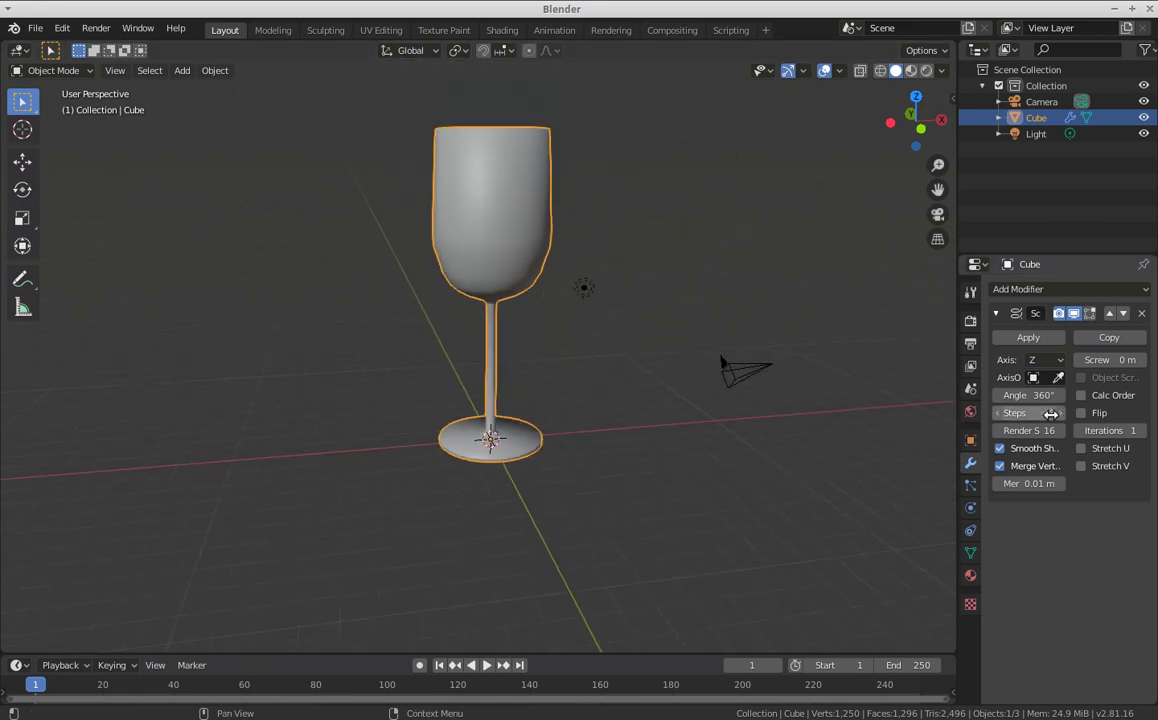
left_click(1000, 449)
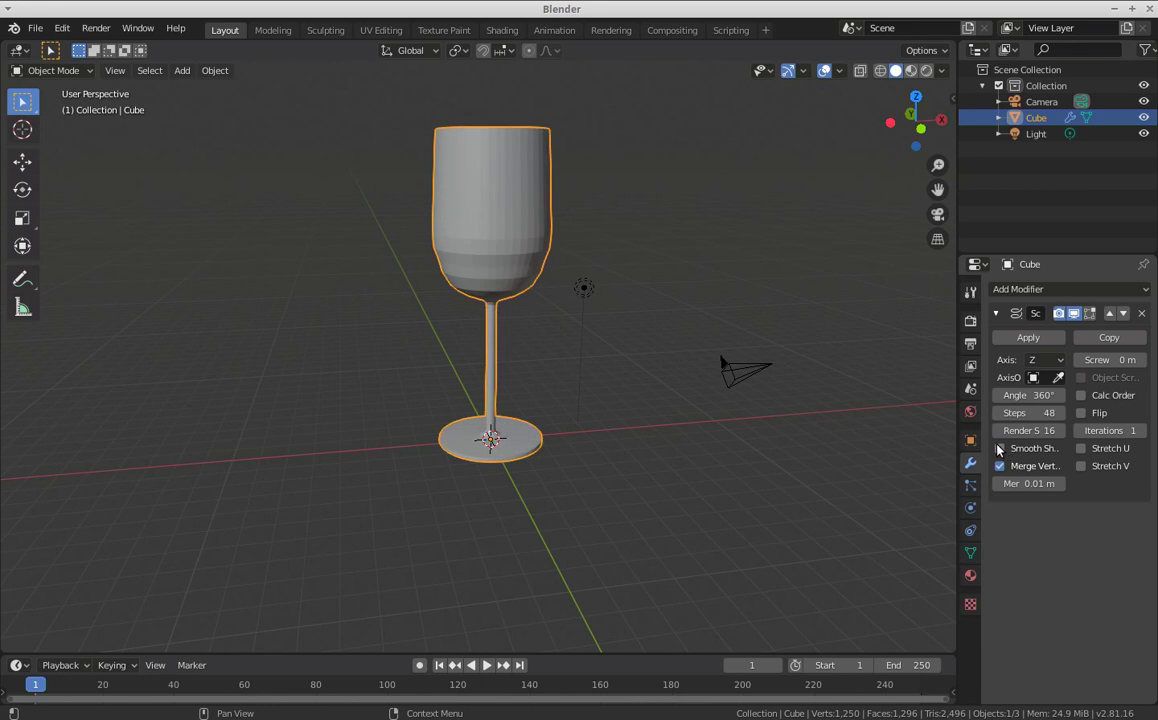
mouse_move(564, 194)
middle_mouse_down()
mouse_move(713, 289)
mouse_move(690, 253)
mouse_move(545, 285)
middle_mouse_up()
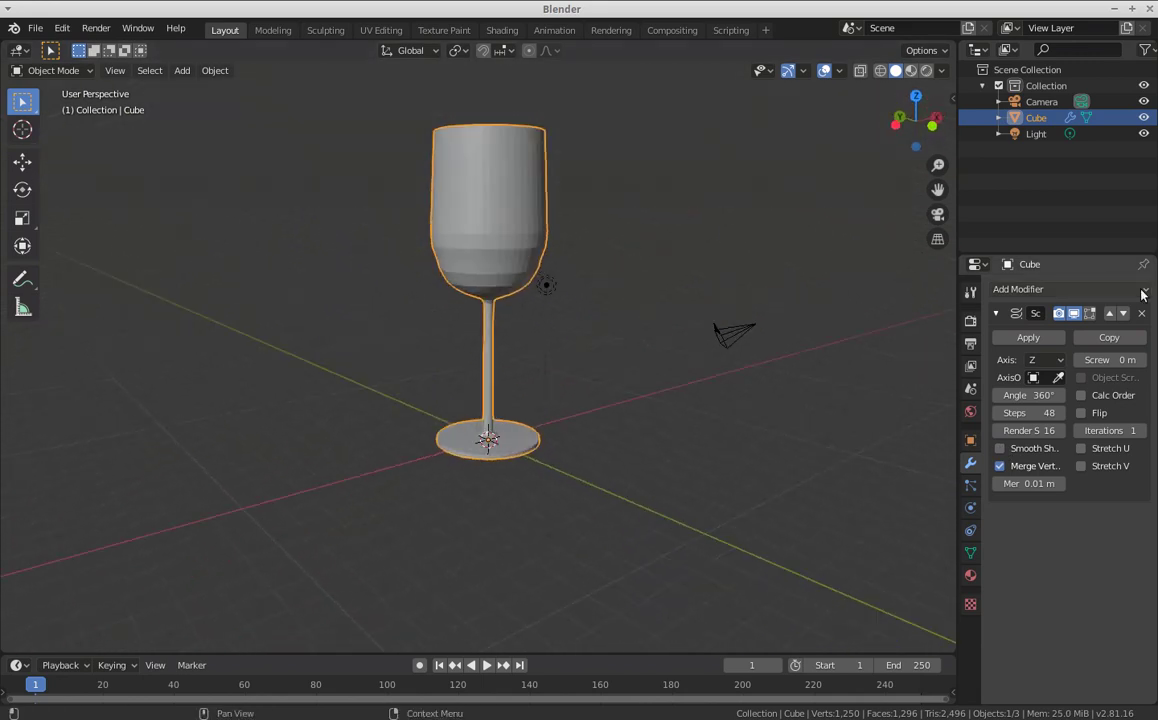
Add a Subdivision Surface modifier at viewport level 2 and inspect the smoothed glass.
left_click(1040, 289)
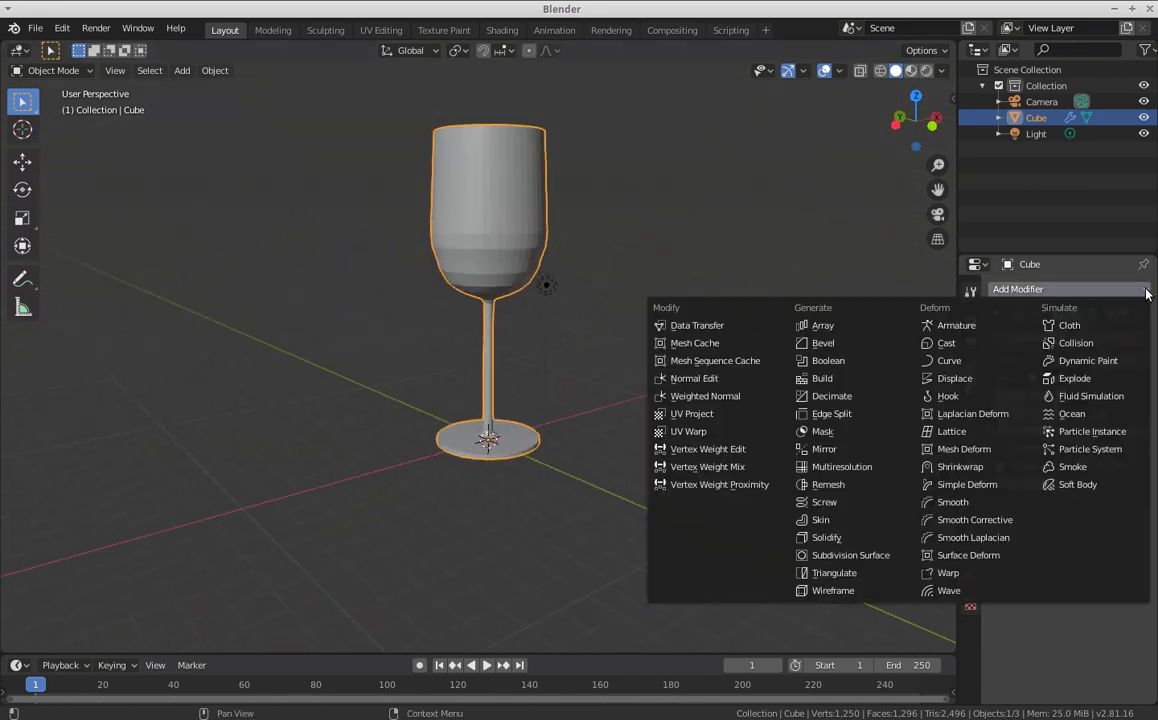
left_click(895, 556)
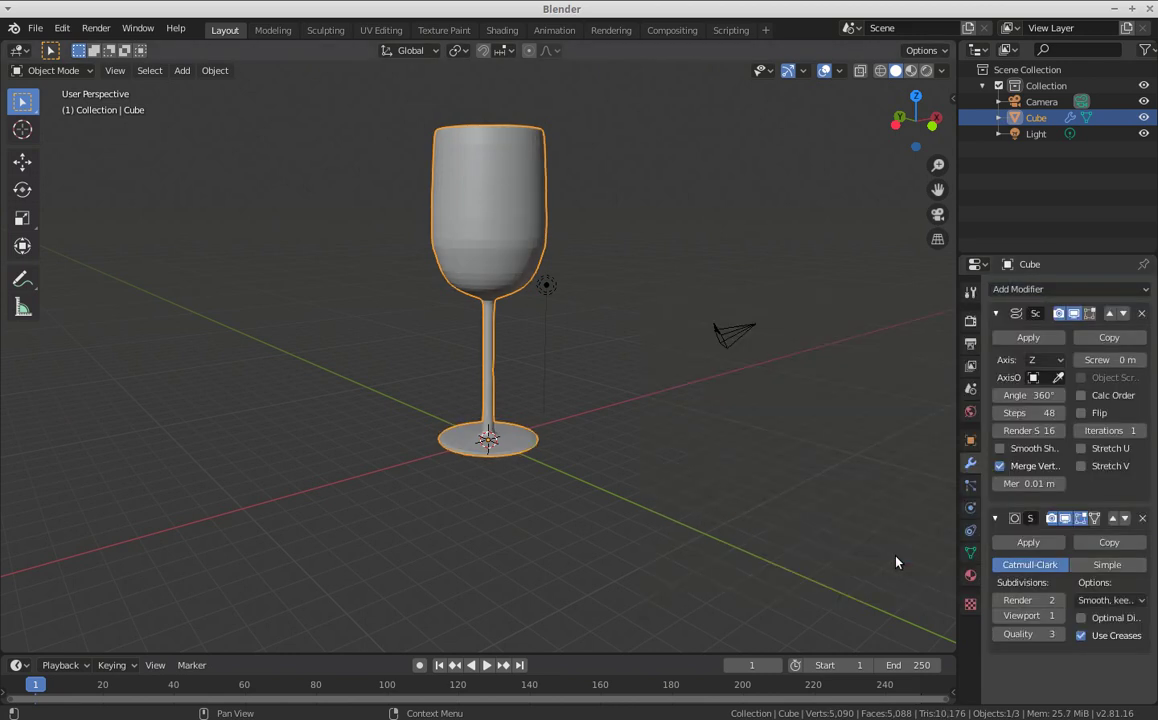
left_click(1060, 616)
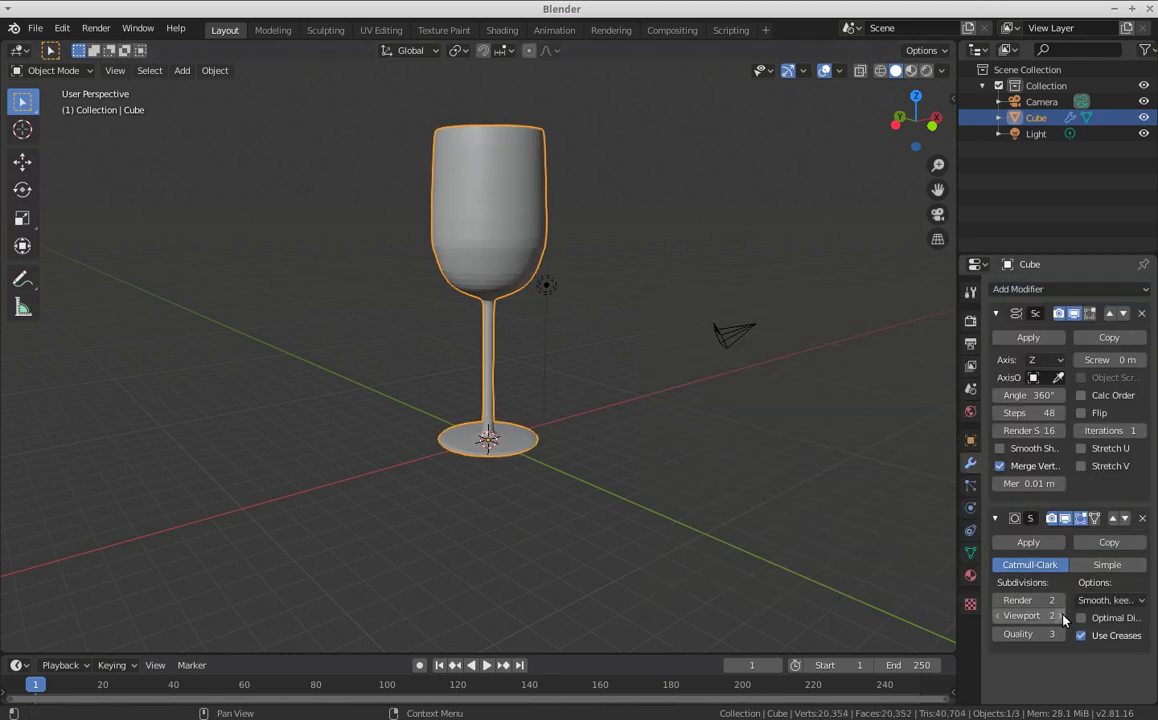
left_click(1063, 617)
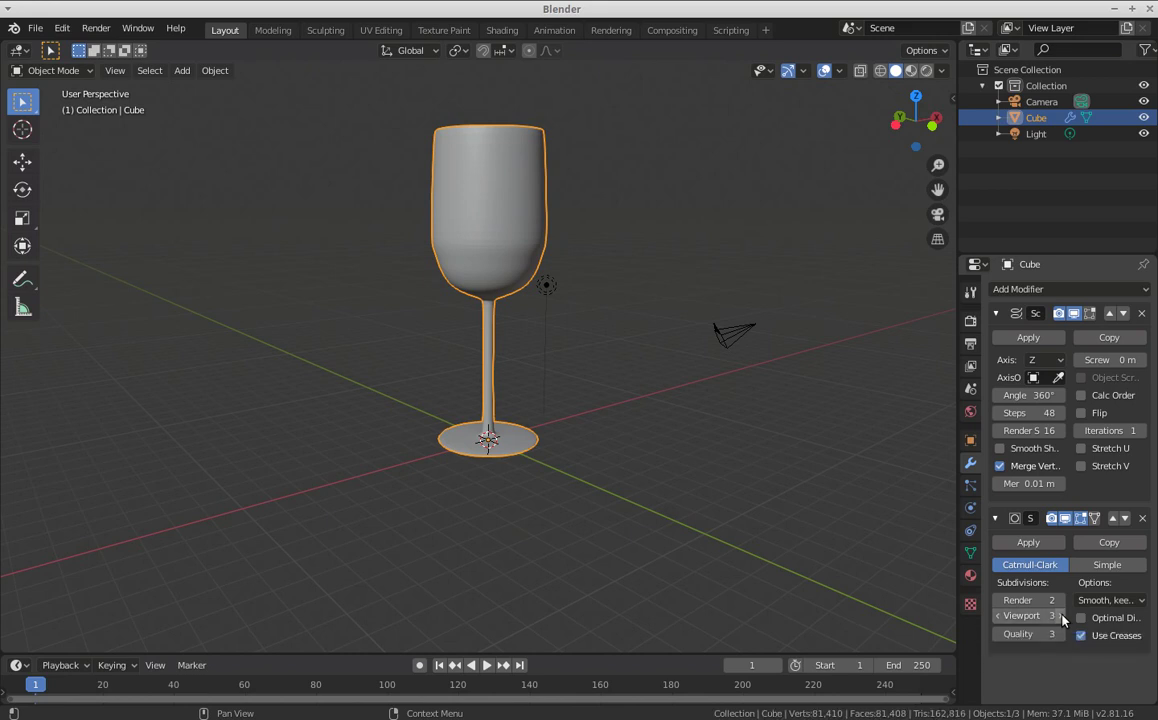
left_click(998, 616)
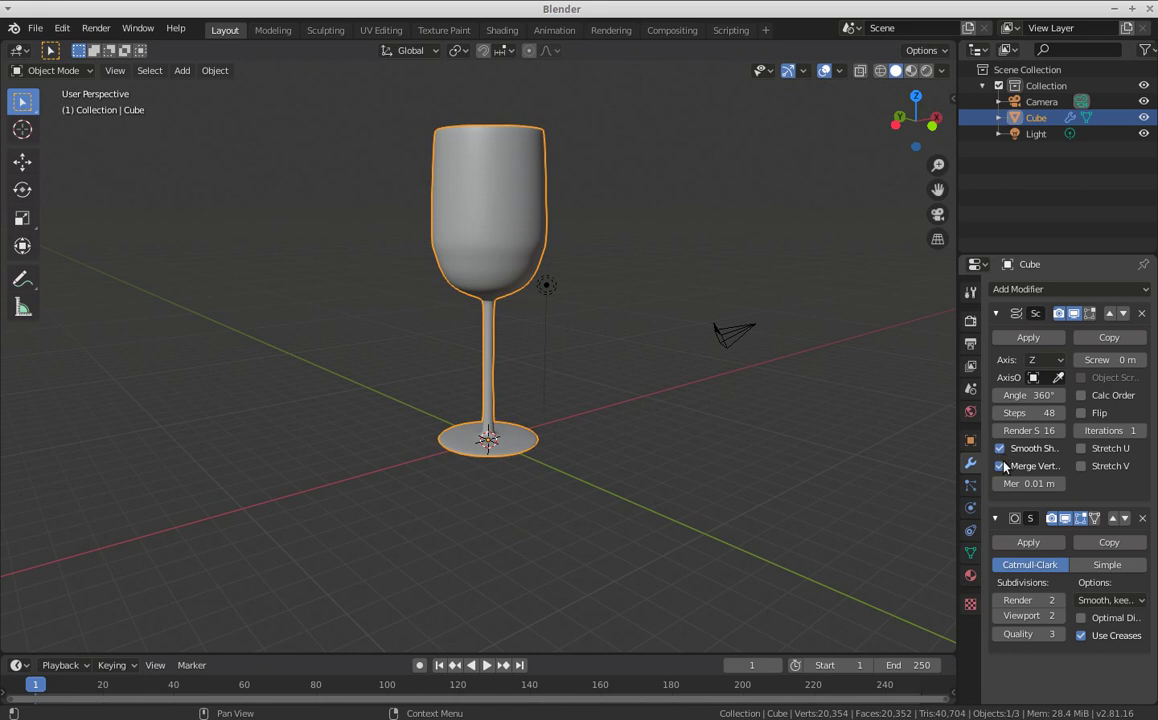
scroll(560, 305, "up", 1)
scroll(487, 298, "up", 1)
scroll(487, 298, "down", 3)
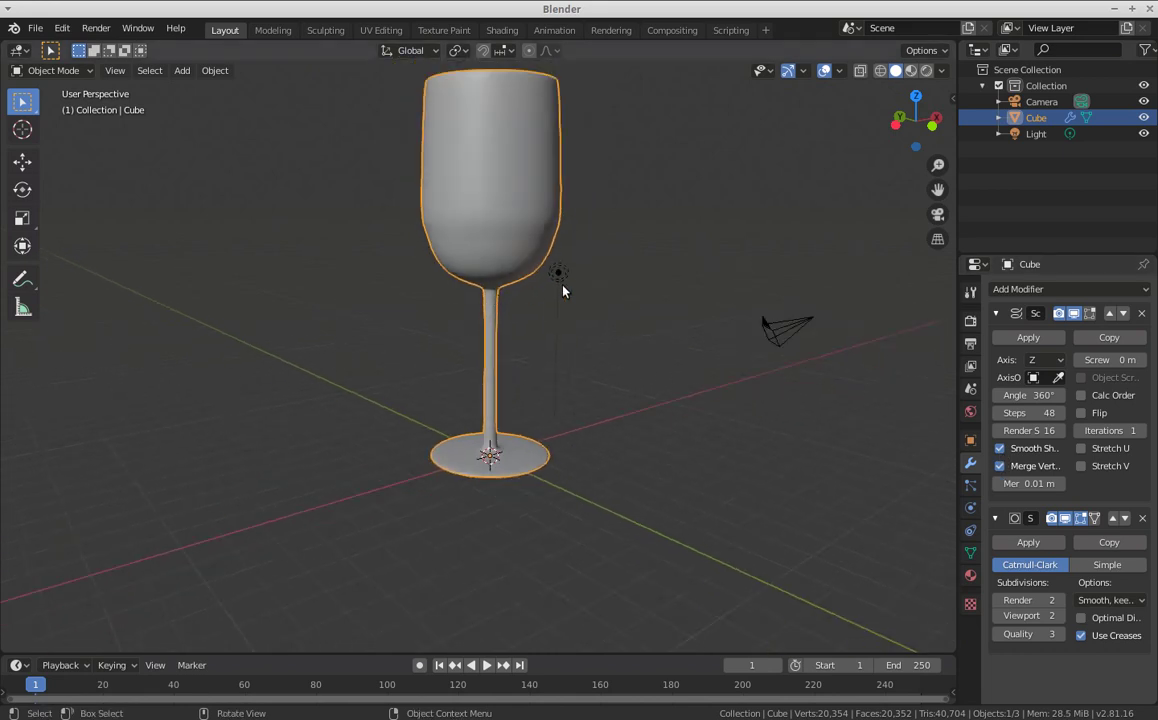
mouse_move(595, 290)
middle_mouse_down()
mouse_move(646, 370)
mouse_move(750, 349)
mouse_move(752, 308)
mouse_move(620, 290)
mouse_move(530, 309)
mouse_move(502, 330)
mouse_move(490, 305)
mouse_move(508, 269)
middle_mouse_up()
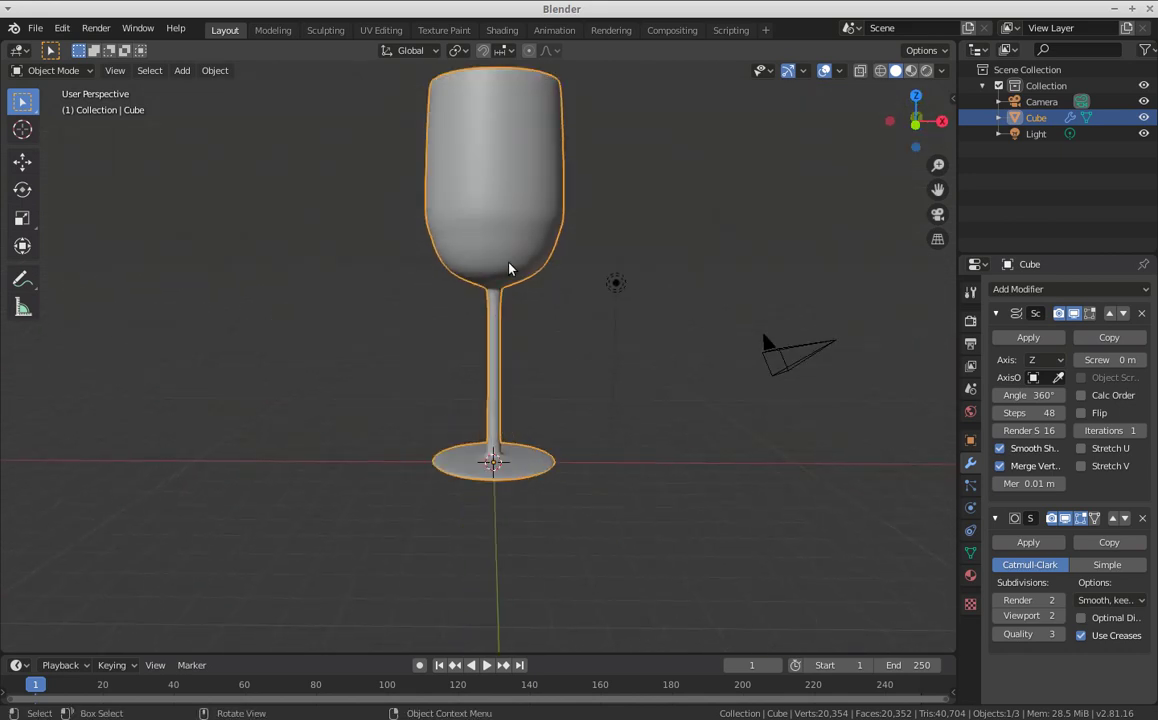
scroll(602, 308, "down", 3)
scroll(602, 308, "up", 2)
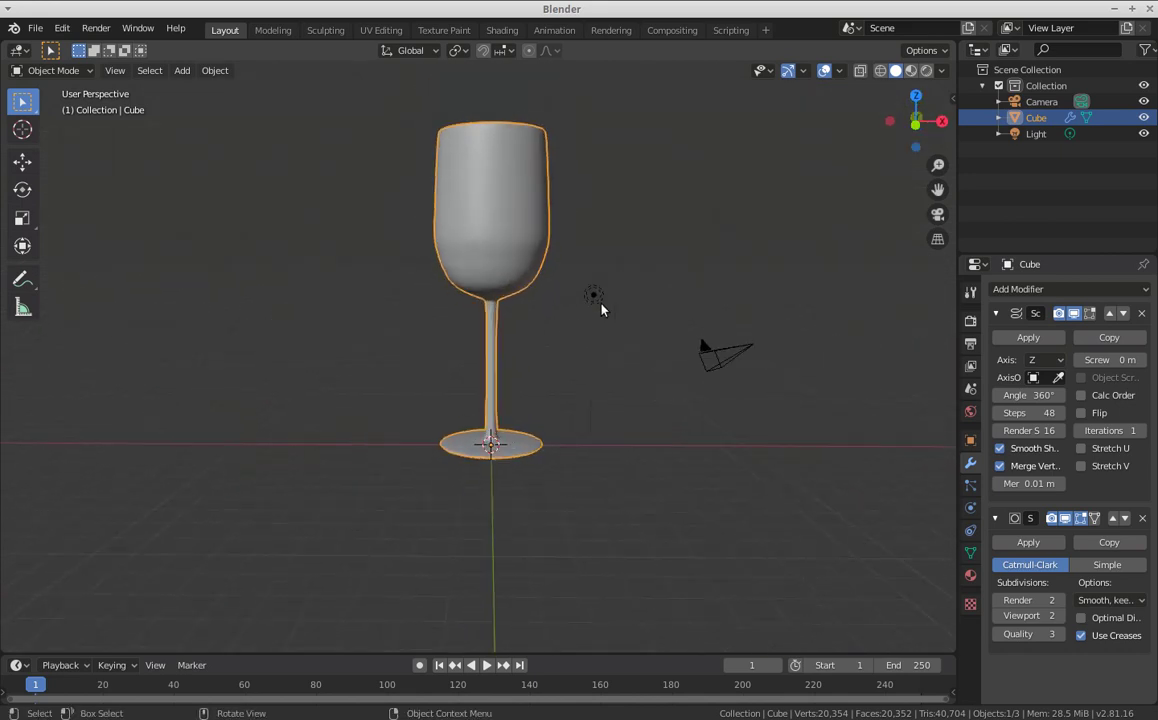
scroll(602, 309, "down", 2)
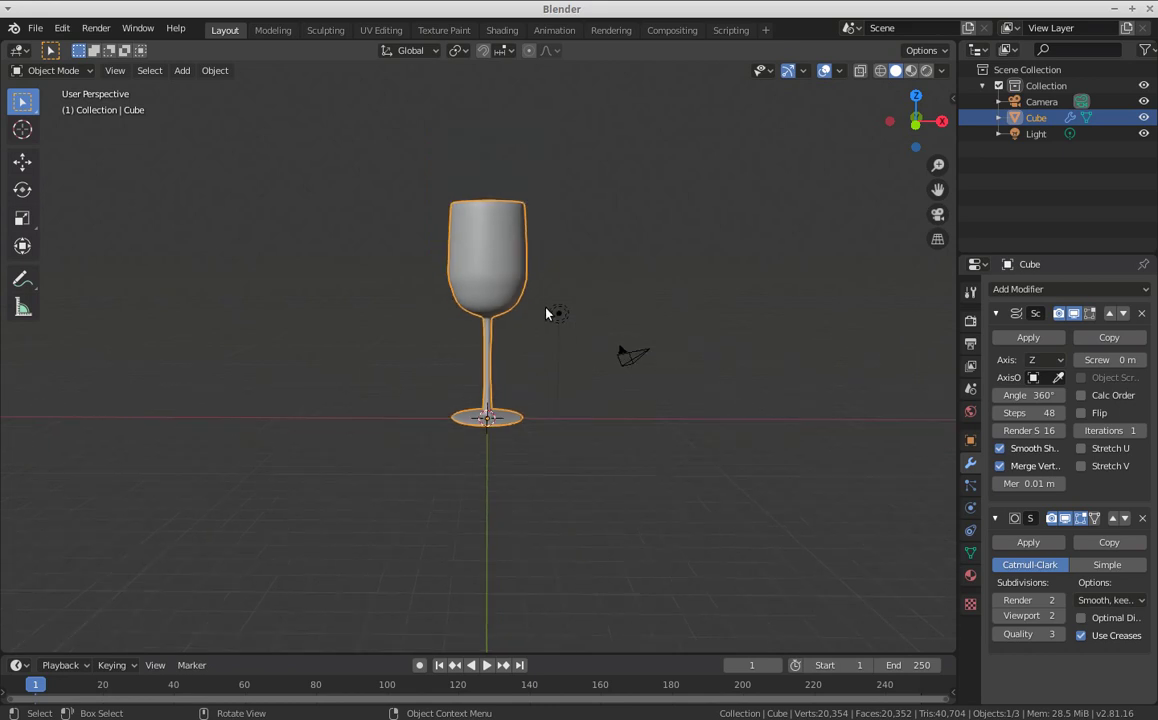
Measure the glass in front view as 12.0673 m tall and expand the scene Units settings.
key("KP_1")
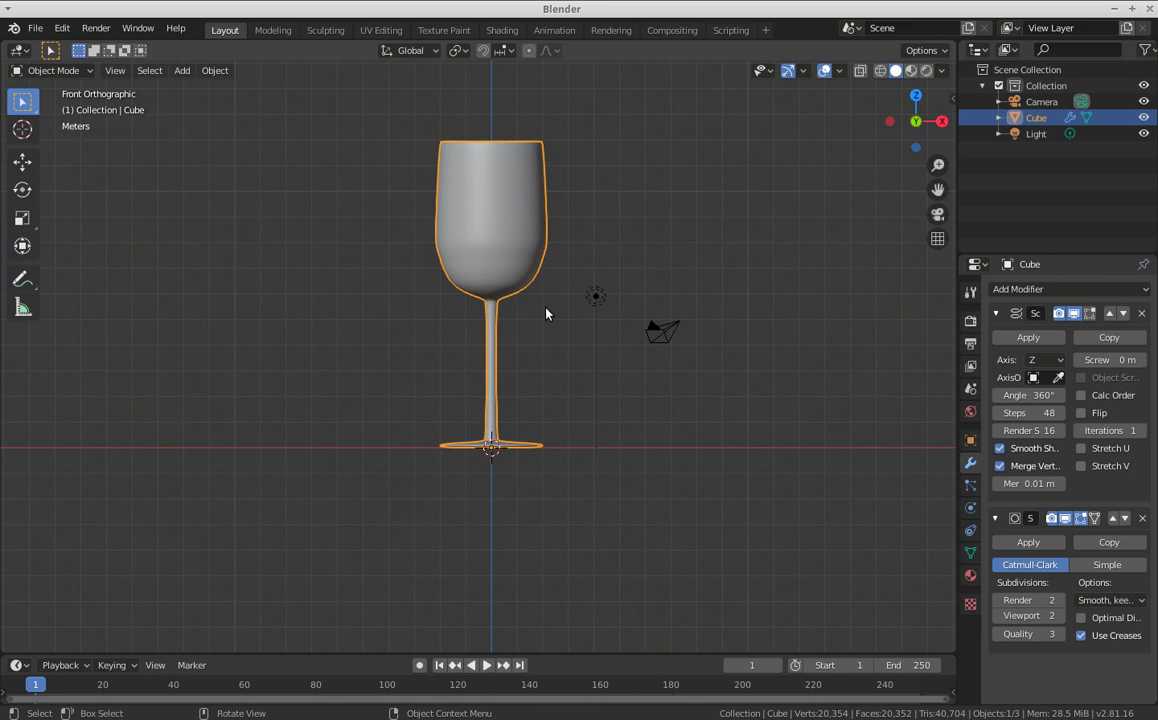
left_click(20, 308)
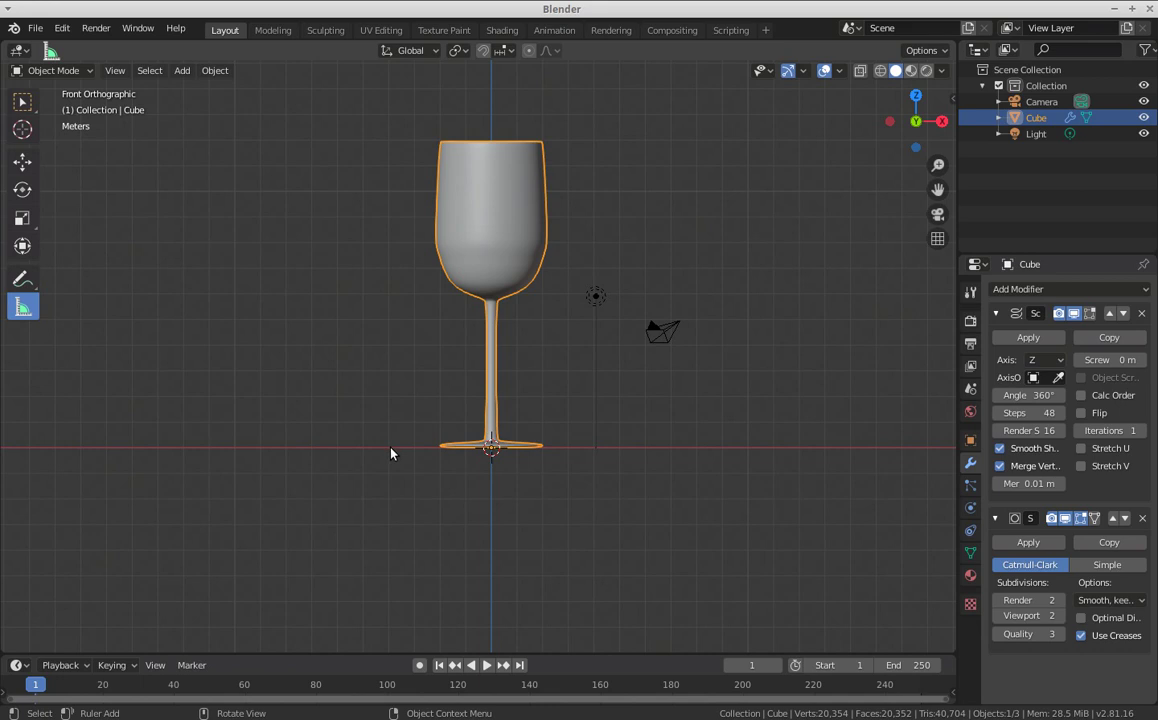
left_click_drag(390, 453, 388, 145)
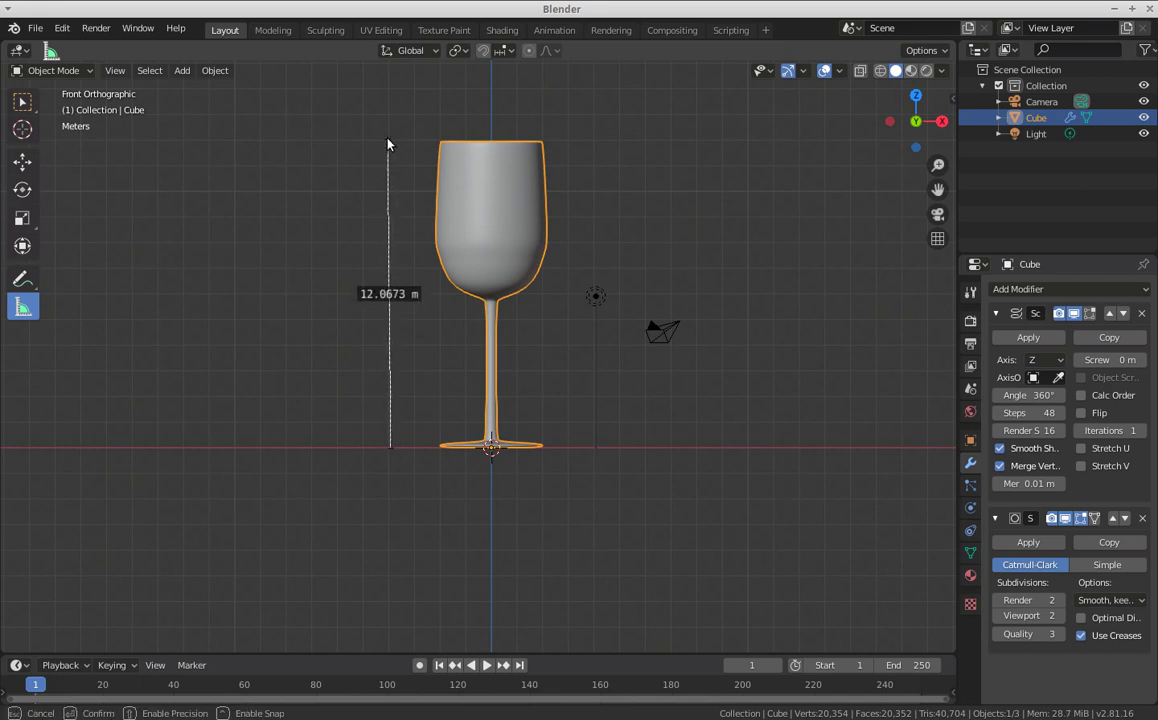
left_click_drag(388, 145, 388, 145)
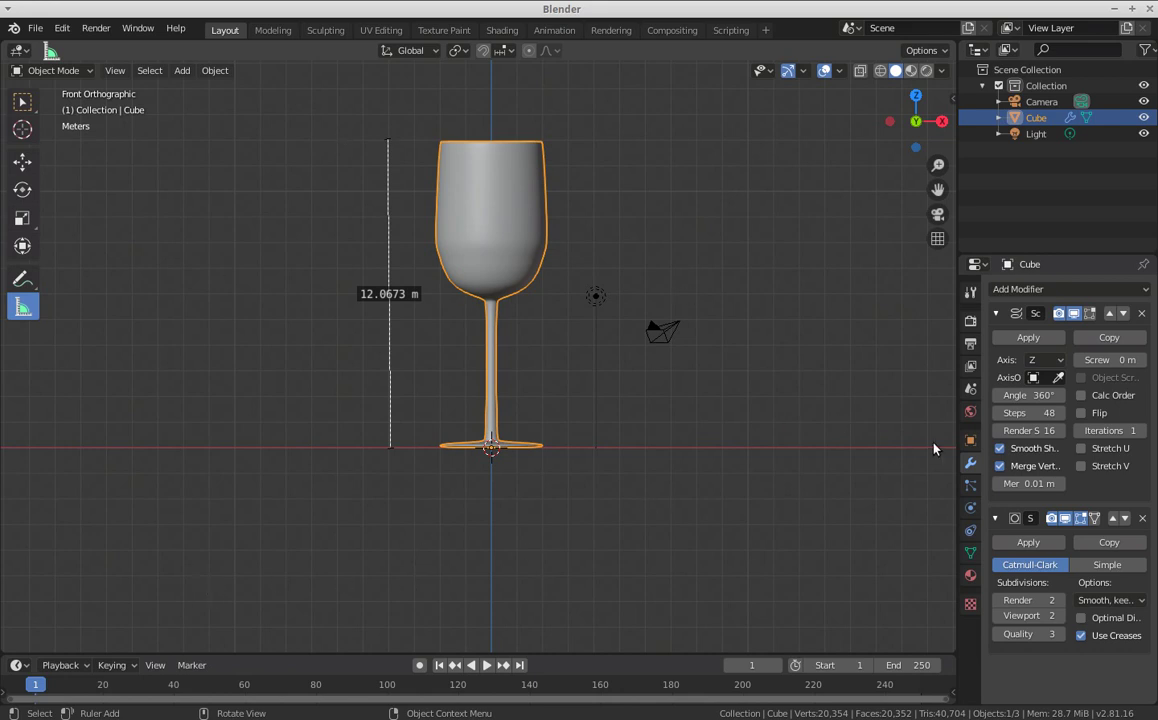
left_click(970, 389)
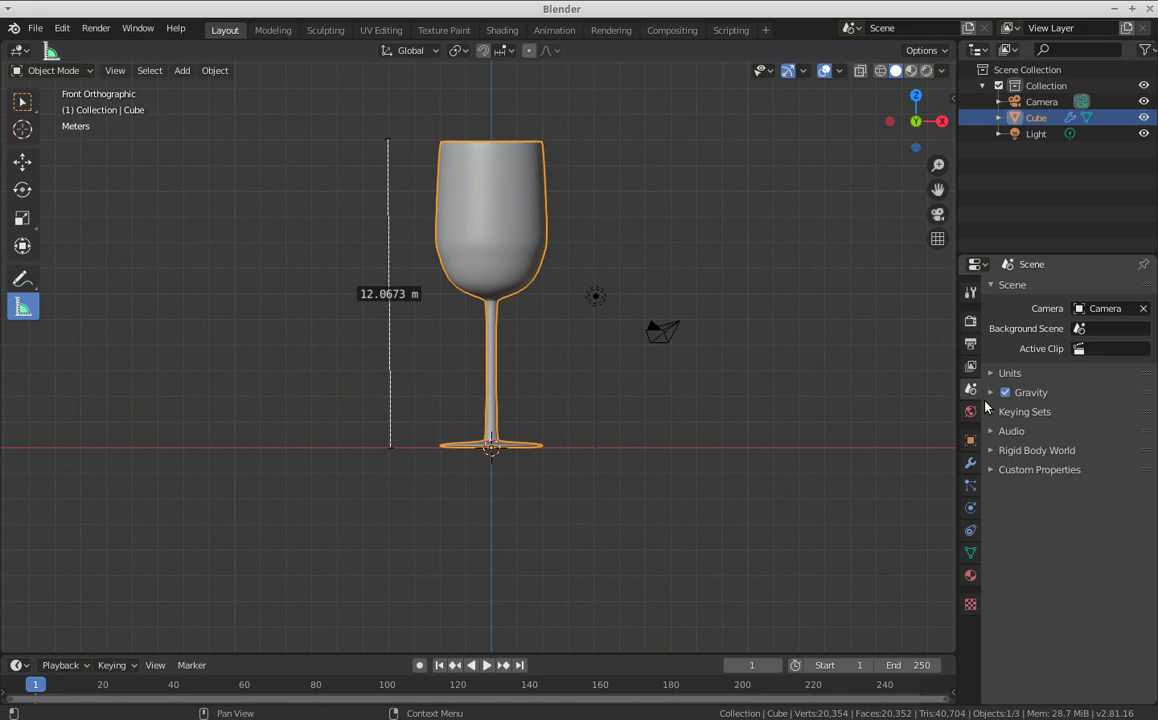
left_click(1005, 373)
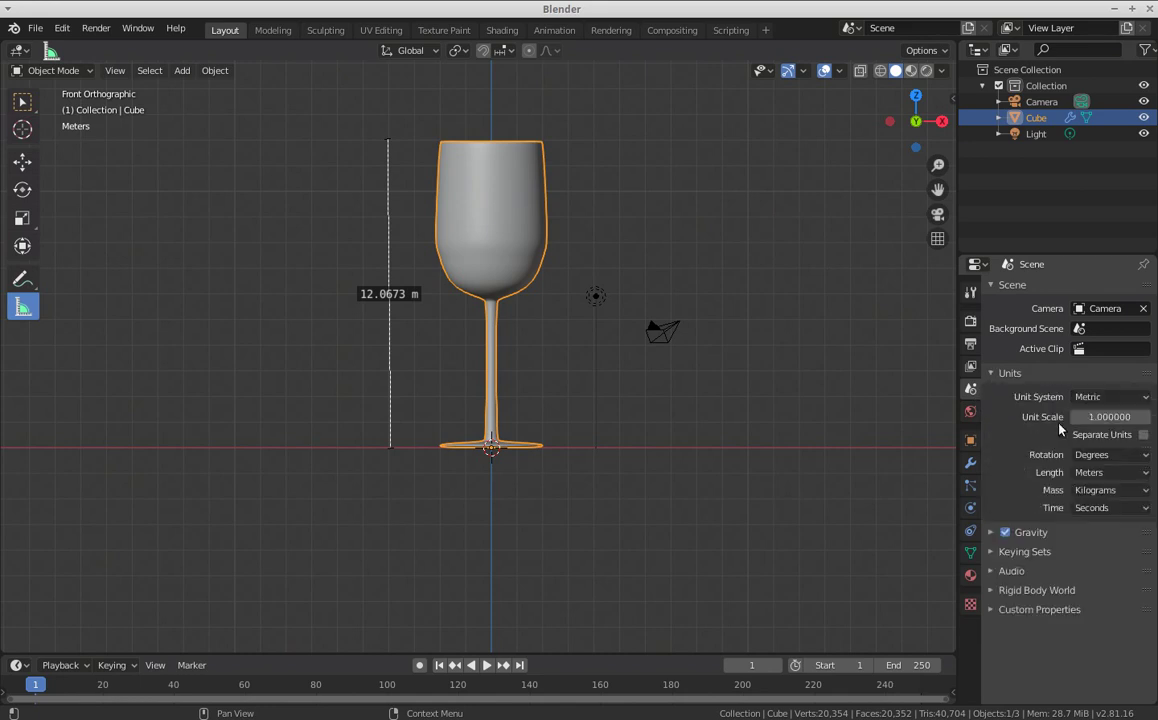
Set the length unit to Millimeters and the unit scale to 0.001.
left_click(1120, 472)
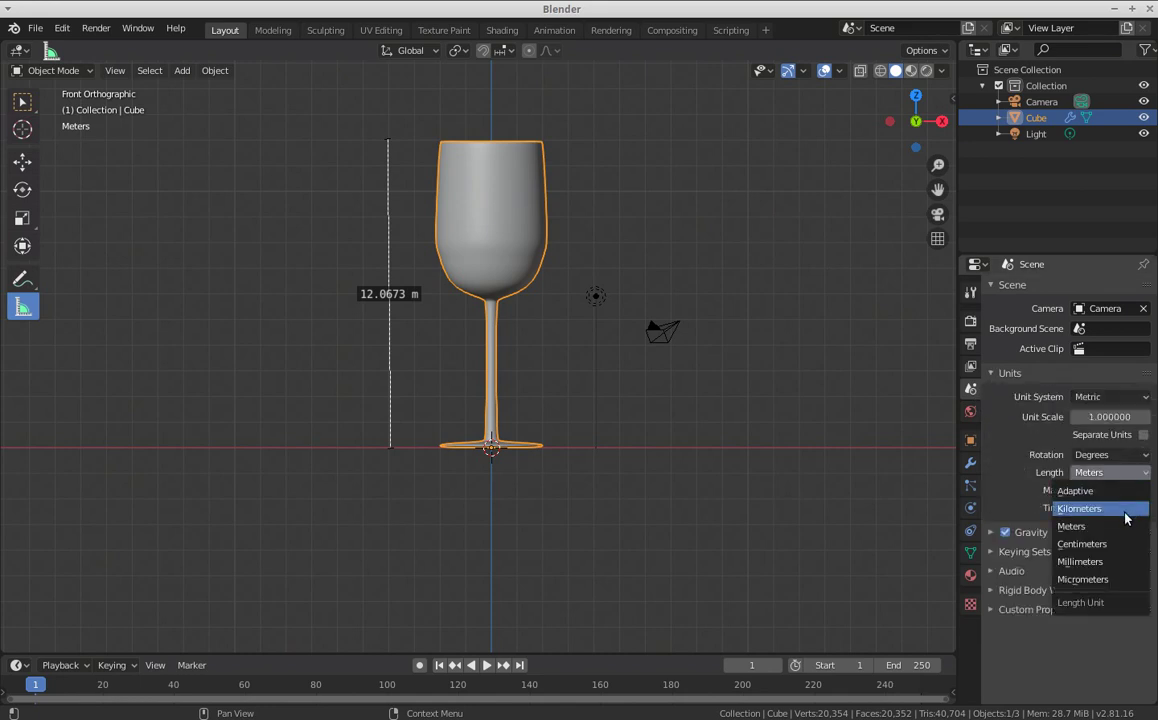
left_click(1115, 561)
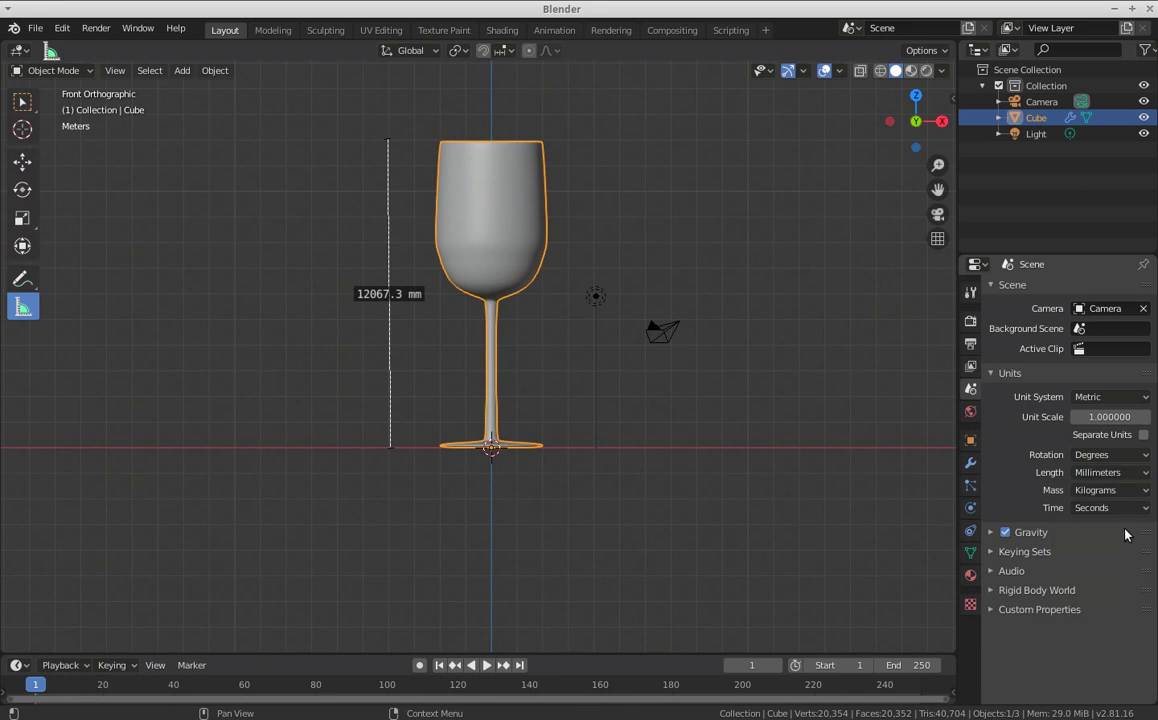
left_click(1126, 416)
type("0.00")
type("1")
key("Return")
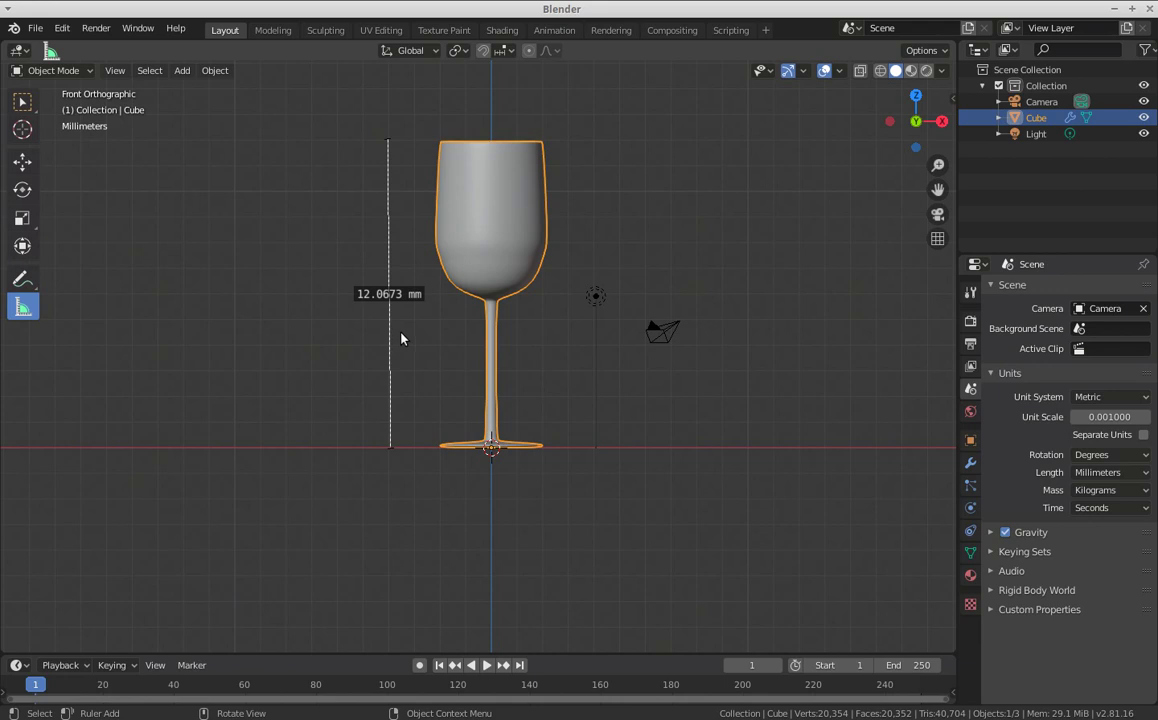
Scale the glass up 10 times with S 10.
type("s")
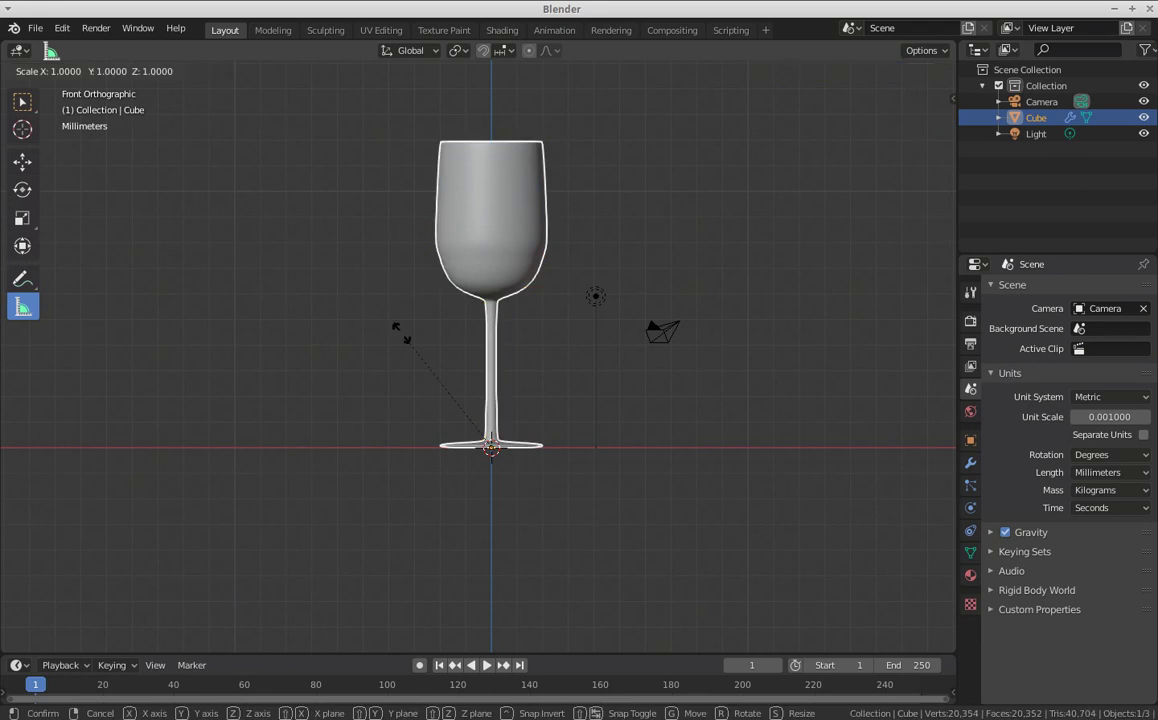
type("10")
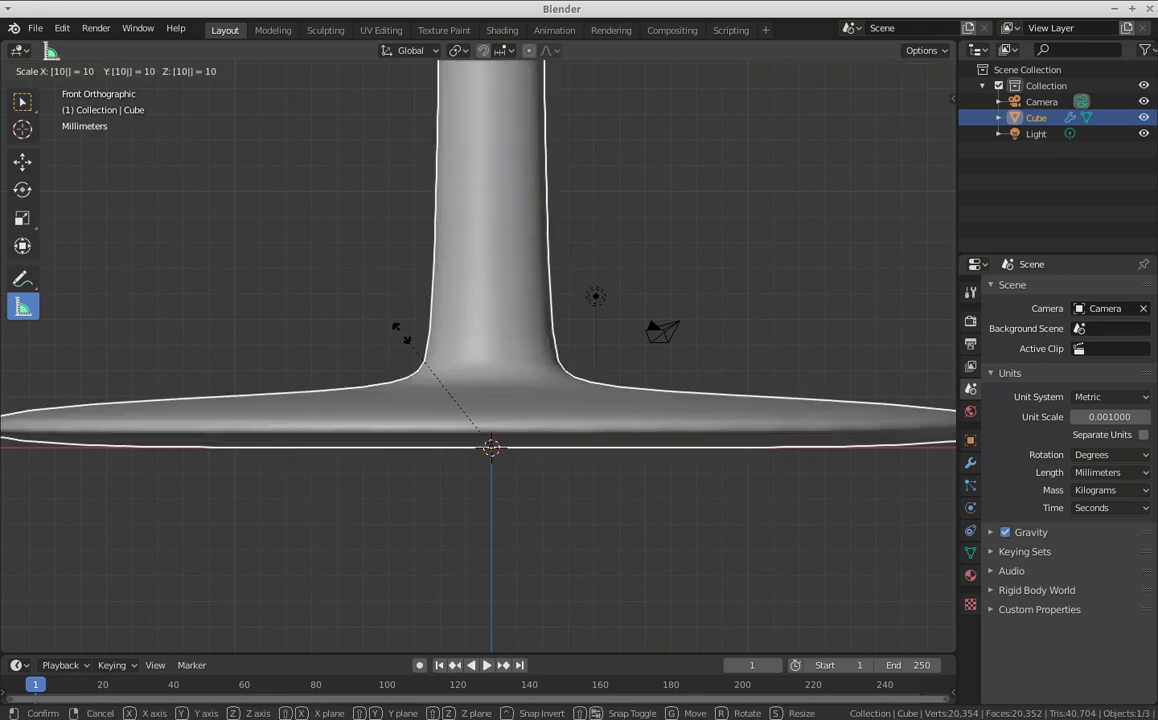
key("Return")
scroll(450, 359, "down", 4)
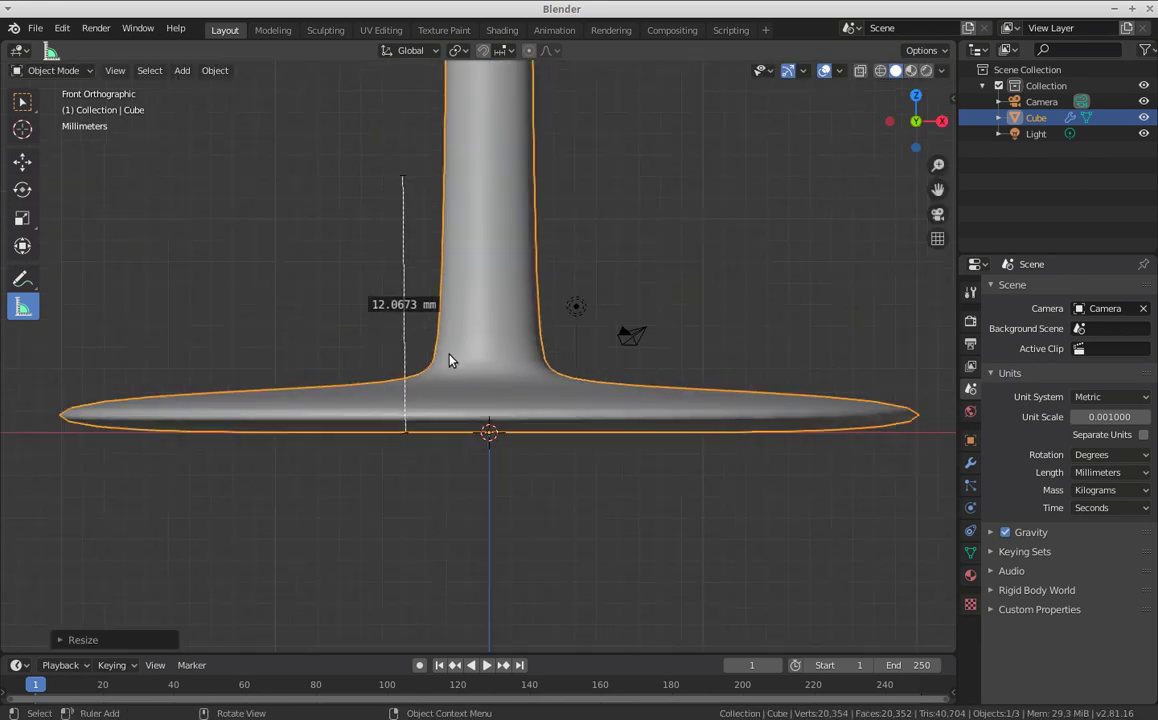
scroll(454, 364, "down", 3)
scroll(454, 364, "down", 2)
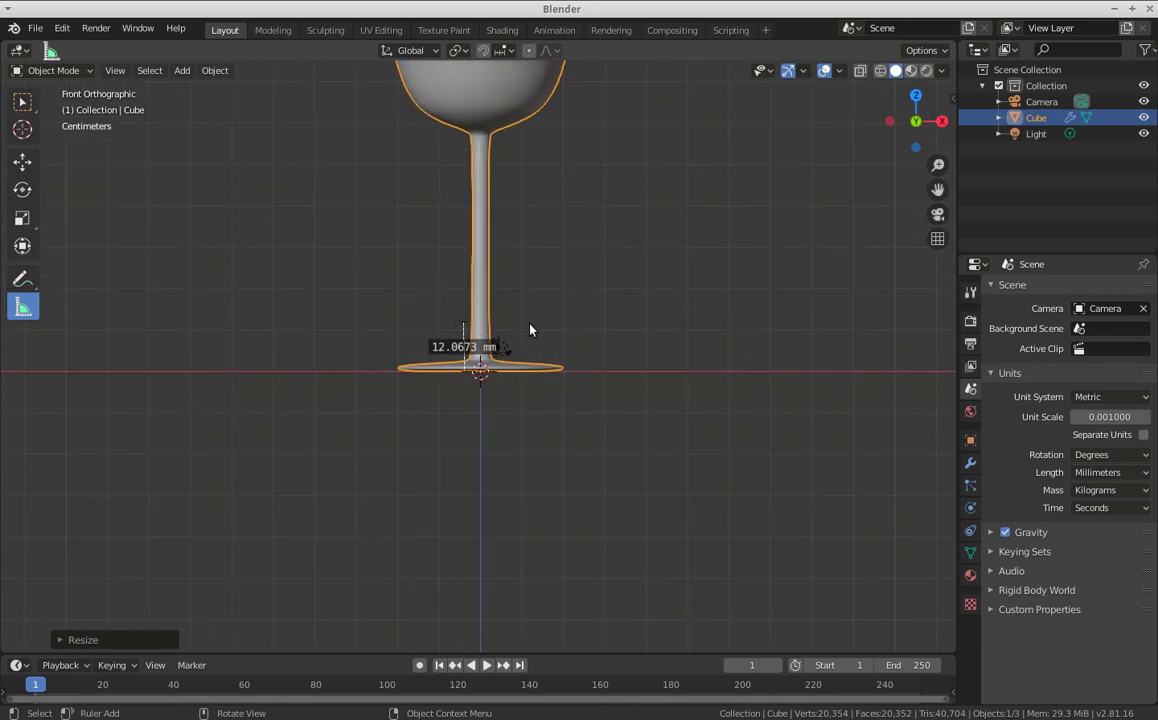
scroll(530, 330, "down", 3)
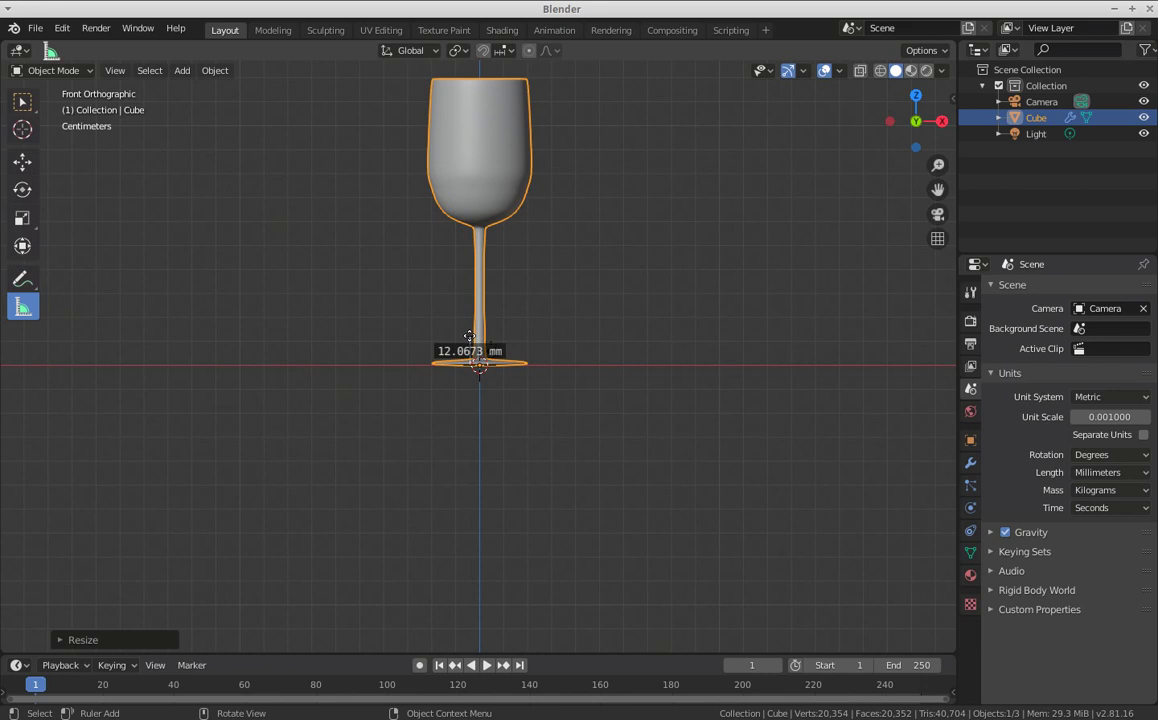
Extend the ruler from base to rim to read 120.606 mm, then deselect the glass.
mouse_move(469, 337)
left_mouse_down()
mouse_move(455, 224)
mouse_move(470, 80)
left_mouse_up()
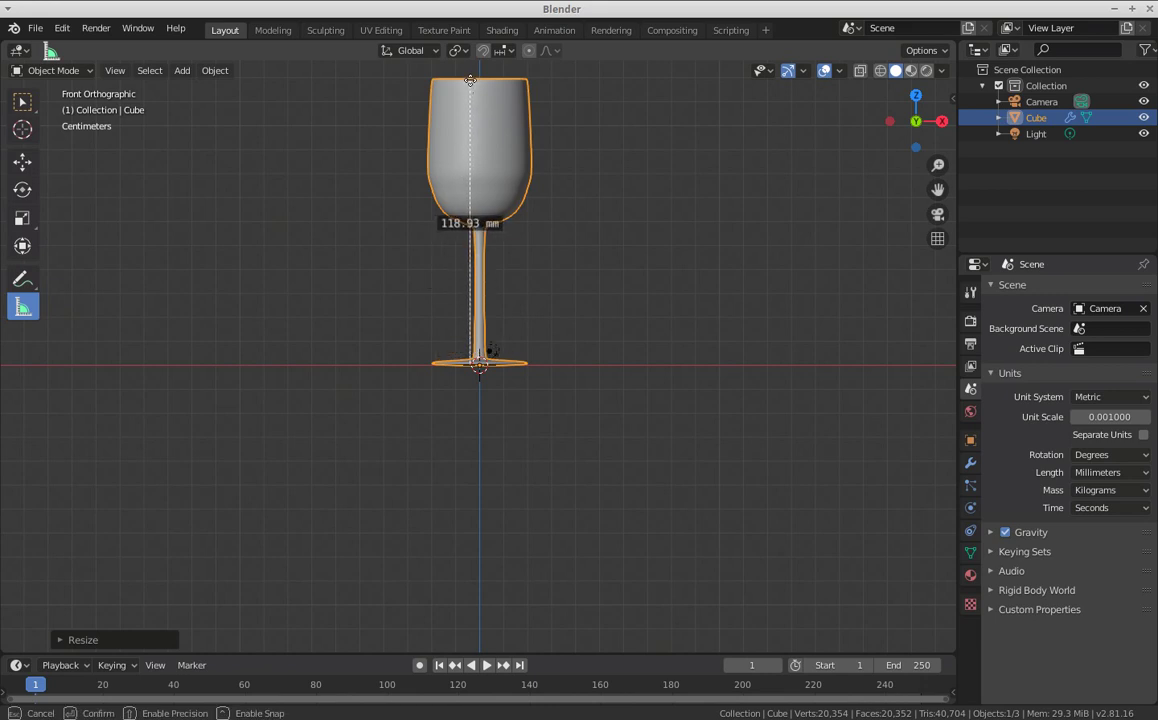
left_click_drag(470, 80, 469, 75)
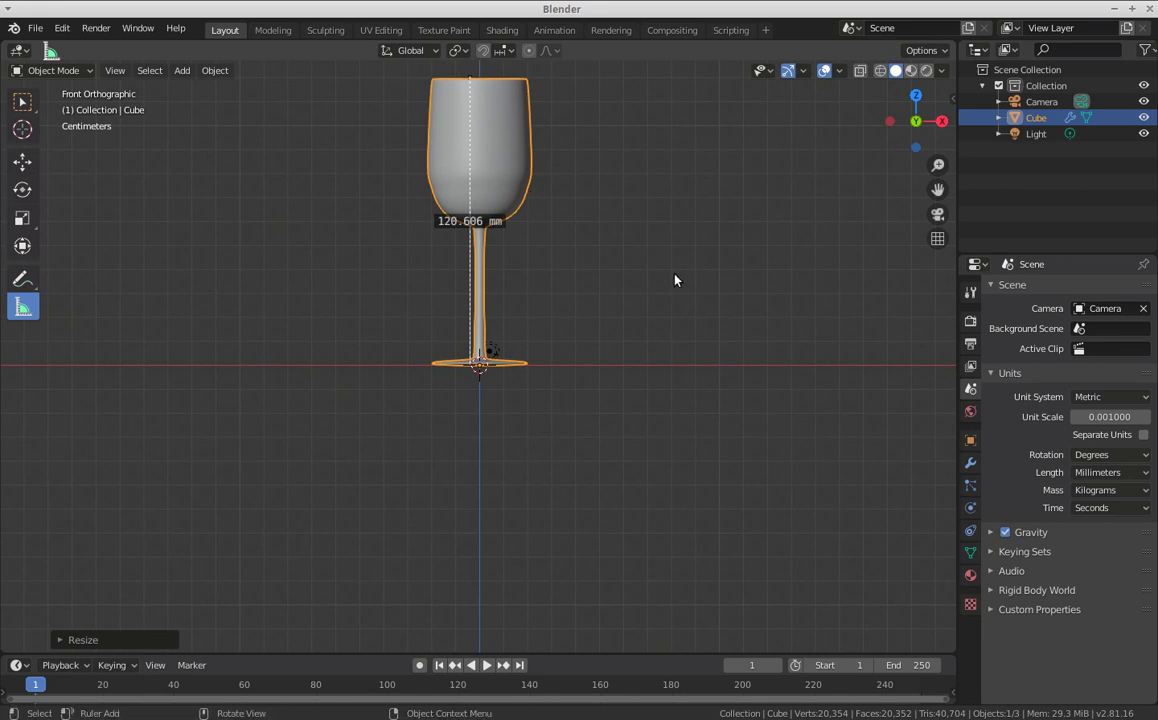
key("alt+a")
mouse_move(593, 308)
middle_mouse_down()
mouse_move(610, 313)
mouse_move(538, 380)
middle_mouse_up()
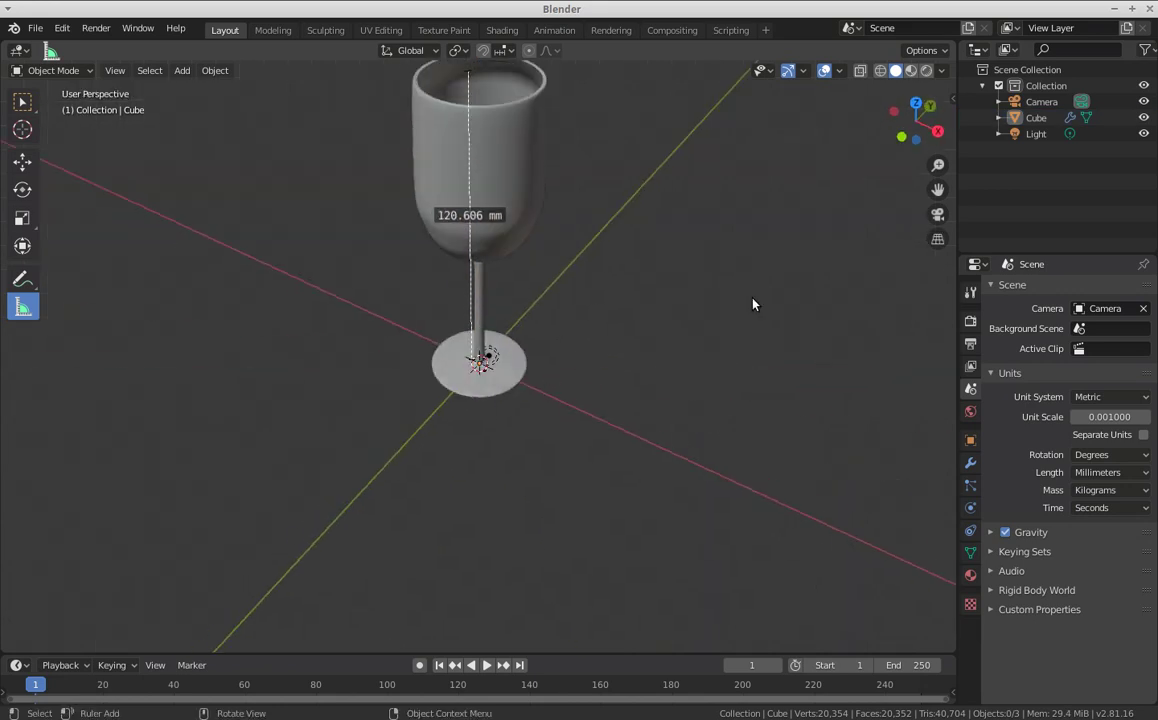
Select the wine glass in front view.
key("KP_1")
right_click(511, 165)
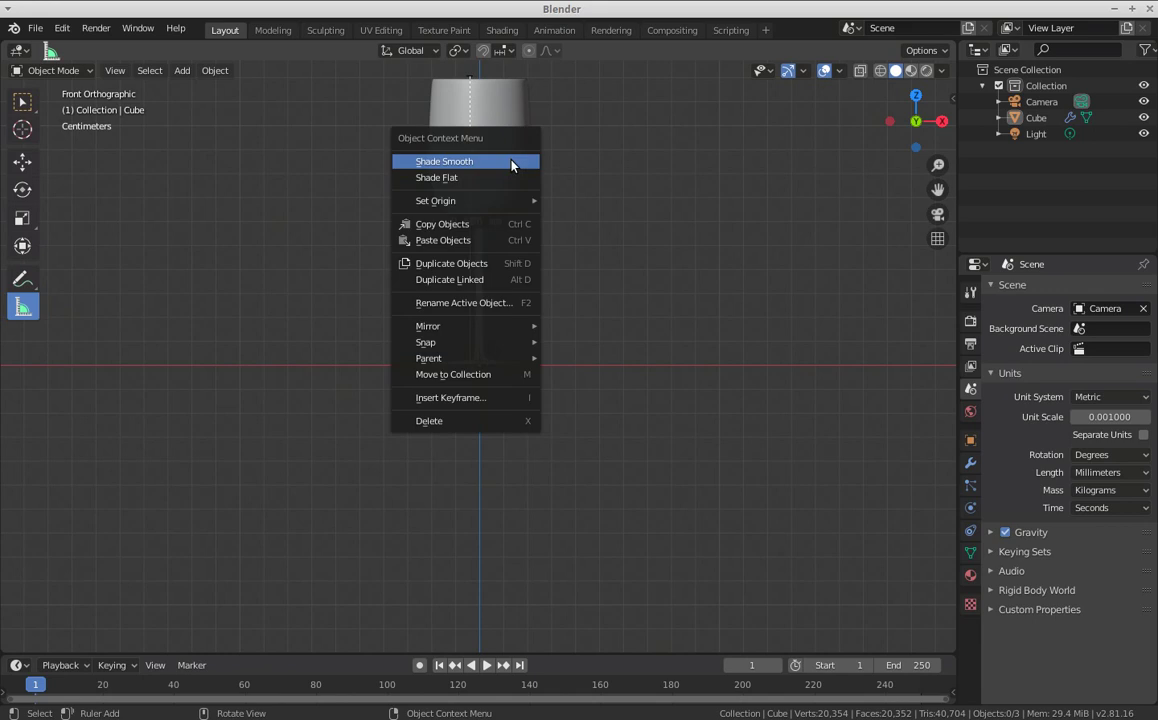
key("Escape")
left_click(519, 145)
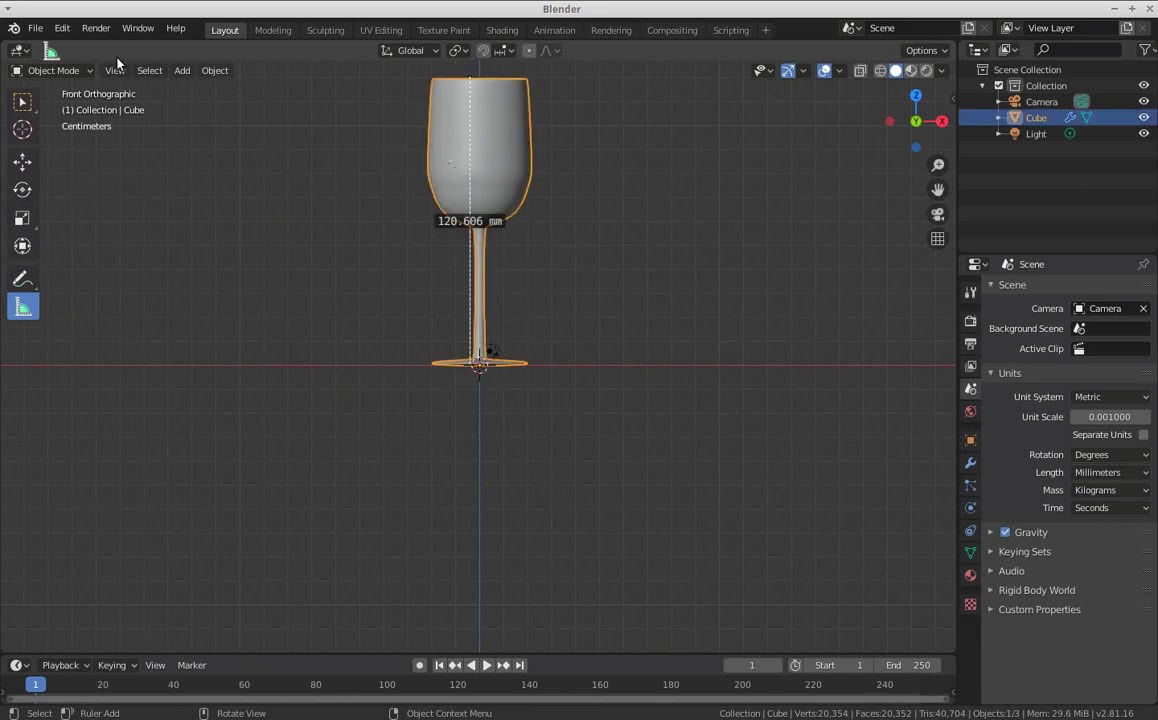
Export the selected glass to STL as copa.stl.
left_click(35, 29)
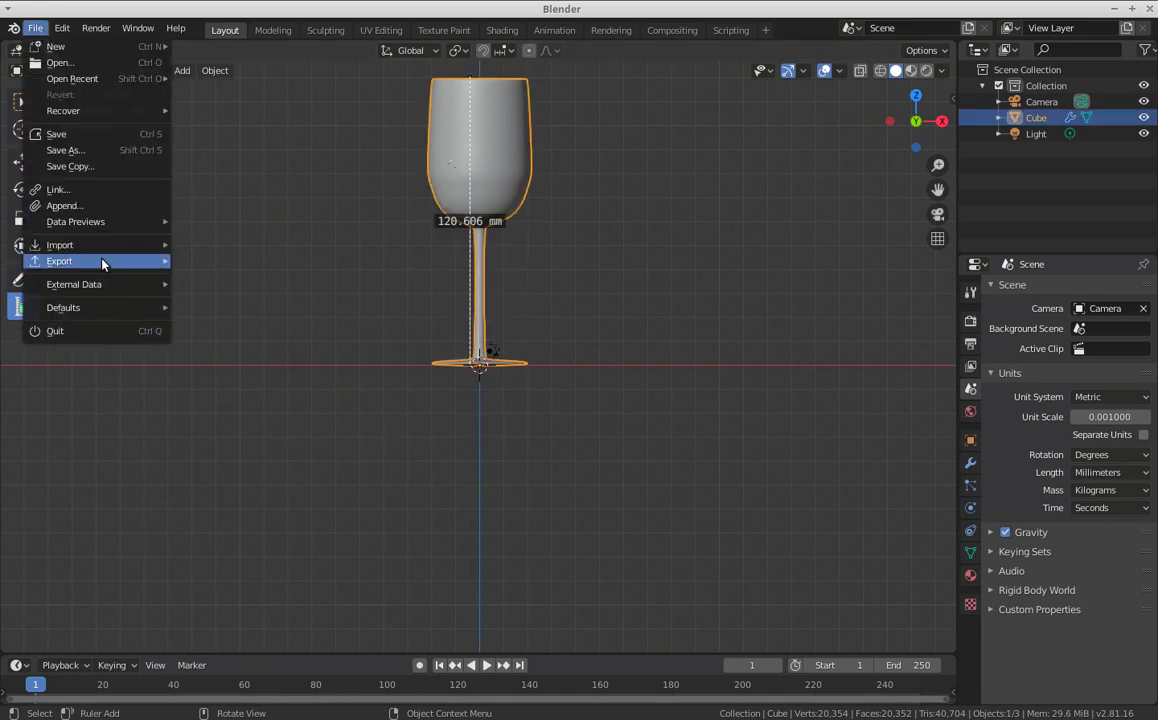
left_click(229, 326)
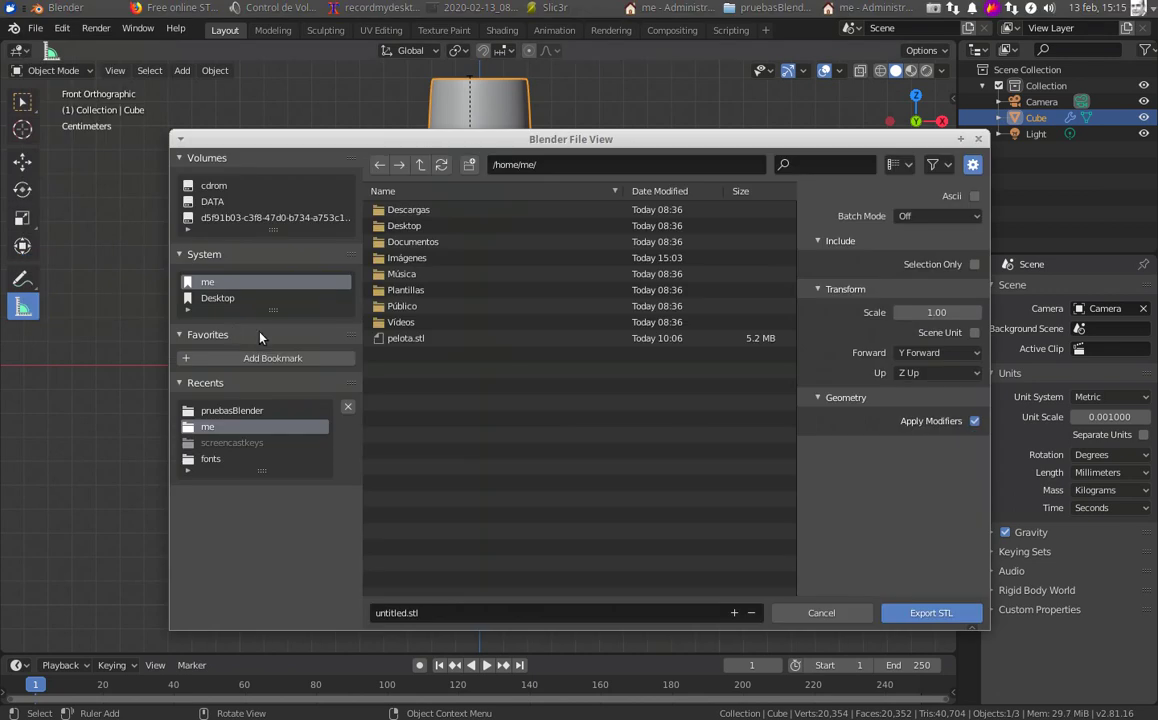
left_click(385, 613)
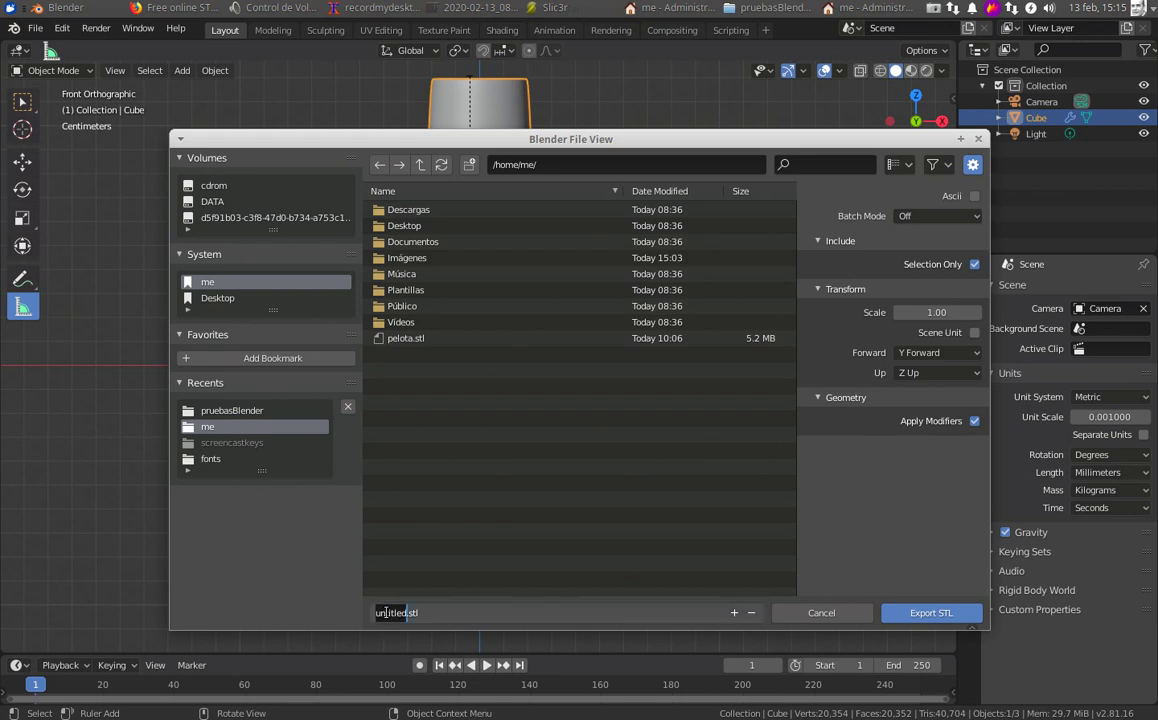
type("copa")
key("Return")
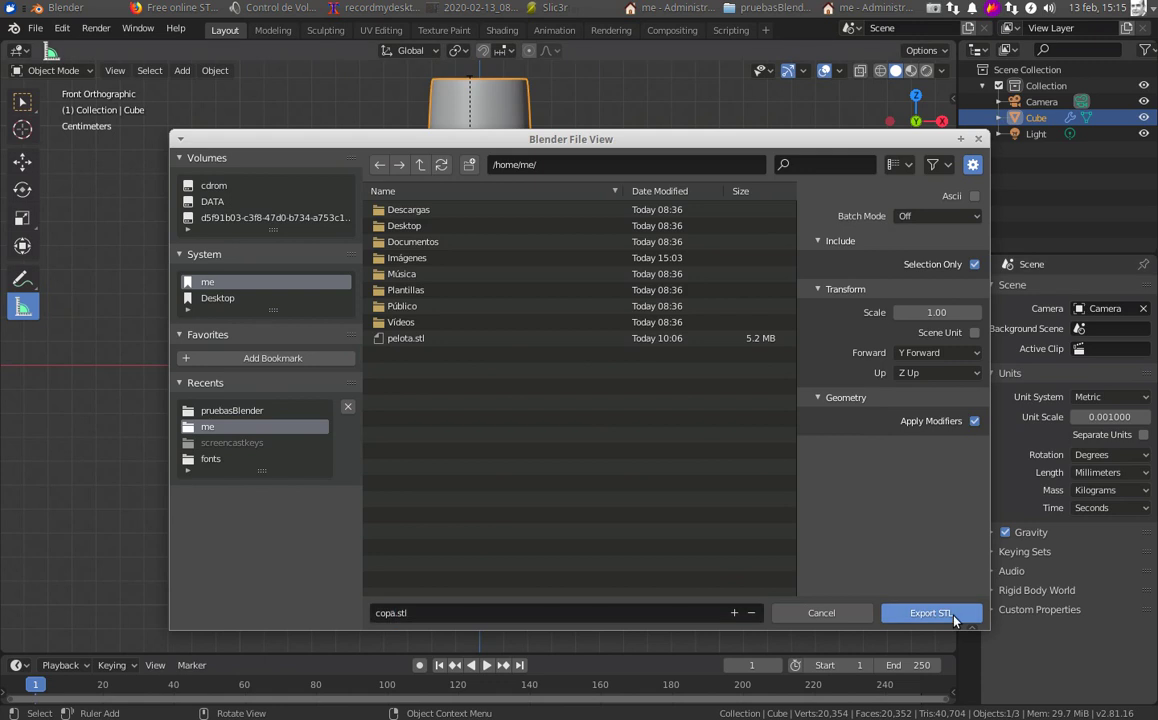
left_click(953, 620)
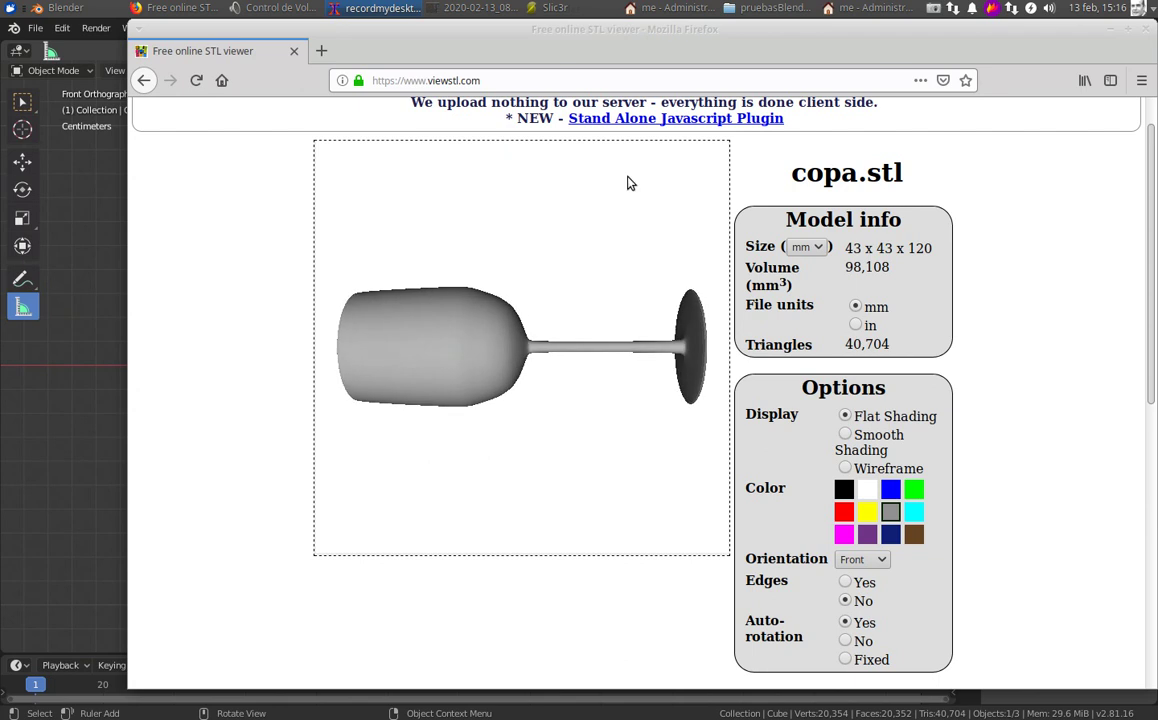
Bring the Slic3r window in front of the STL viewer.
left_click(553, 9)
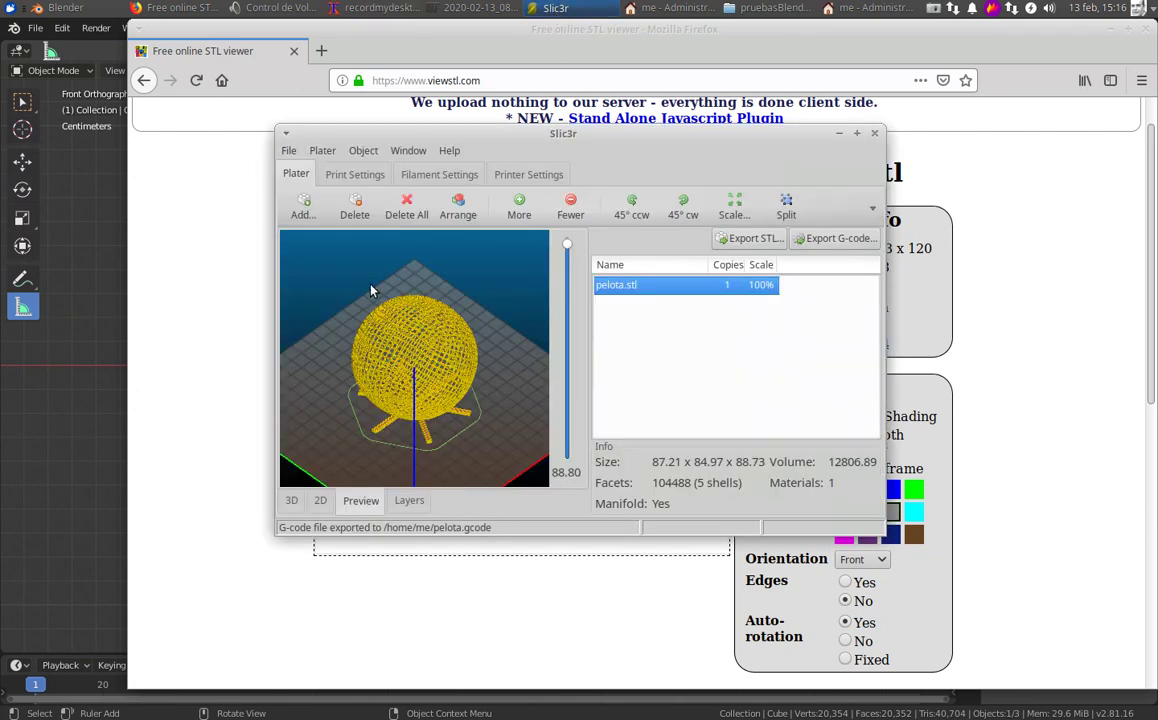
Clear the ball from the plater and load copa.stl, a 43.30 x 43.30 x 119.58 mm glass.
left_click(407, 214)
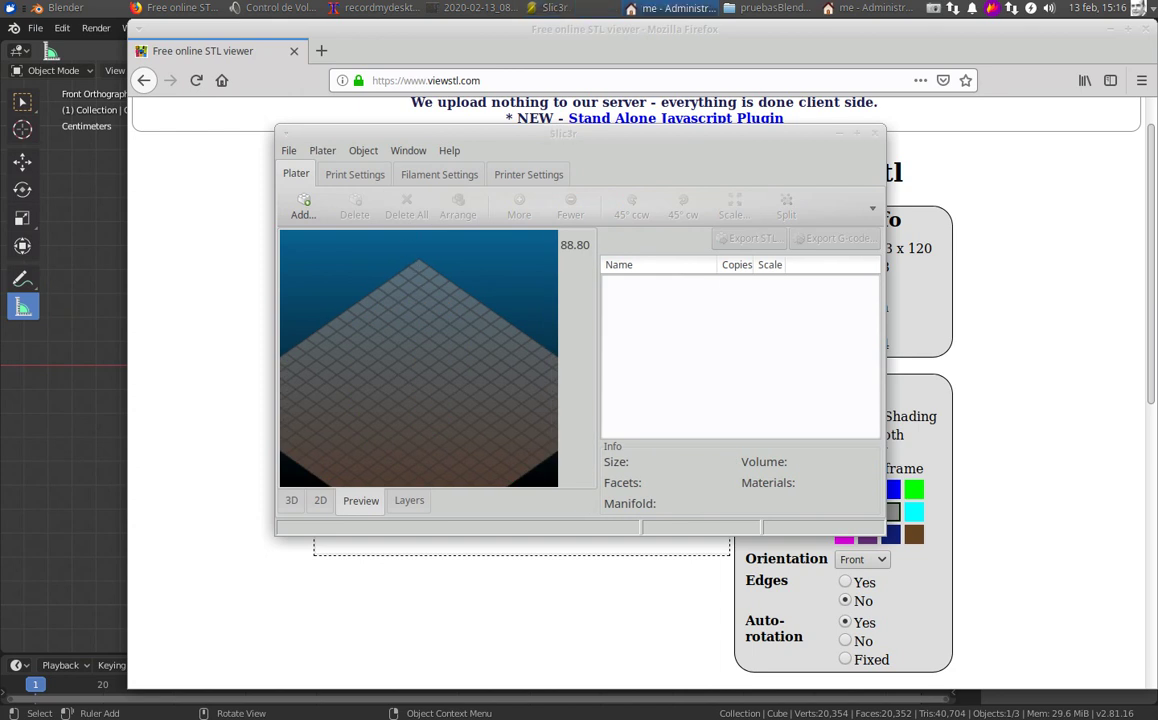
left_click_drag(615, 388, 422, 380)
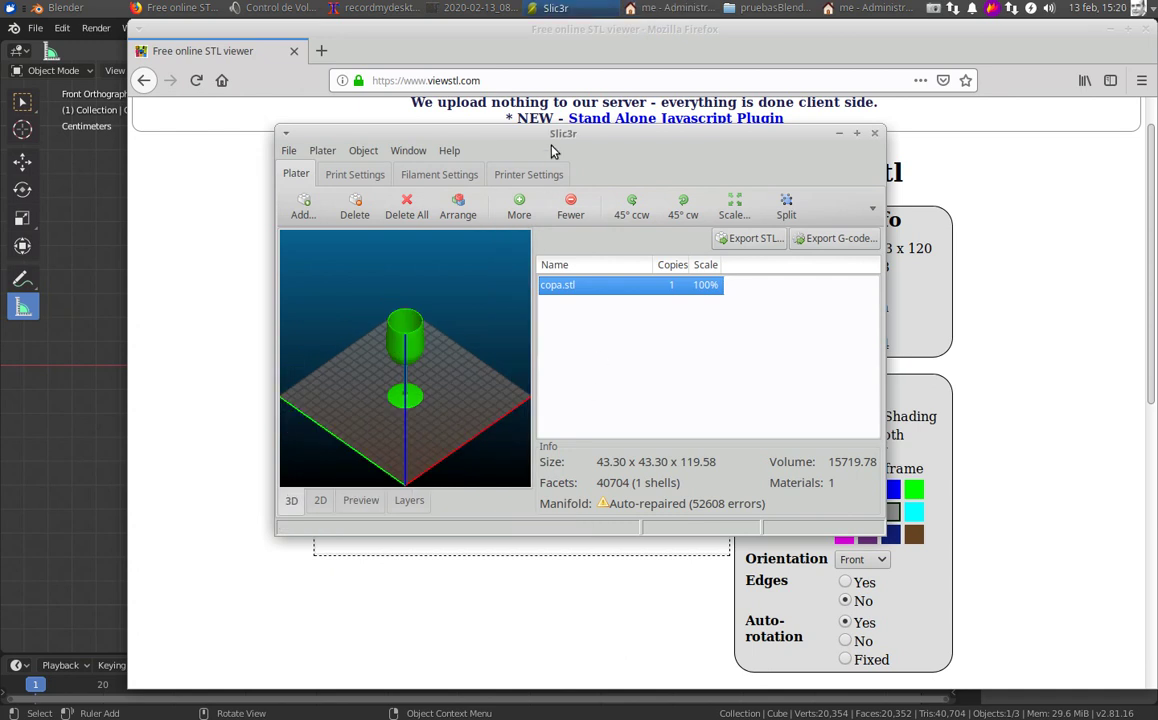
left_click_drag(550, 143, 535, 145)
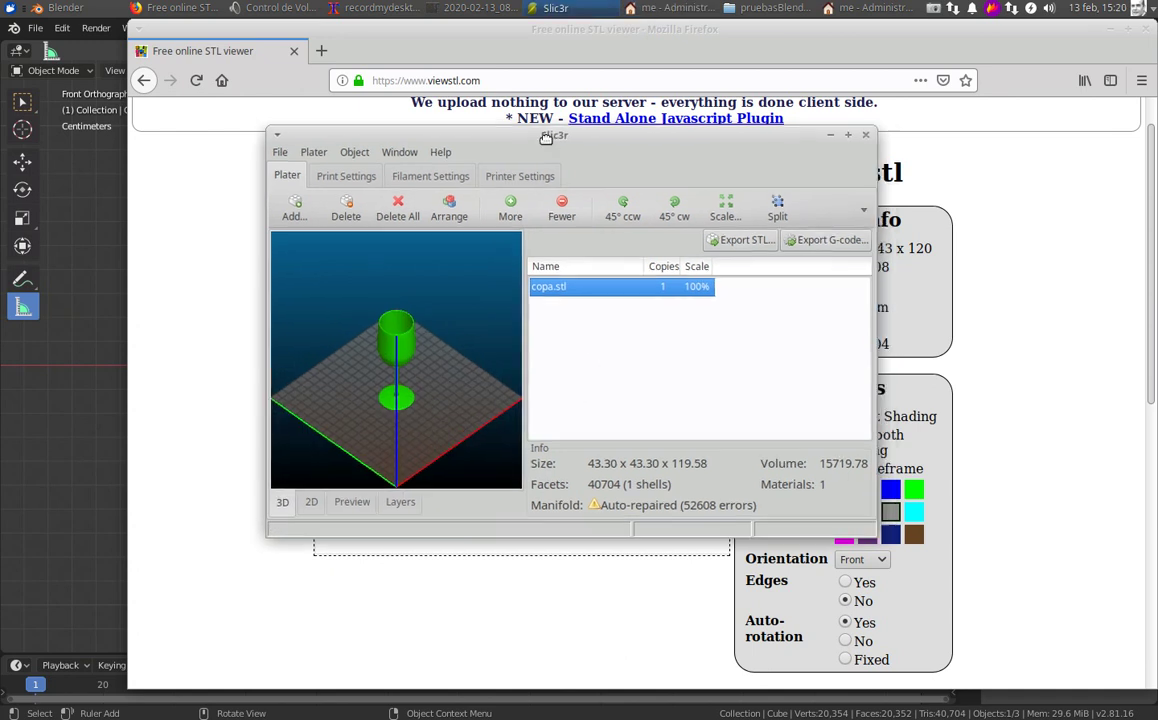
Maximize Slic3r, zoom in on the glass, and scrub the Preview layer slider upward.
left_click(841, 135)
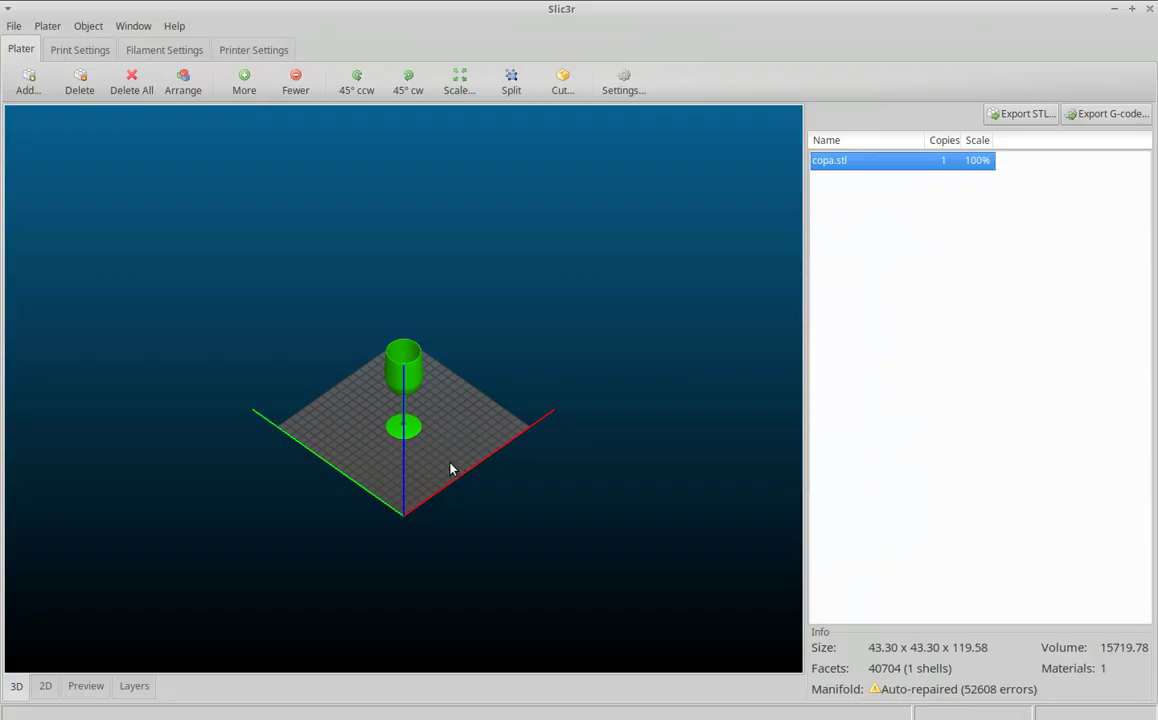
scroll(450, 468, "up", 1)
scroll(450, 468, "up", 2)
scroll(450, 468, "up", 2)
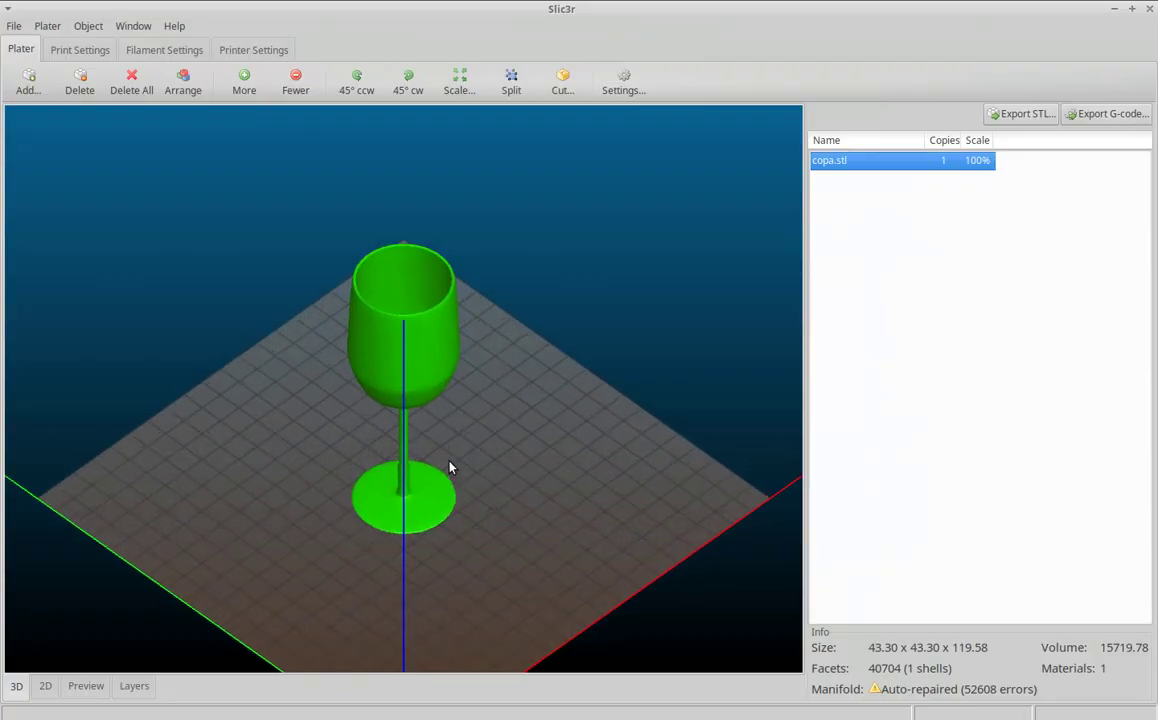
scroll(450, 468, "up", 1)
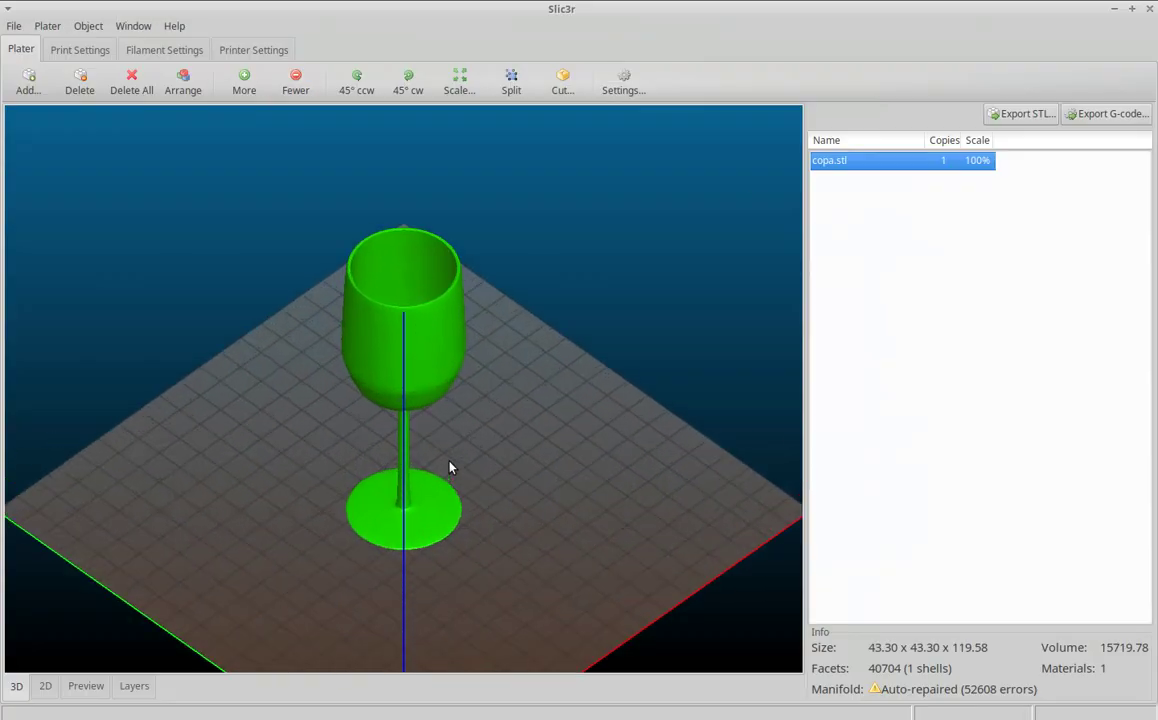
left_click(87, 690)
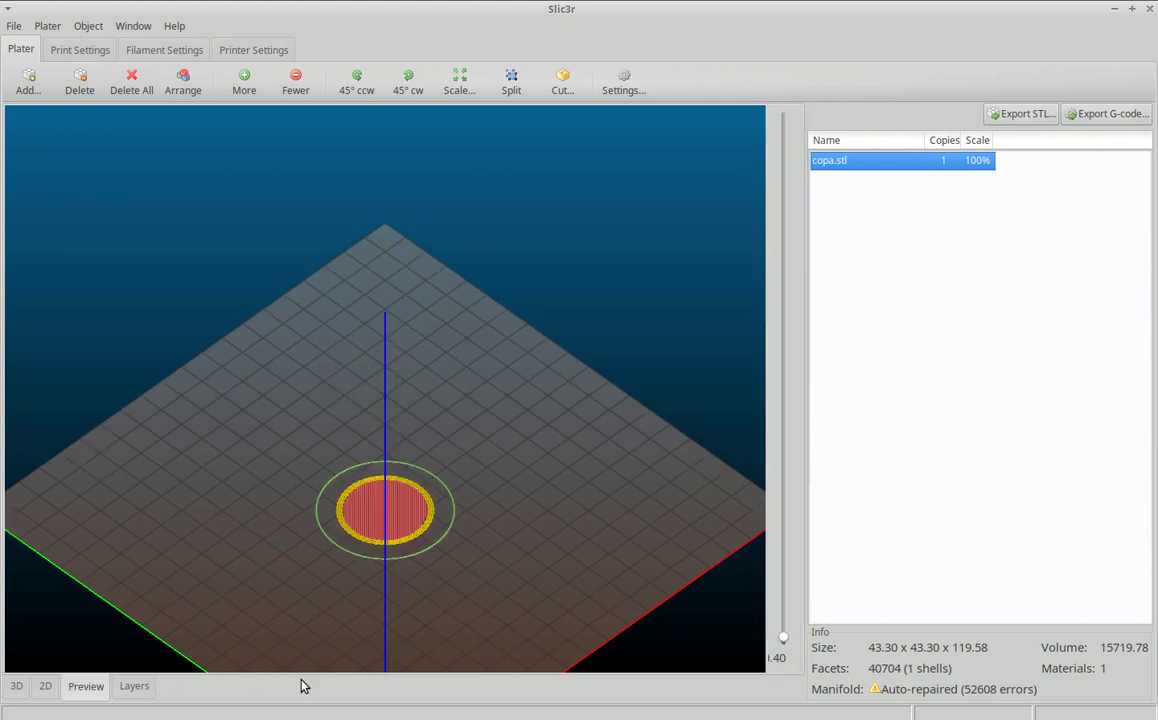
mouse_move(784, 652)
left_mouse_down()
mouse_move(765, 517)
mouse_move(752, 119)
left_mouse_up()
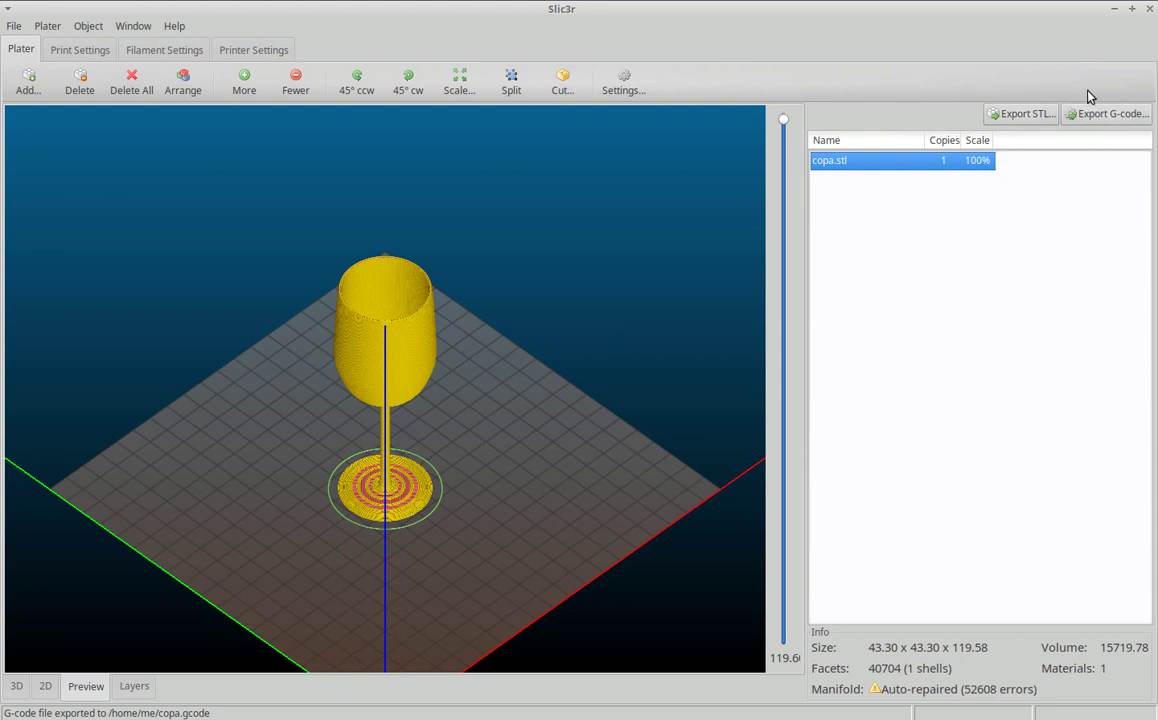
Load bq_hephestos_2_PLA_high_speed.ini as the print configuration, then return to Blender.
left_click(13, 29)
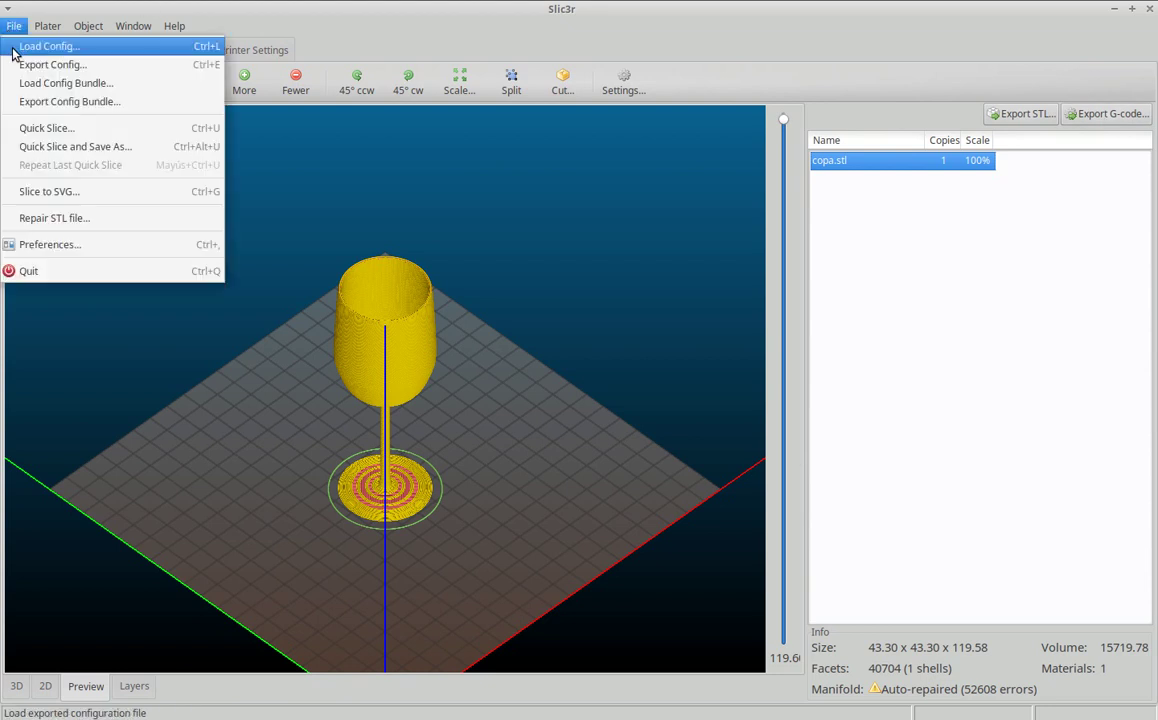
left_click(40, 47)
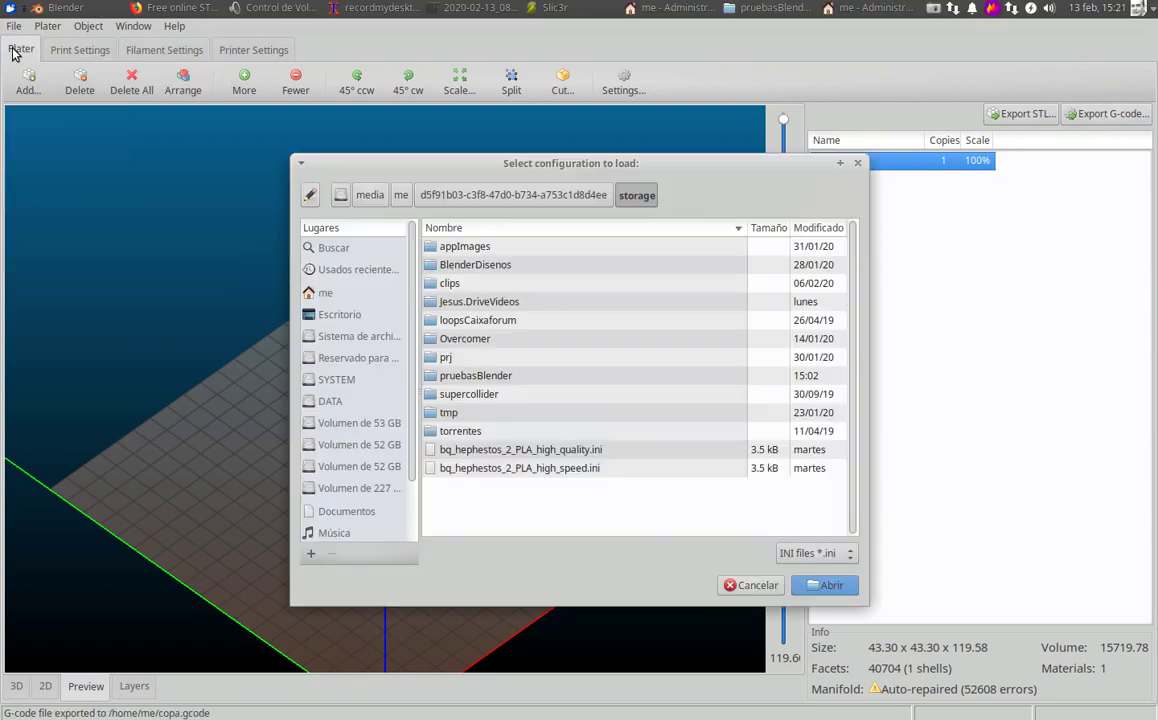
left_click(538, 470)
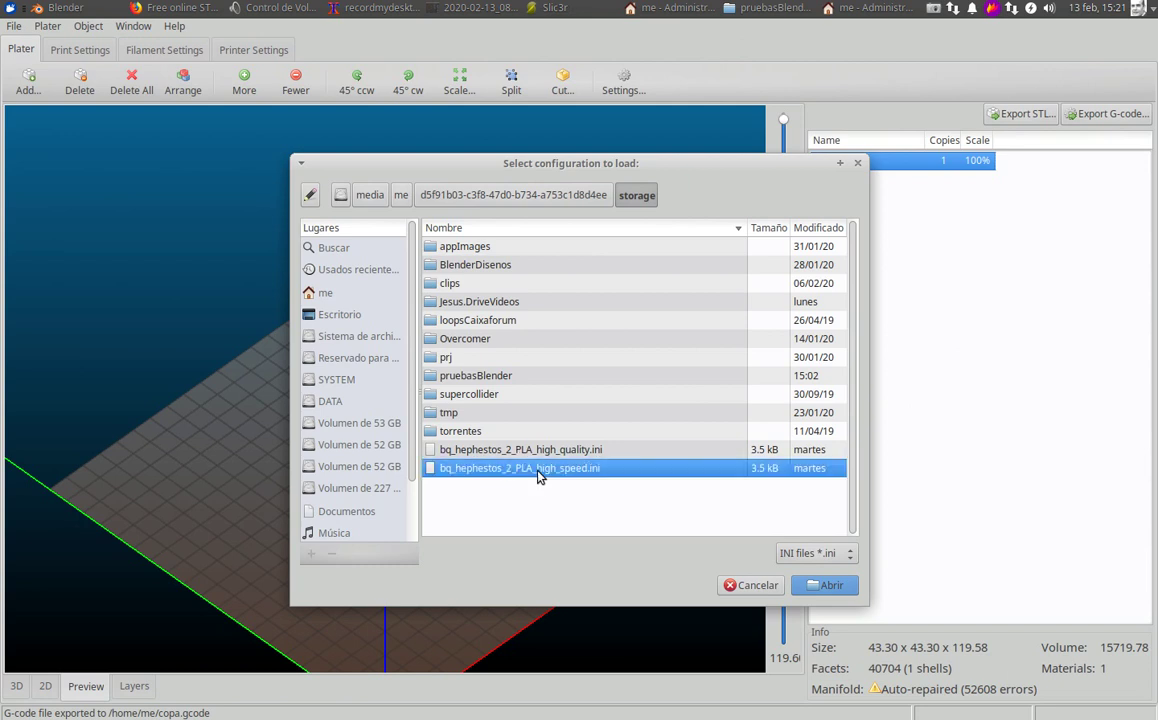
double_click(538, 470)
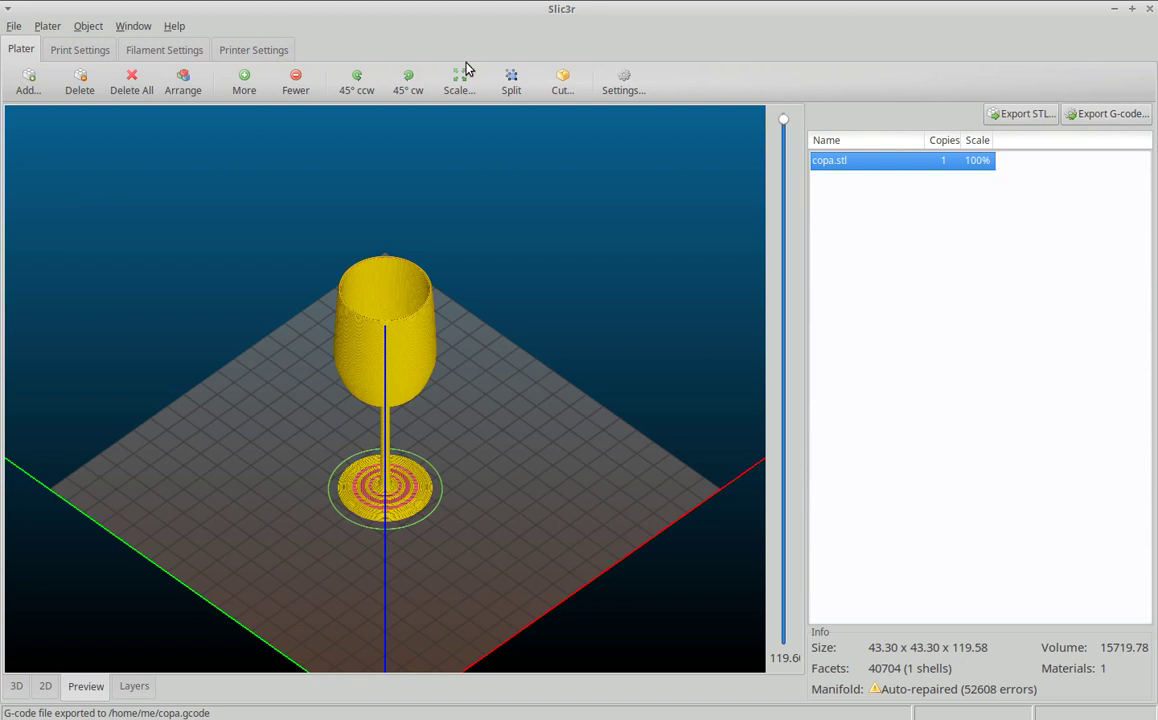
key("alt+Tab")
key("alt+Tab")
key("alt+Tab")
key("alt+Tab")
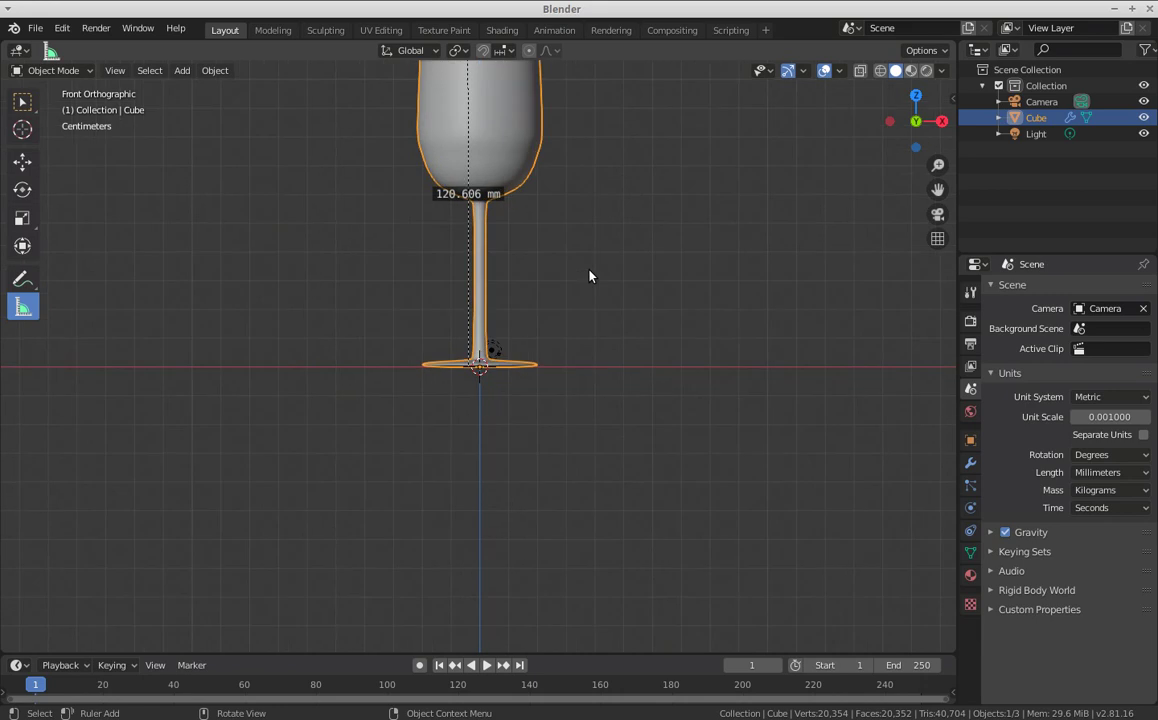
Show the glass profile in Edit Mode with its Screw and Subdivision modifiers in a wider panel.
key("Tab")
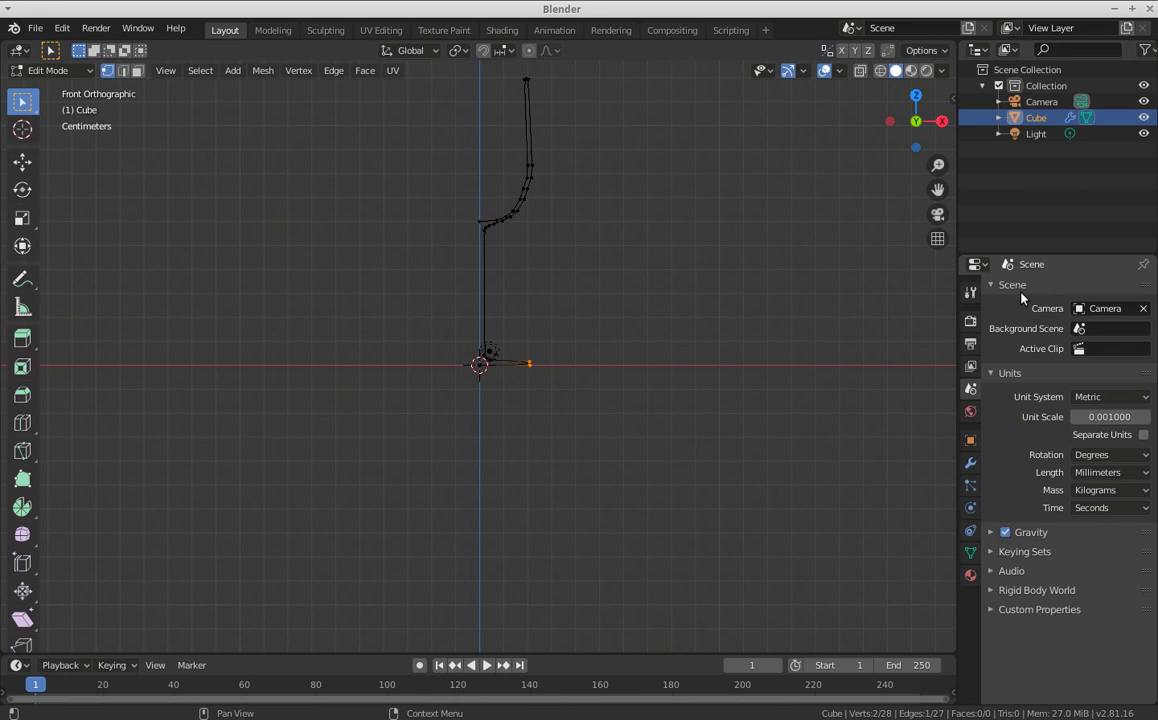
left_click(970, 463)
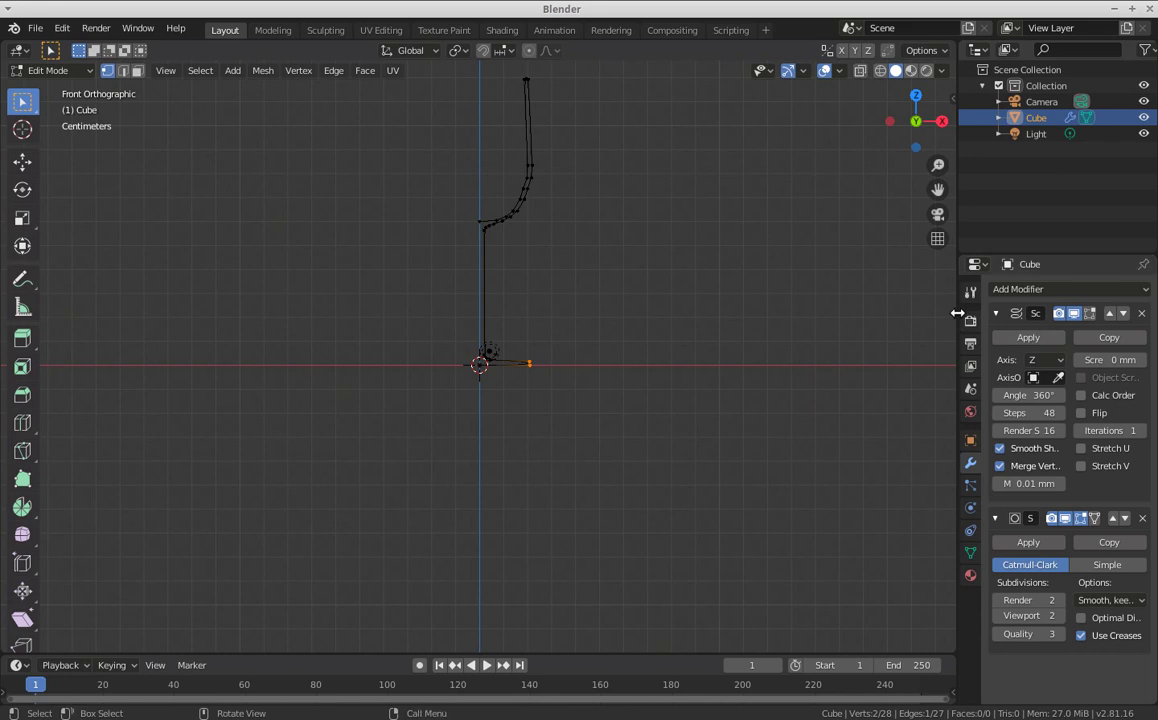
left_click_drag(952, 313, 797, 313)
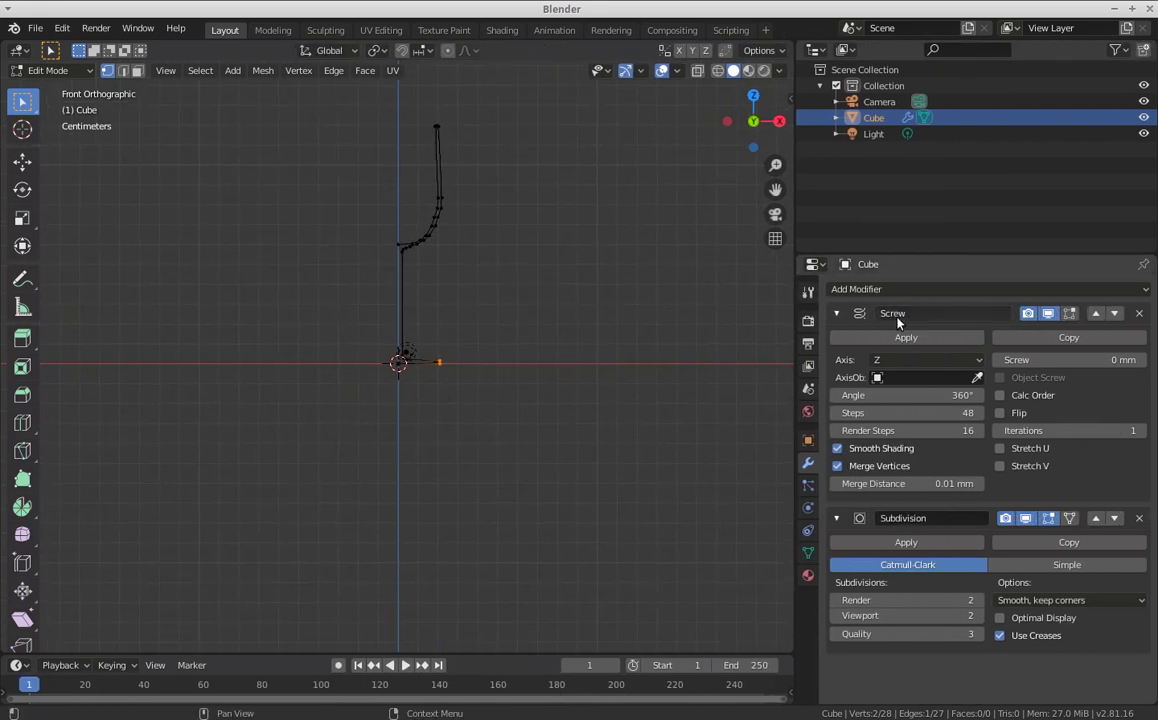